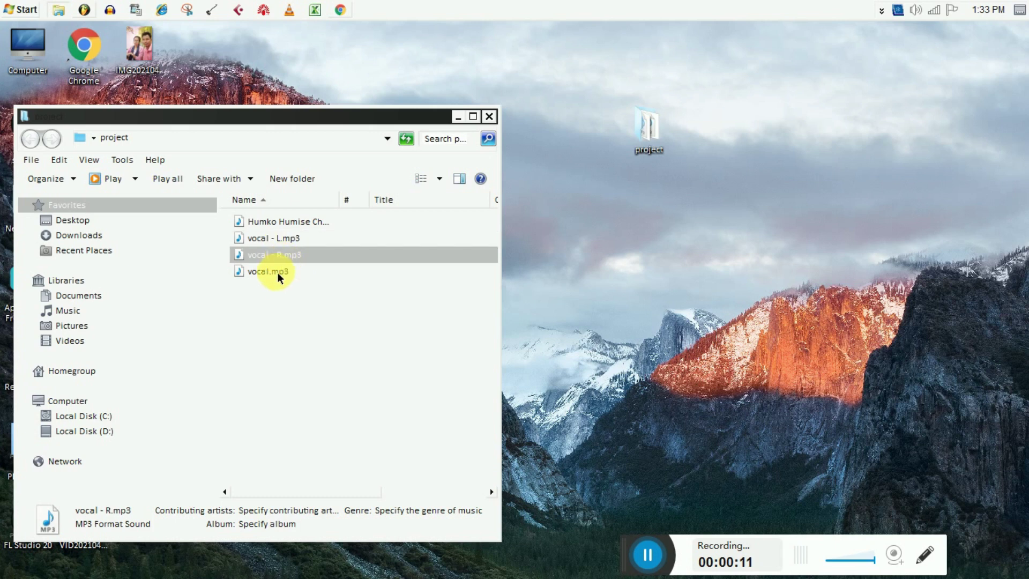
Import vocal.mp3, vocal - L.mp3 and vocal - R.mp3 together from the desktop project folder into the FL Studio playlist near bar 23.
{"action": "left_click", "coordinate": [490, 117]}
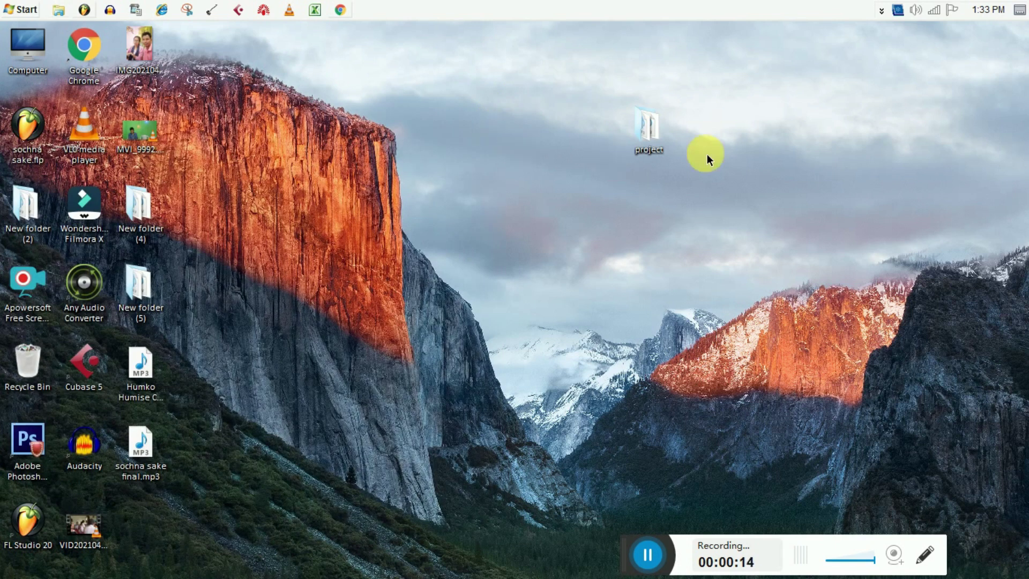
{"action": "double_click", "coordinate": [641, 140]}
{"action": "left_click_drag", "start_coordinate": [255, 293], "coordinate": [255, 239]}
{"action": "left_click_drag", "start_coordinate": [303, 116], "coordinate": [706, 98]}
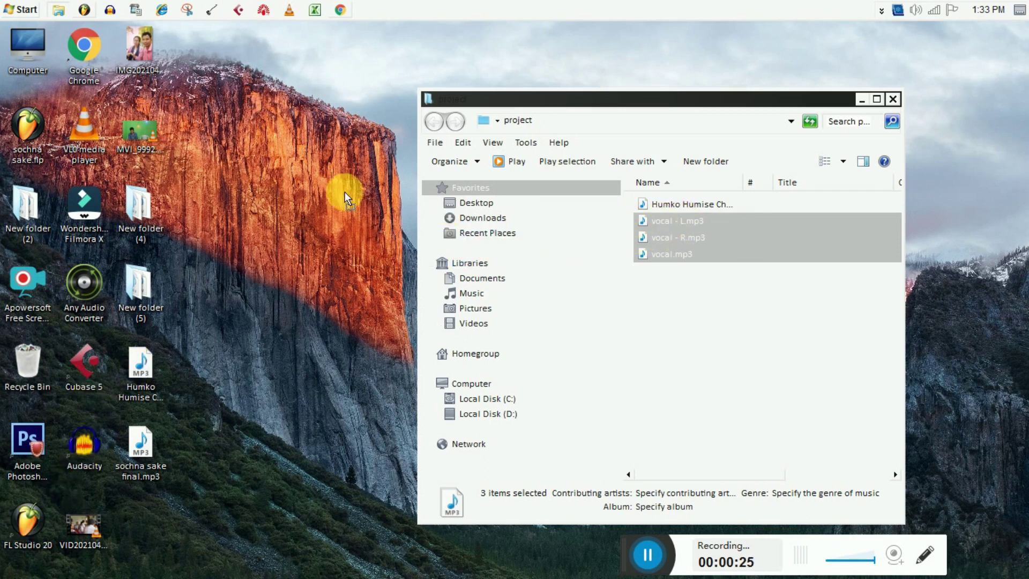
{"action": "left_click_drag", "start_coordinate": [95, 22], "coordinate": [102, 26]}
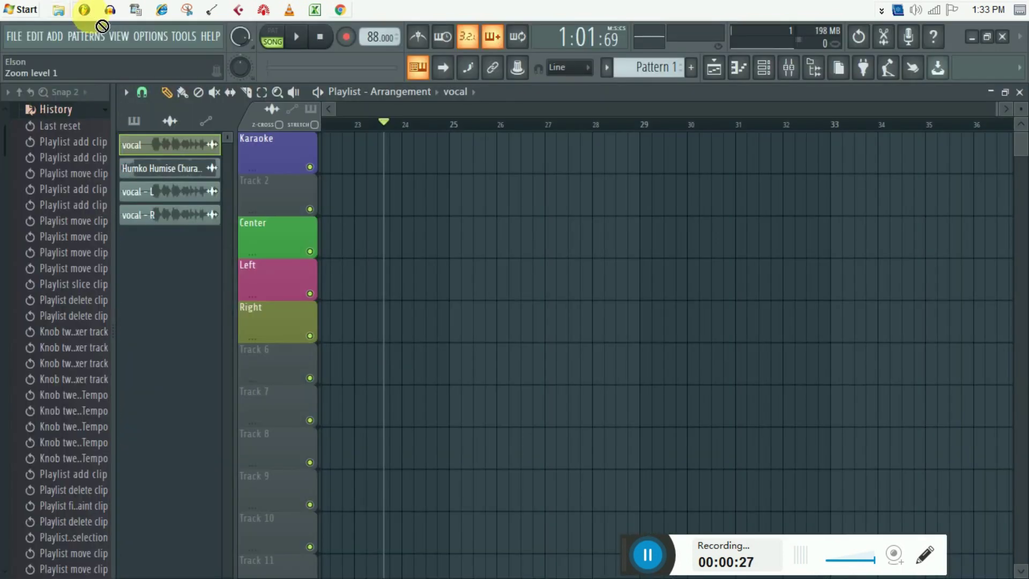
{"action": "left_click_drag", "start_coordinate": [366, 164], "coordinate": [368, 159]}
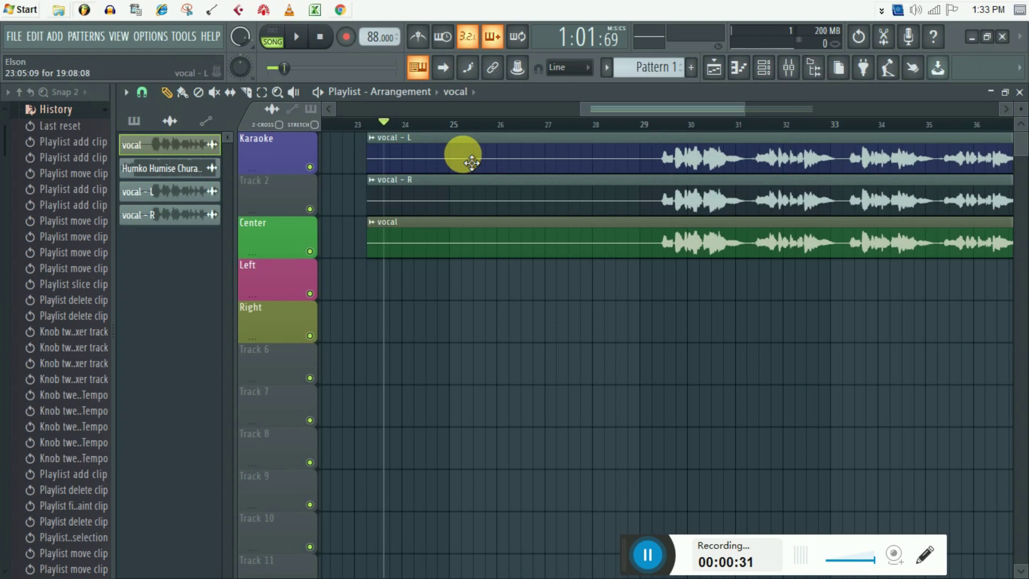
Place the vocal clip on the Center track, vocal - L on the Left track and vocal - R on the Right track.
{"action": "mouse_move", "coordinate": [471, 163]}
{"action": "left_mouse_down"}
{"action": "mouse_move", "coordinate": [466, 202]}
{"action": "mouse_move", "coordinate": [462, 156]}
{"action": "mouse_move", "coordinate": [471, 161]}
{"action": "left_mouse_up"}
{"action": "left_click_drag", "start_coordinate": [420, 239], "coordinate": [378, 243]}
{"action": "left_click_drag", "start_coordinate": [430, 200], "coordinate": [369, 322]}
{"action": "left_click", "coordinate": [389, 277]}
{"action": "left_click_drag", "start_coordinate": [472, 155], "coordinate": [402, 292]}
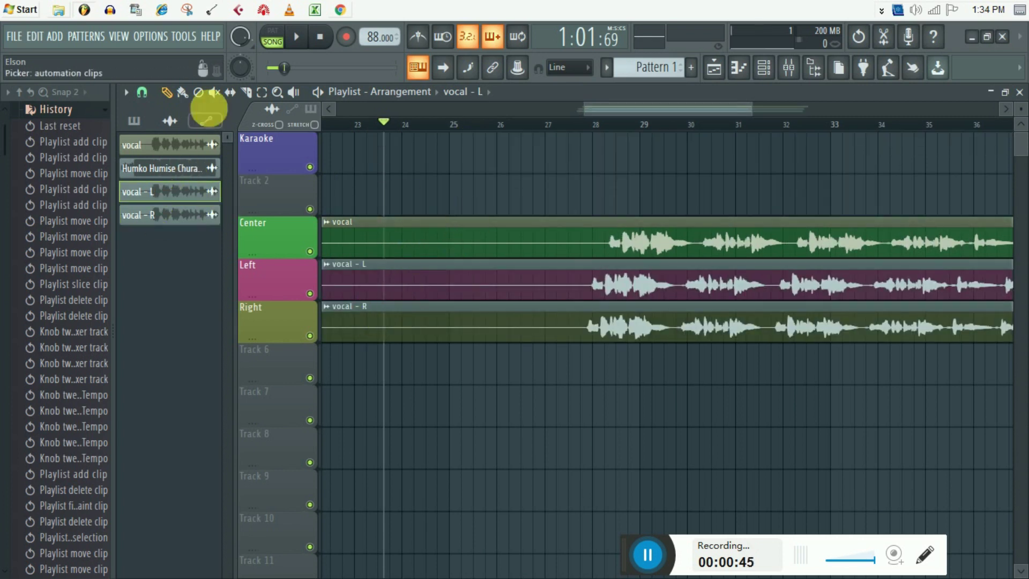
Change the color of the Center playlist track to purple, keeping its name.
{"action": "right_click", "coordinate": [268, 240]}
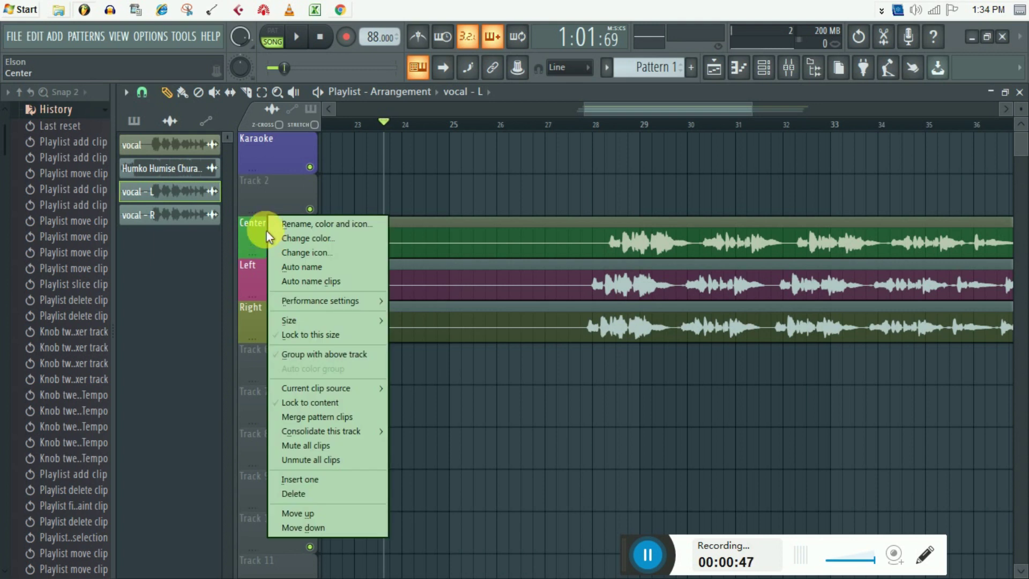
{"action": "left_click", "coordinate": [284, 223]}
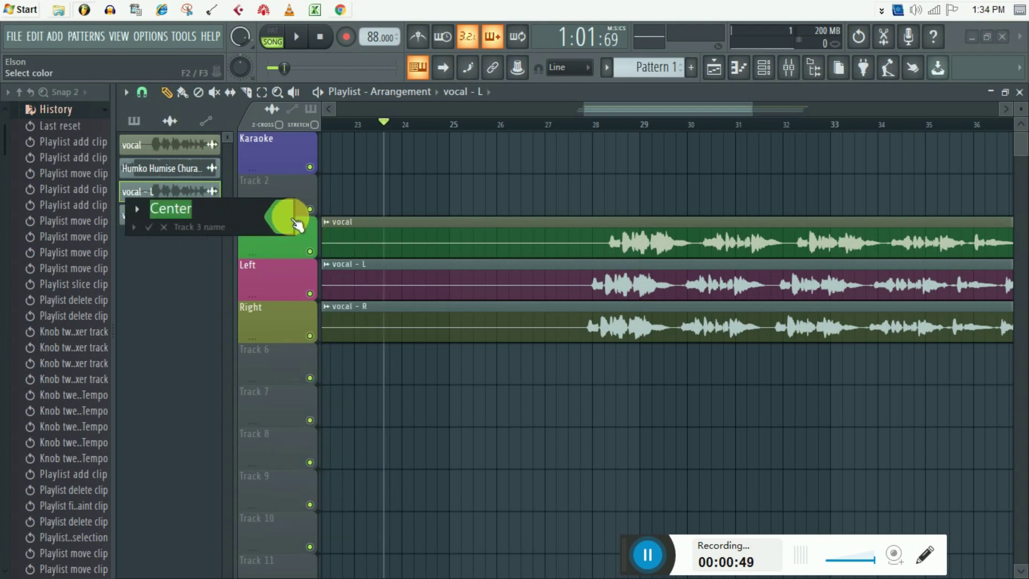
{"action": "left_click", "coordinate": [297, 224]}
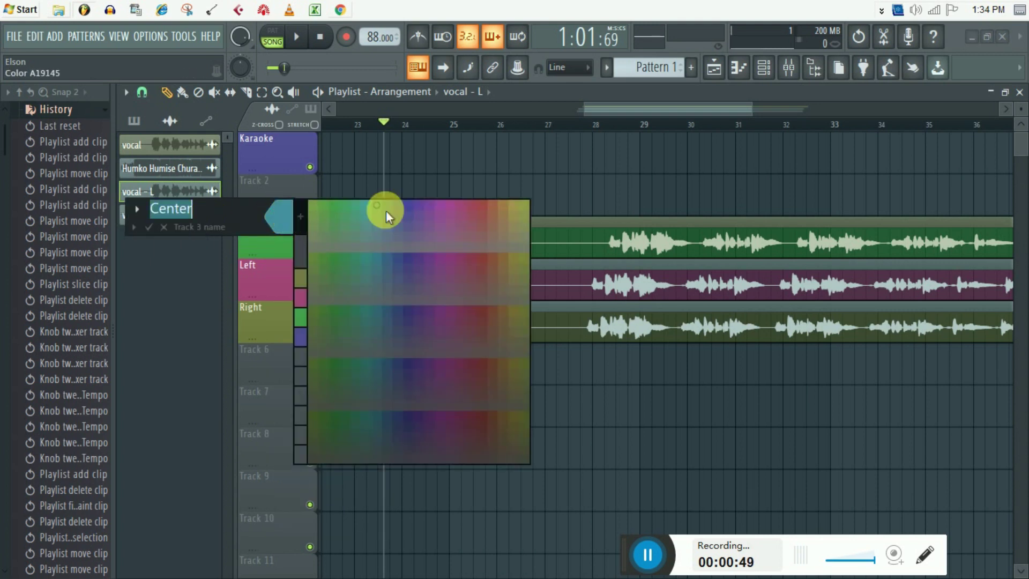
{"action": "left_click", "coordinate": [413, 207]}
{"action": "key", "text": "Return"}
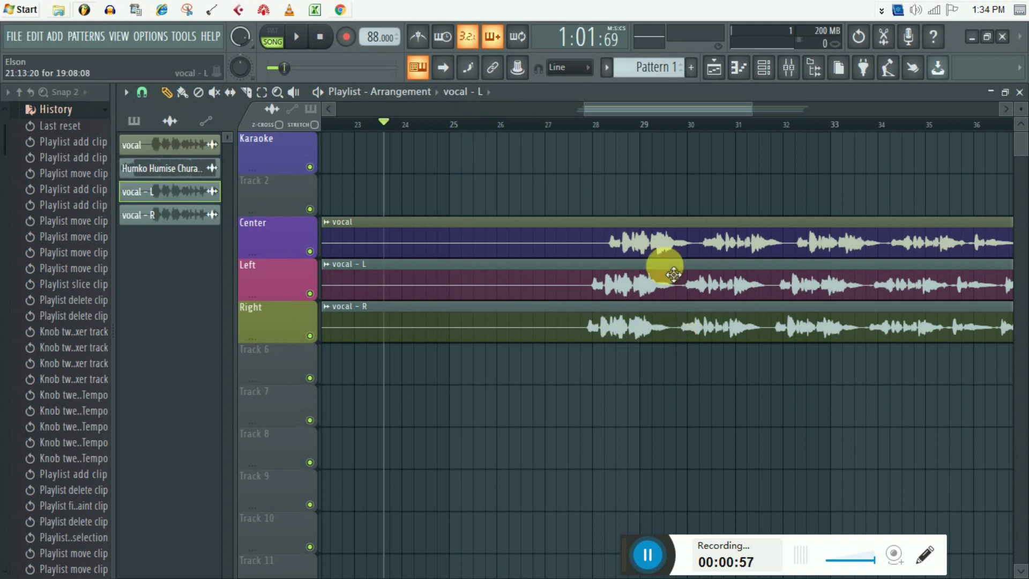
Align the three vocal clips so their first phrases start together at bar 28, and check the timing by playing them back.
{"action": "left_click", "coordinate": [610, 125]}
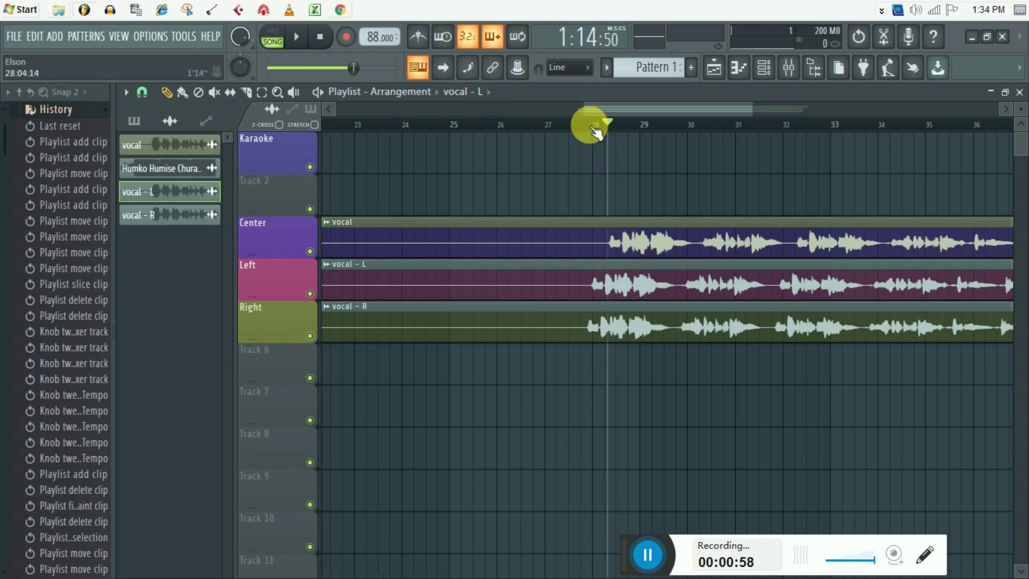
{"action": "key", "text": "space"}
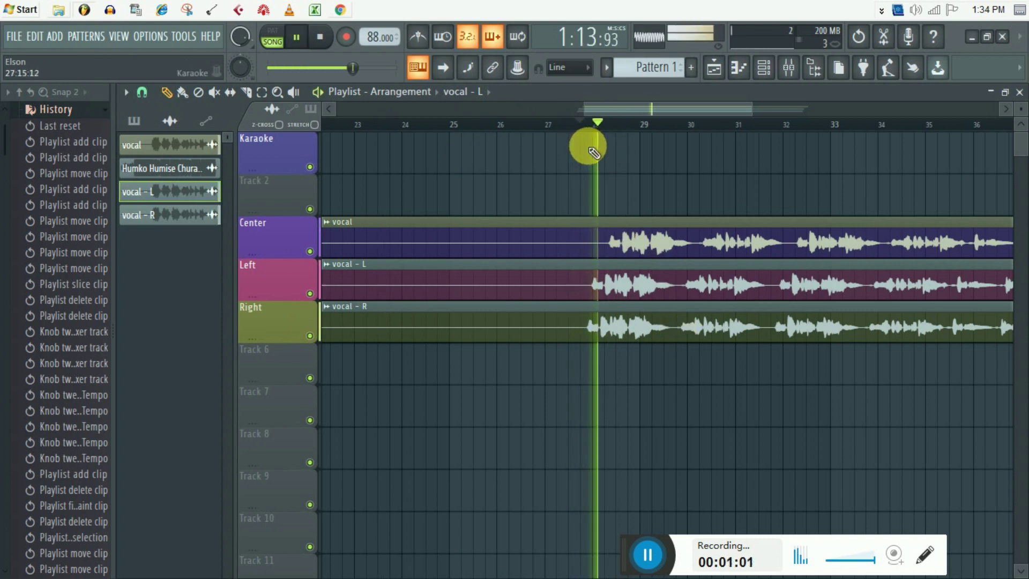
{"action": "mouse_move", "coordinate": [621, 242]}
{"action": "left_mouse_down"}
{"action": "mouse_move", "coordinate": [621, 262]}
{"action": "mouse_move", "coordinate": [616, 248]}
{"action": "left_mouse_up"}
{"action": "left_click_drag", "start_coordinate": [603, 330], "coordinate": [616, 340]}
{"action": "left_click_drag", "start_coordinate": [597, 287], "coordinate": [625, 296]}
{"action": "key", "text": "space"}
{"action": "key", "text": "space"}
{"action": "left_click", "coordinate": [626, 258]}
{"action": "left_click_drag", "start_coordinate": [626, 258], "coordinate": [608, 248]}
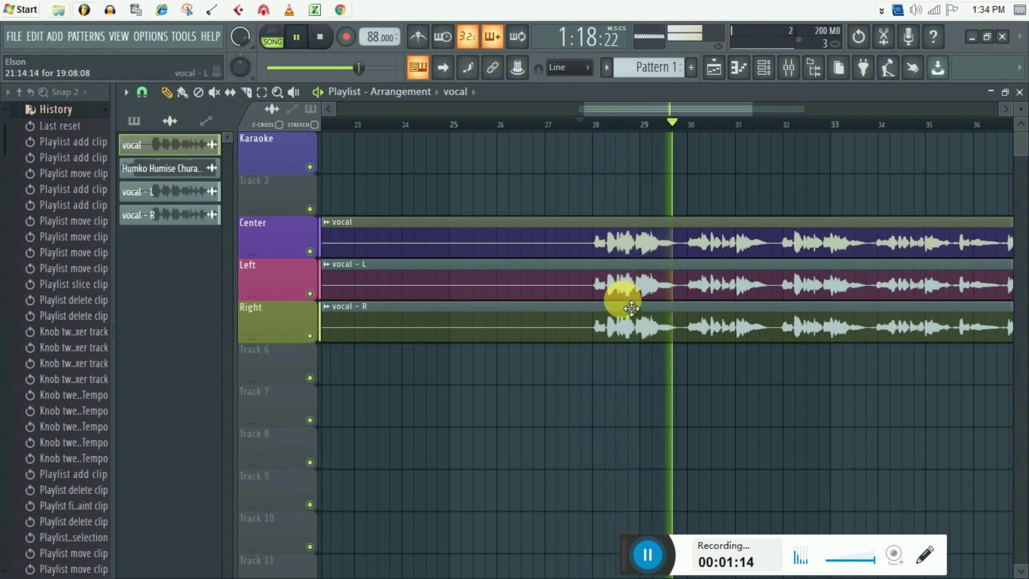
{"action": "scroll", "coordinate": [611, 258], "scroll_direction": "down", "scroll_amount": 3}
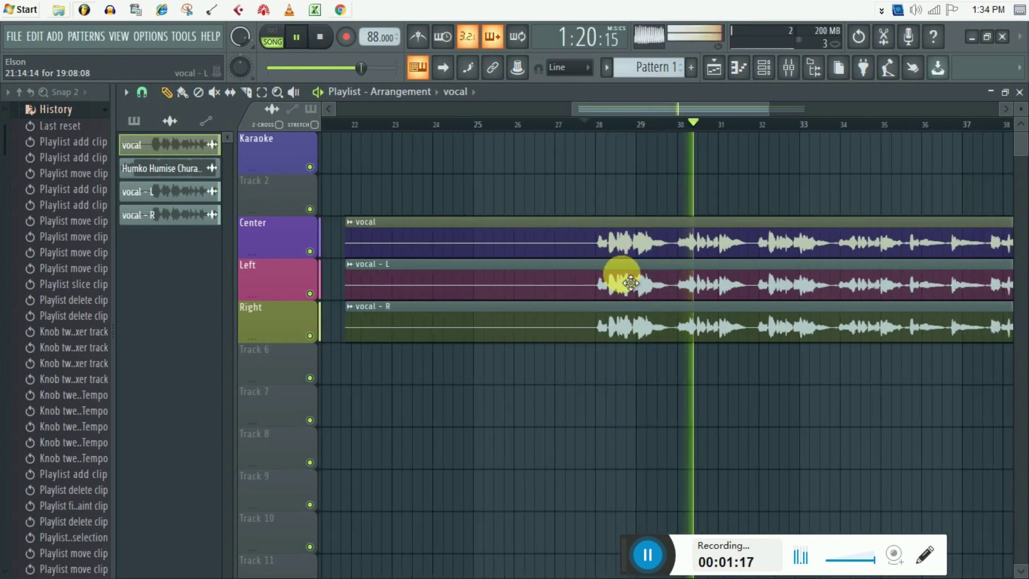
{"action": "scroll", "coordinate": [558, 288], "scroll_direction": "up", "scroll_amount": 3}
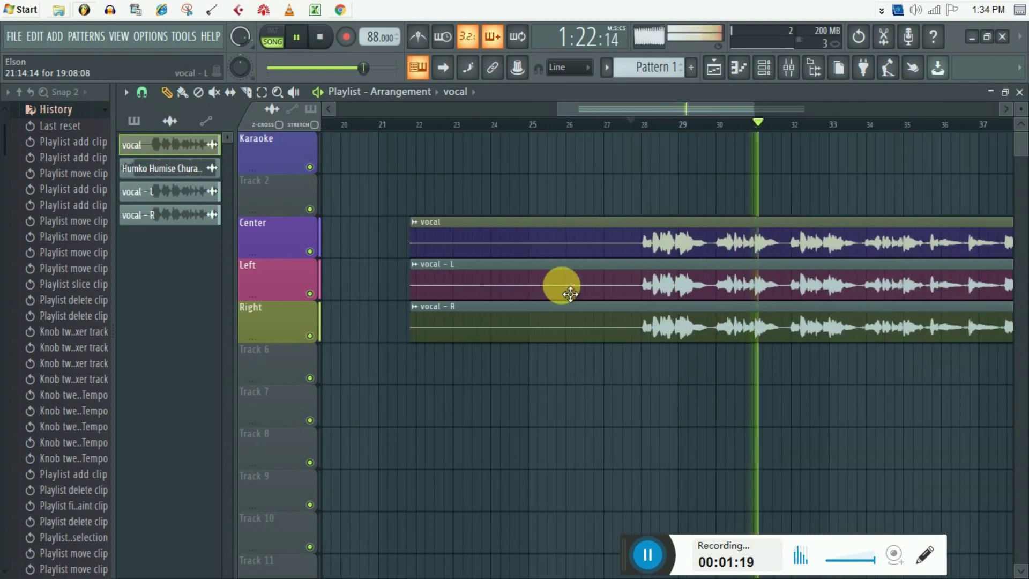
{"action": "scroll", "coordinate": [594, 279], "scroll_direction": "down", "scroll_amount": 3}
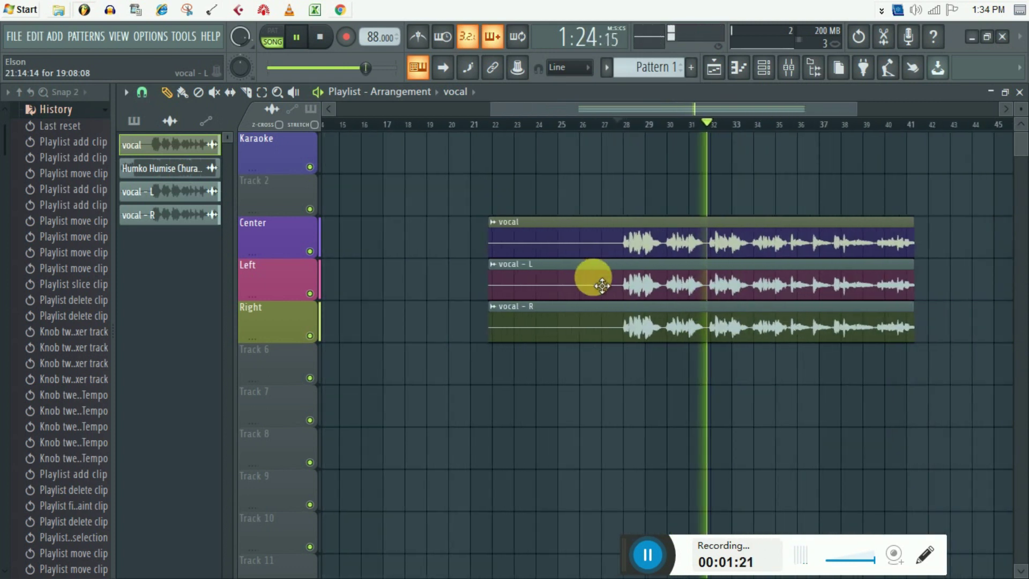
{"action": "key", "text": "space"}
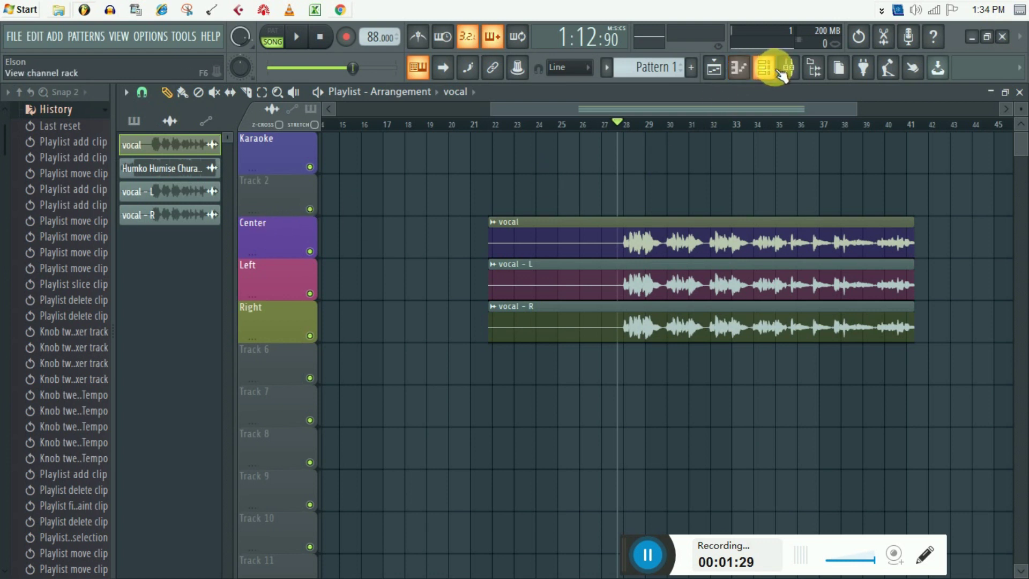
Route the vocal, vocal - L and vocal - R clips to mixer tracks 3, 4 and 5 respectively.
{"action": "left_click", "coordinate": [270, 238]}
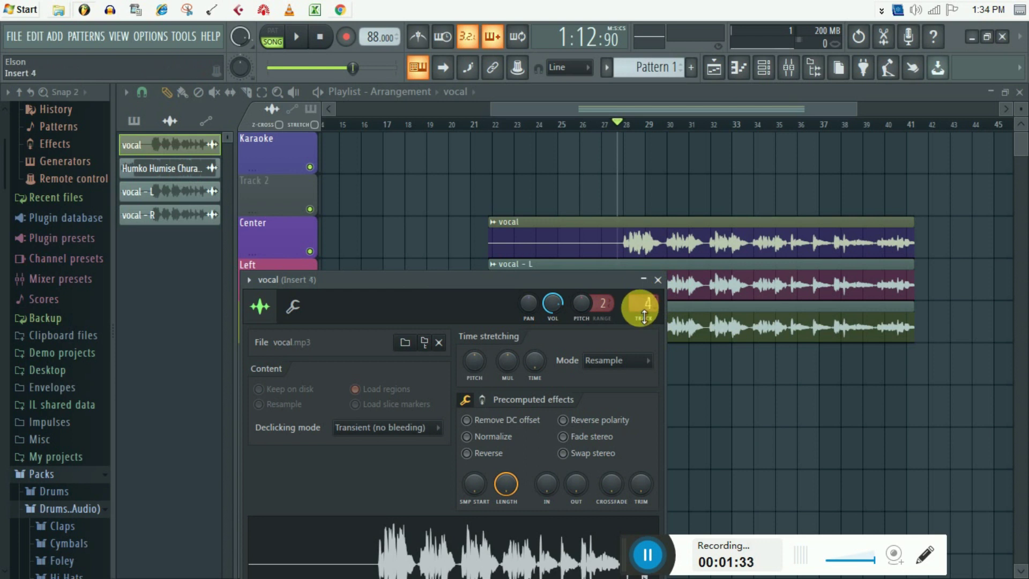
{"action": "left_click", "coordinate": [659, 280]}
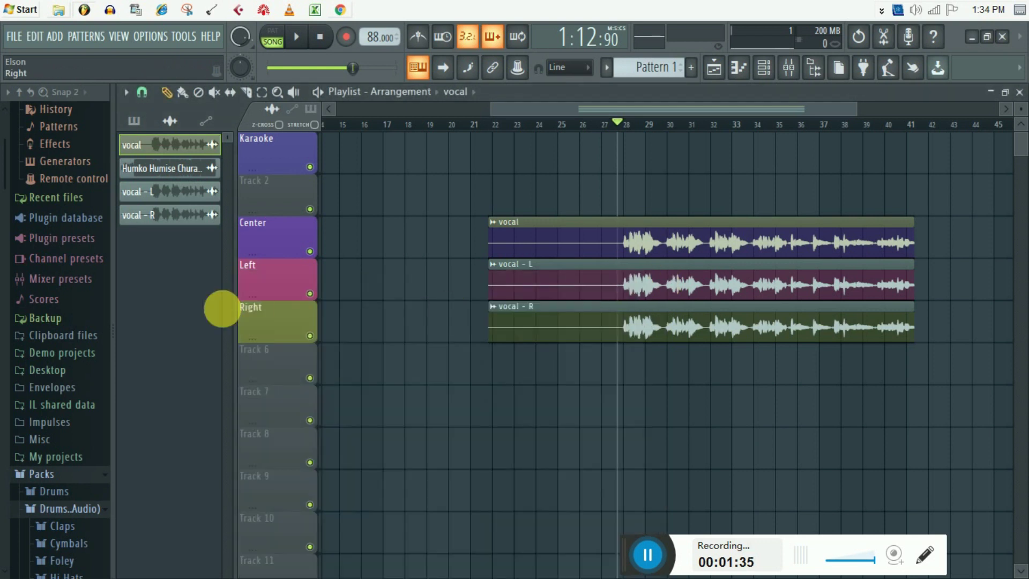
{"action": "left_click", "coordinate": [279, 276]}
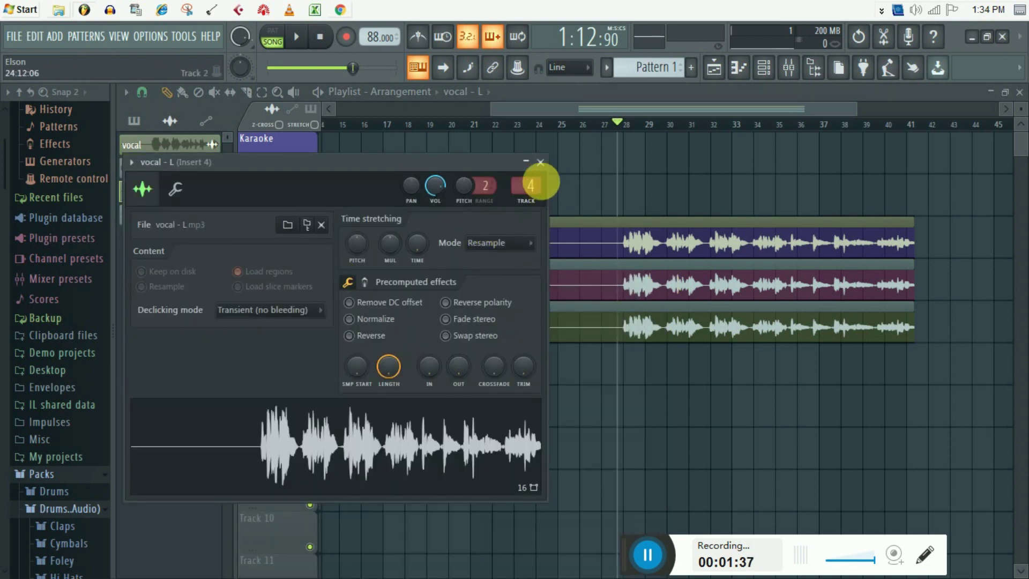
{"action": "left_click", "coordinate": [540, 164]}
{"action": "left_click_drag", "start_coordinate": [257, 322], "coordinate": [276, 358]}
{"action": "left_click", "coordinate": [290, 332]}
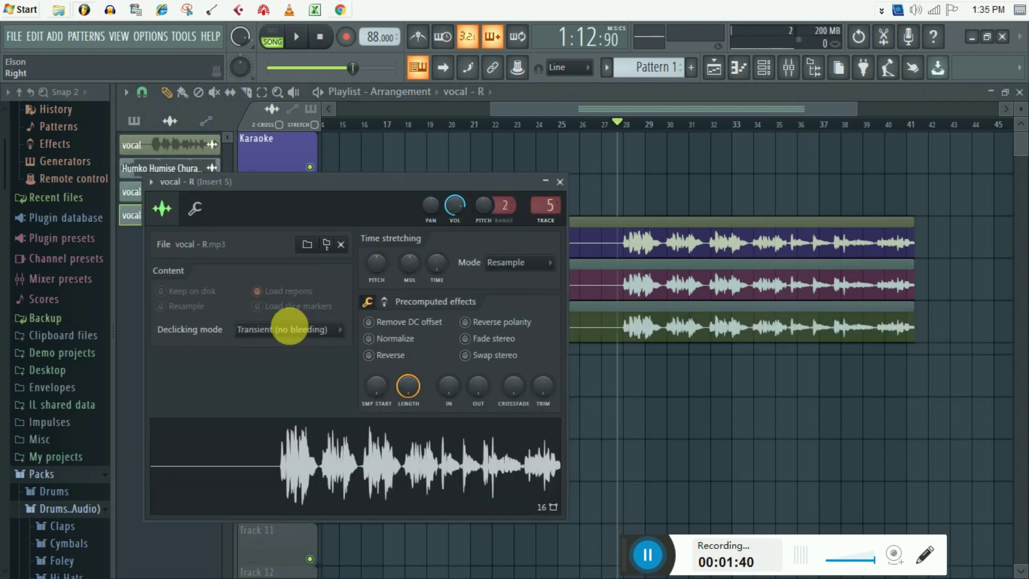
{"action": "left_click", "coordinate": [560, 182]}
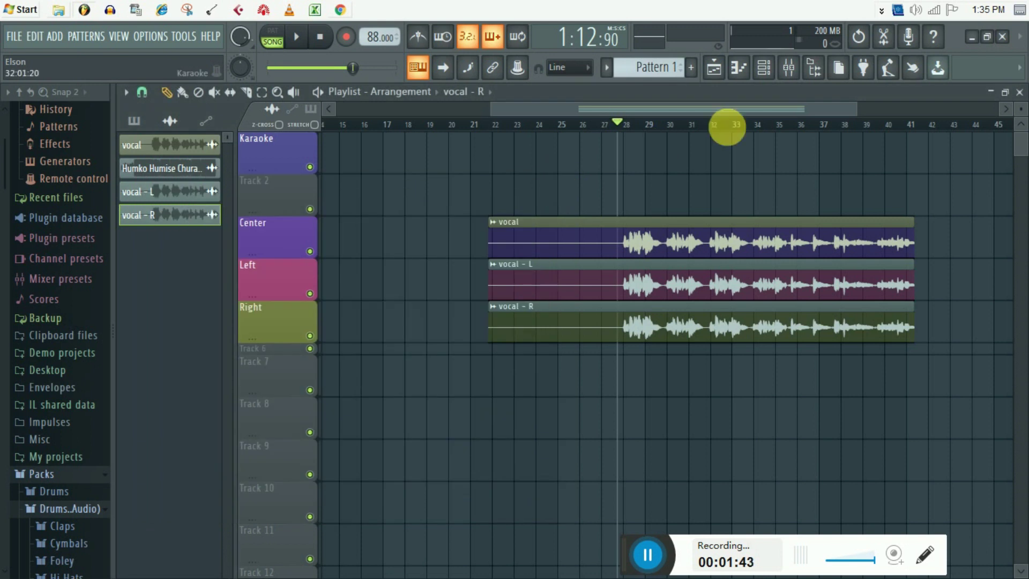
Lower the volume of mixer tracks Insert 3 to Insert 5 together to 85% (-3.5 dB) during playback.
{"action": "left_click", "coordinate": [789, 68]}
{"action": "key", "text": "space"}
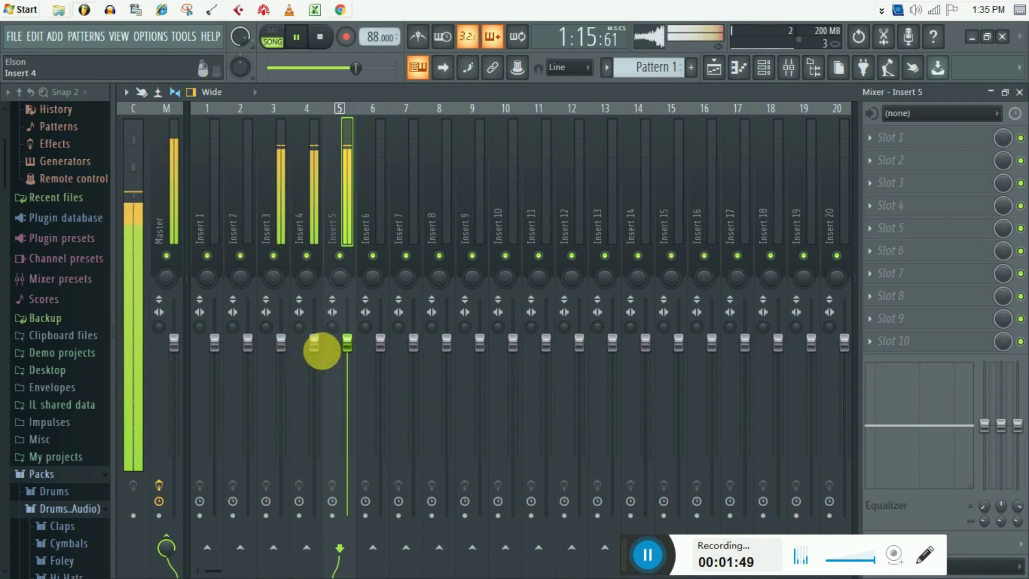
{"action": "left_click", "coordinate": [284, 200]}
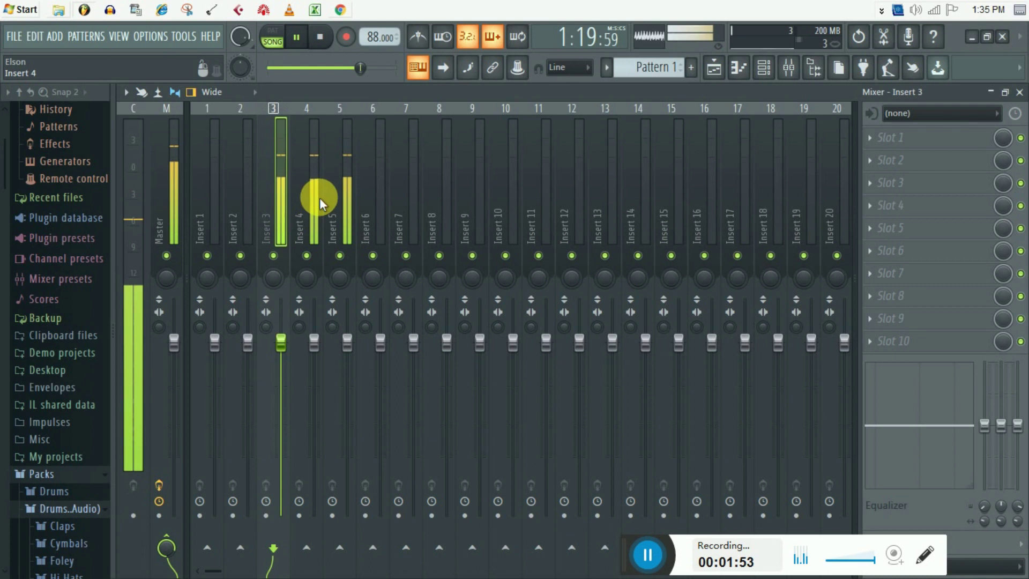
{"action": "left_click", "coordinate": [343, 192], "text": "shift"}
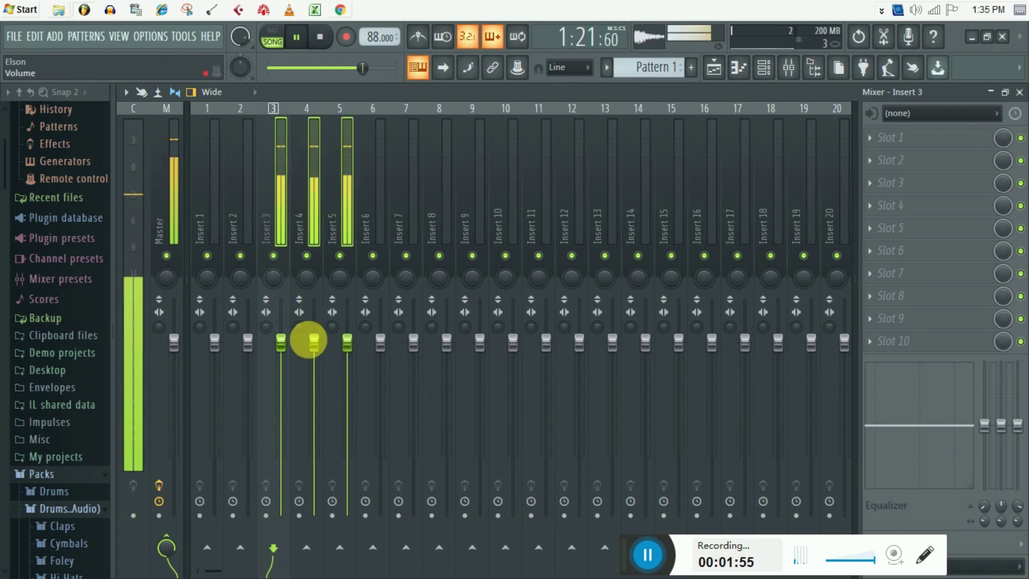
{"action": "left_click_drag", "start_coordinate": [314, 346], "coordinate": [314, 365]}
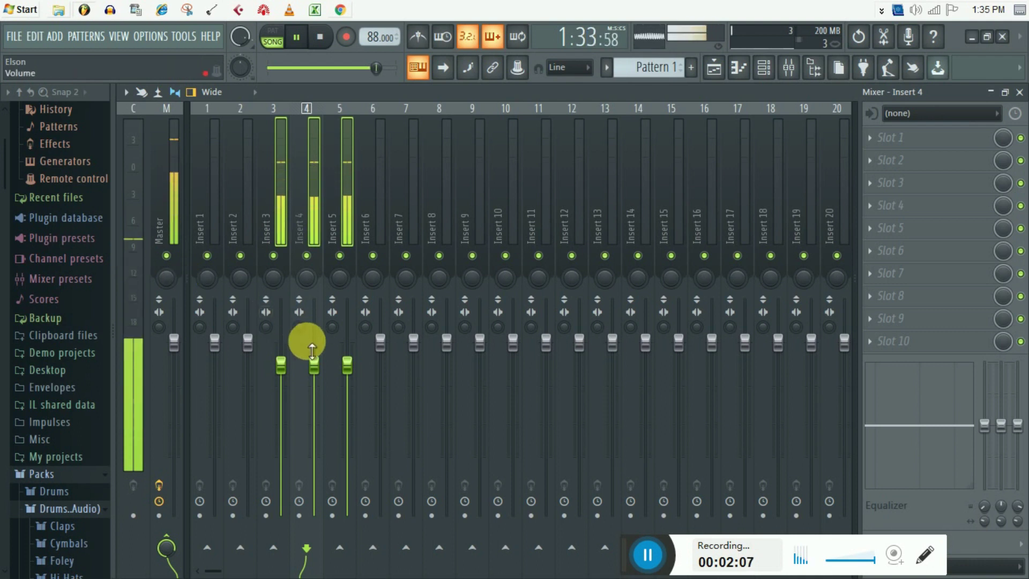
{"action": "left_click_drag", "start_coordinate": [314, 365], "coordinate": [312, 368]}
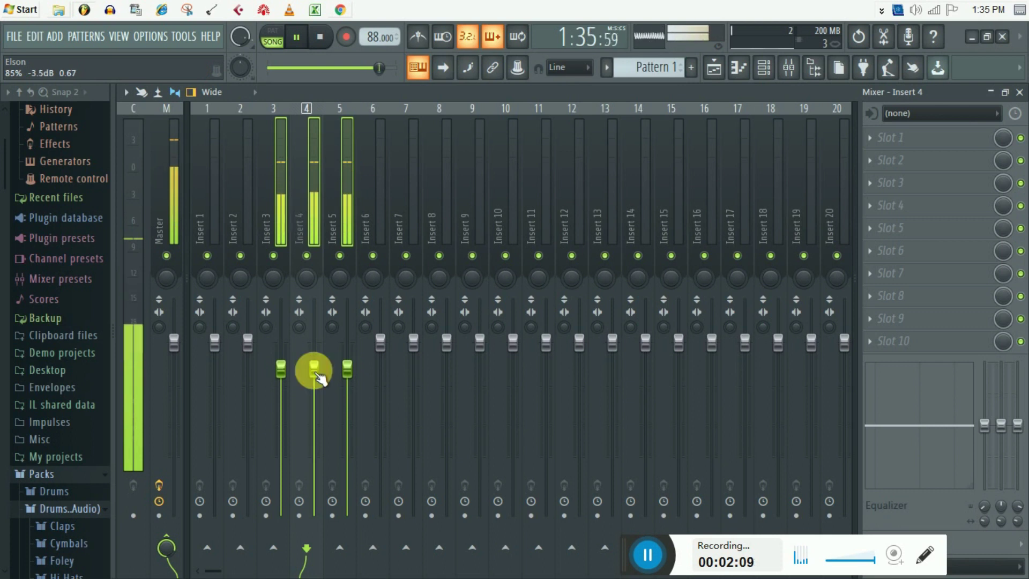
{"action": "left_click", "coordinate": [347, 368]}
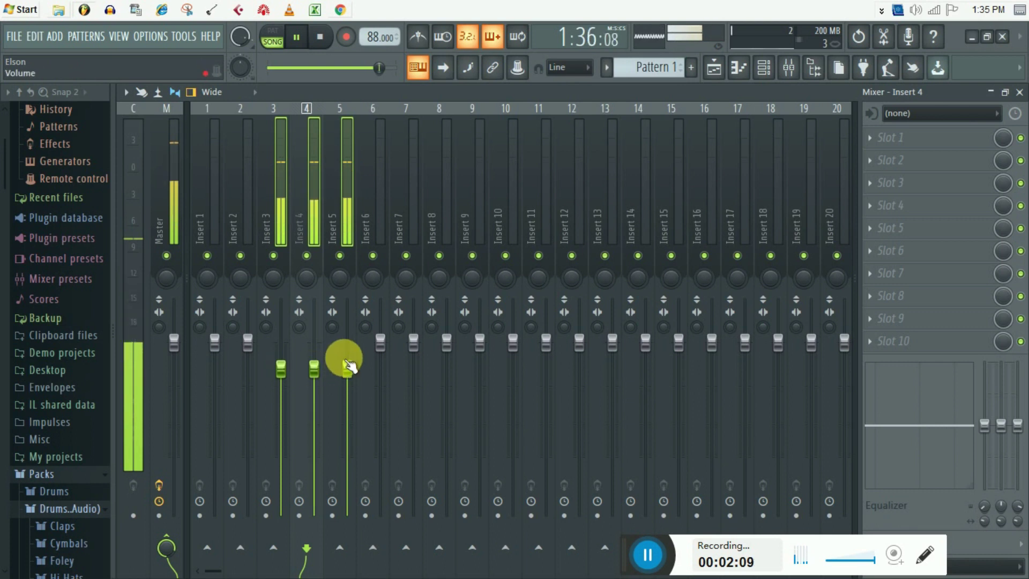
Rename mixer track Insert 3 as "Vocal C" and color it purple.
{"action": "left_click", "coordinate": [270, 197]}
{"action": "right_click", "coordinate": [270, 198]}
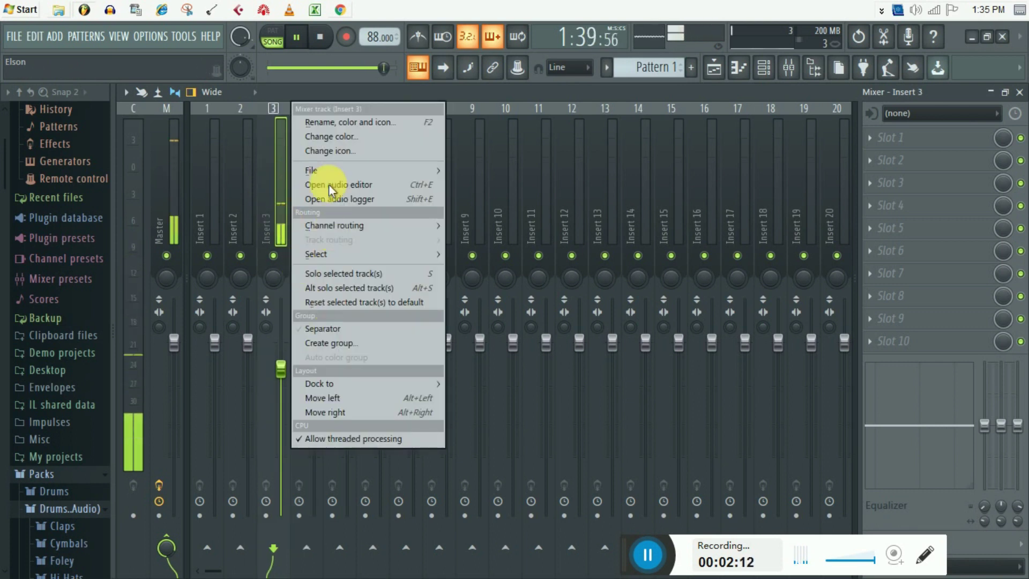
{"action": "left_click", "coordinate": [332, 117]}
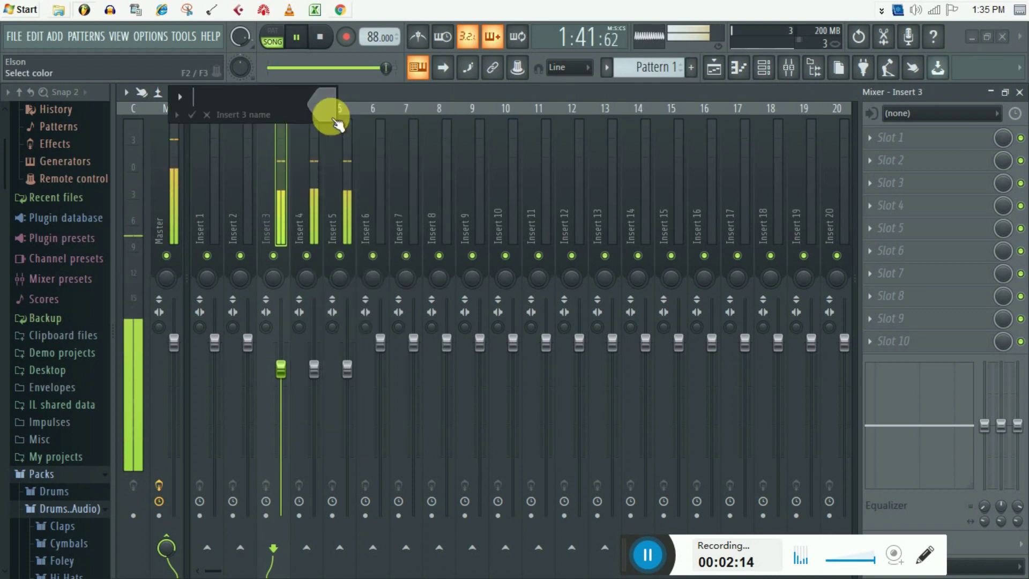
{"action": "type", "text": "Voca"}
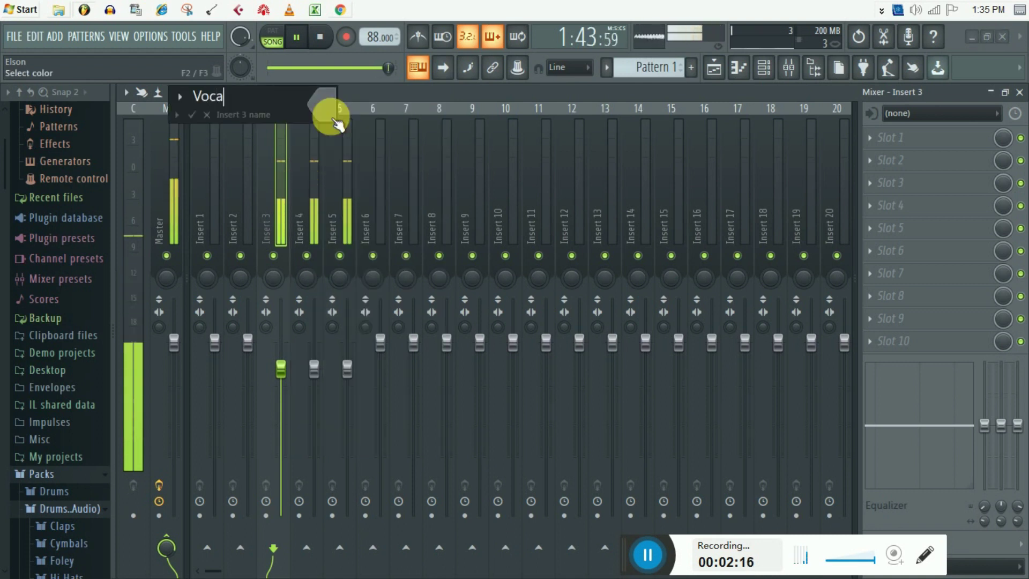
{"action": "type", "text": "l C"}
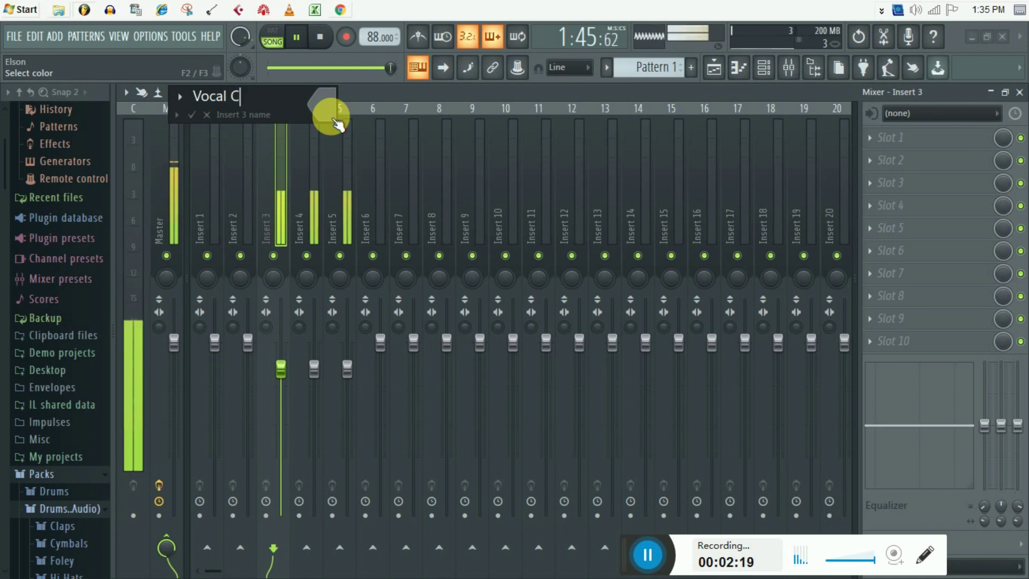
{"action": "left_click", "coordinate": [333, 119]}
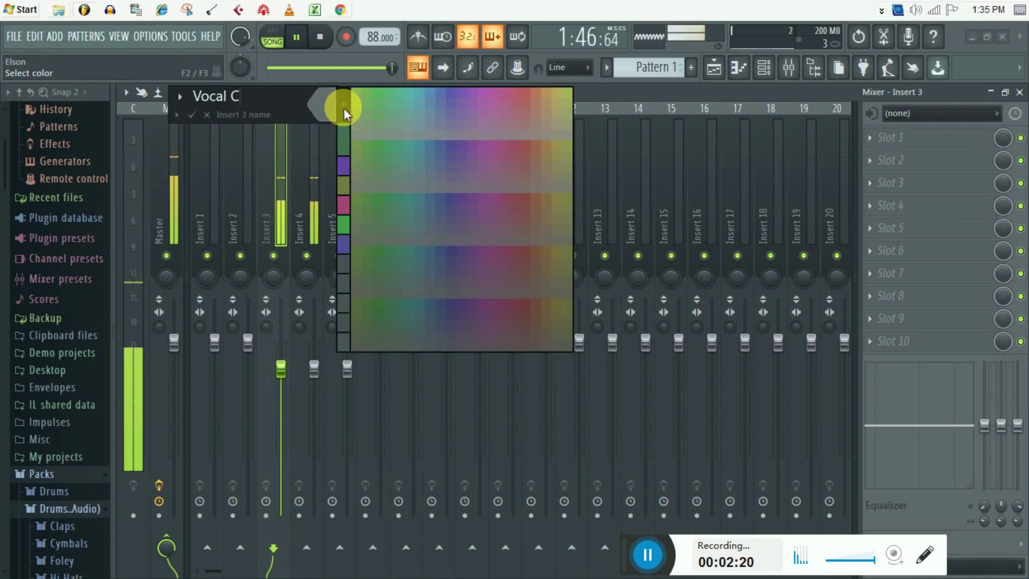
{"action": "left_click", "coordinate": [452, 108]}
{"action": "key", "text": "Return"}
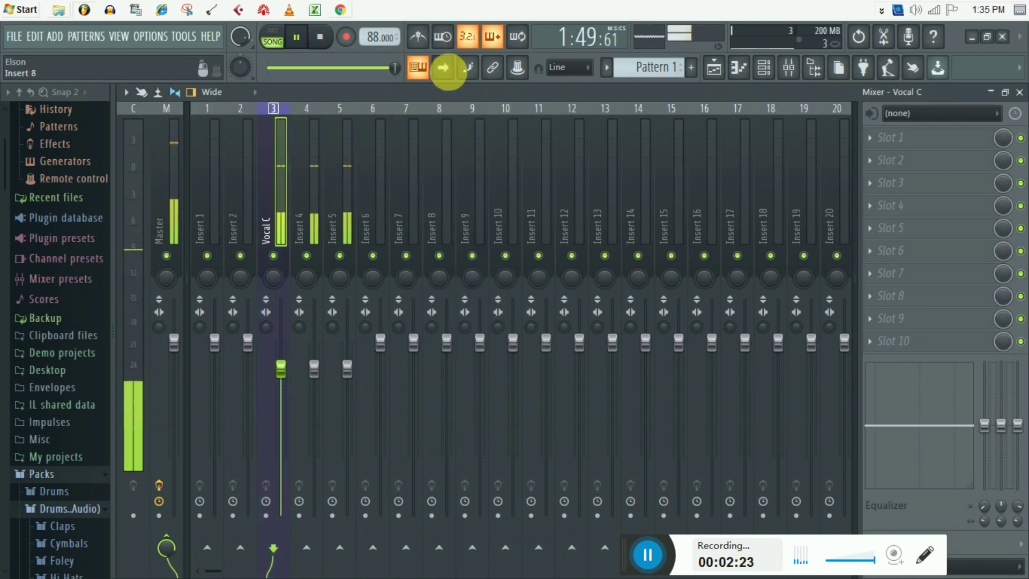
Rename mixer track Insert 4 as "Left" and color it pink.
{"action": "right_click", "coordinate": [301, 180]}
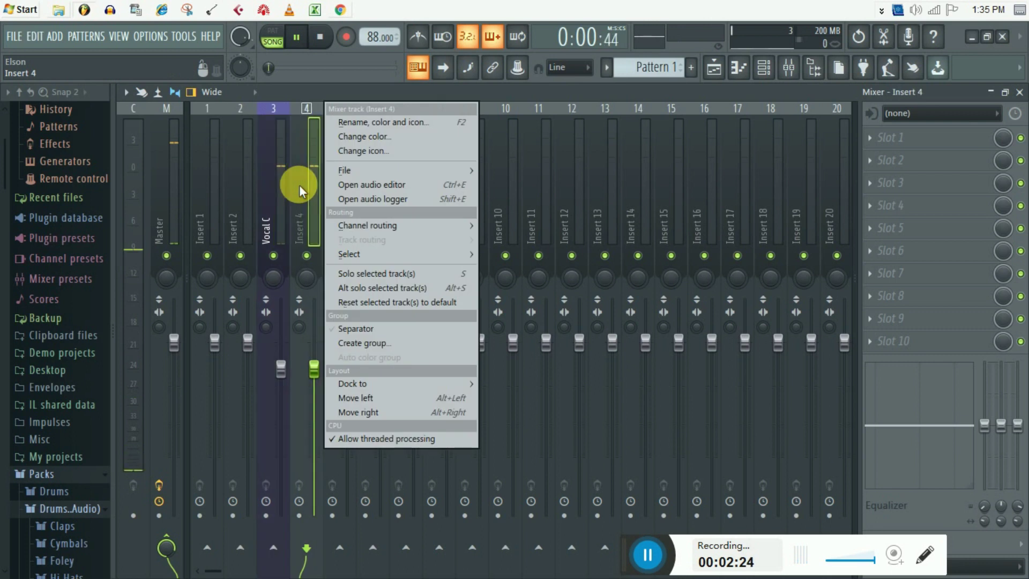
{"action": "left_click", "coordinate": [346, 122]}
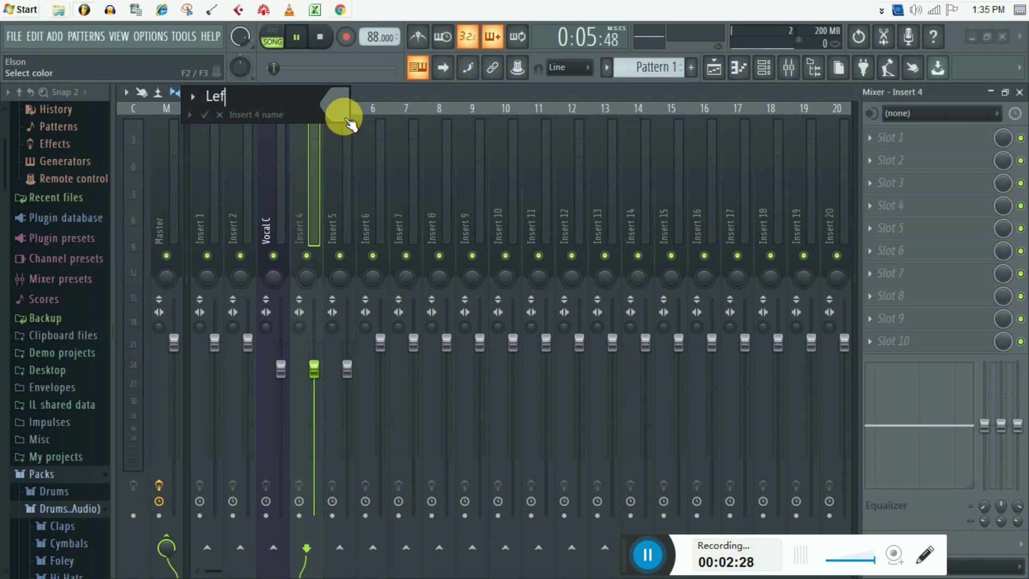
{"action": "left_click", "coordinate": [346, 119]}
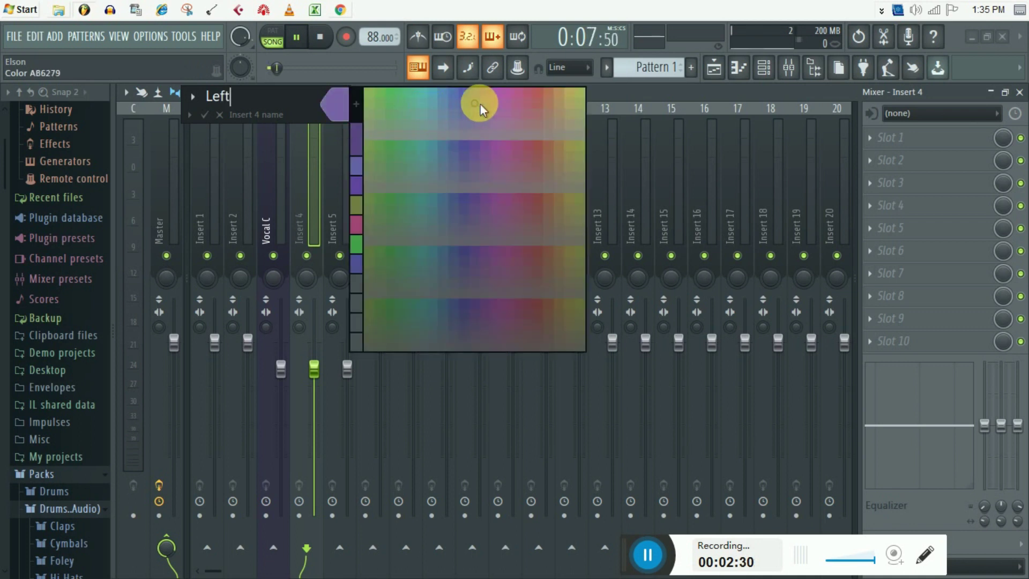
{"action": "left_click", "coordinate": [465, 97]}
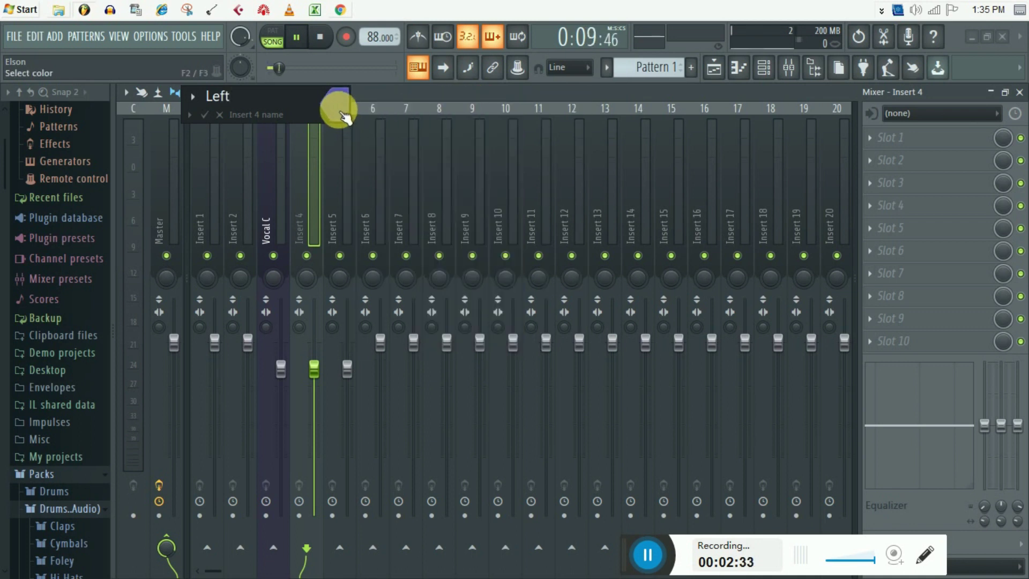
{"action": "left_click", "coordinate": [344, 115]}
{"action": "left_click", "coordinate": [517, 110]}
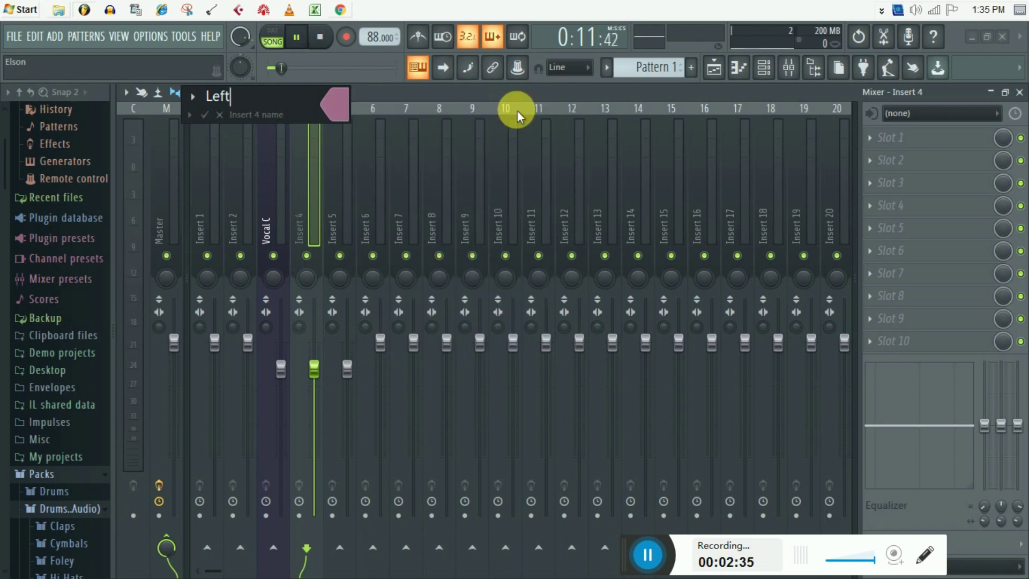
{"action": "key", "text": "Return"}
Rename mixer track Insert 5 as "right" and color it olive yellow.
{"action": "left_click", "coordinate": [332, 224]}
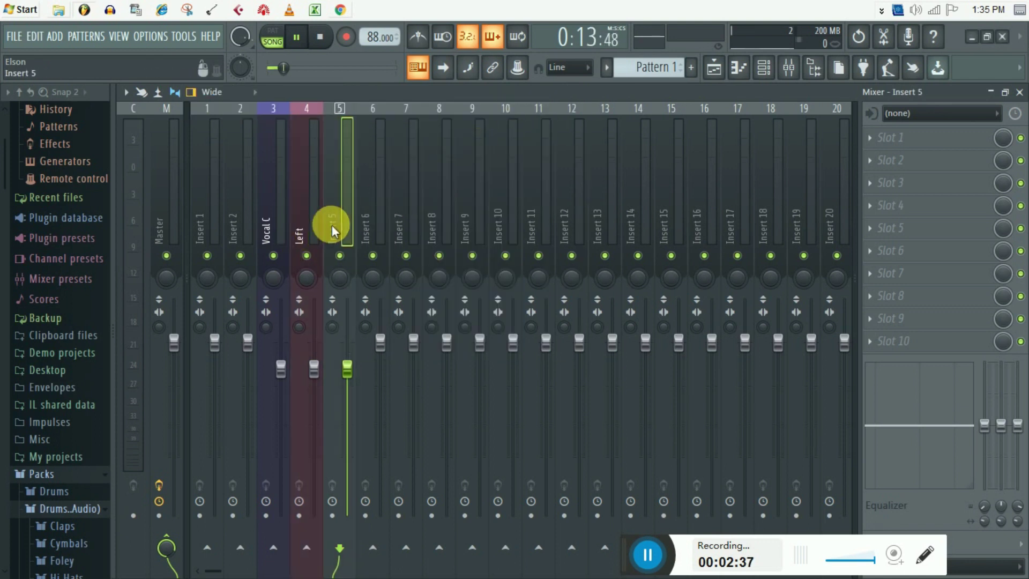
{"action": "right_click", "coordinate": [332, 224]}
{"action": "left_click", "coordinate": [407, 124]}
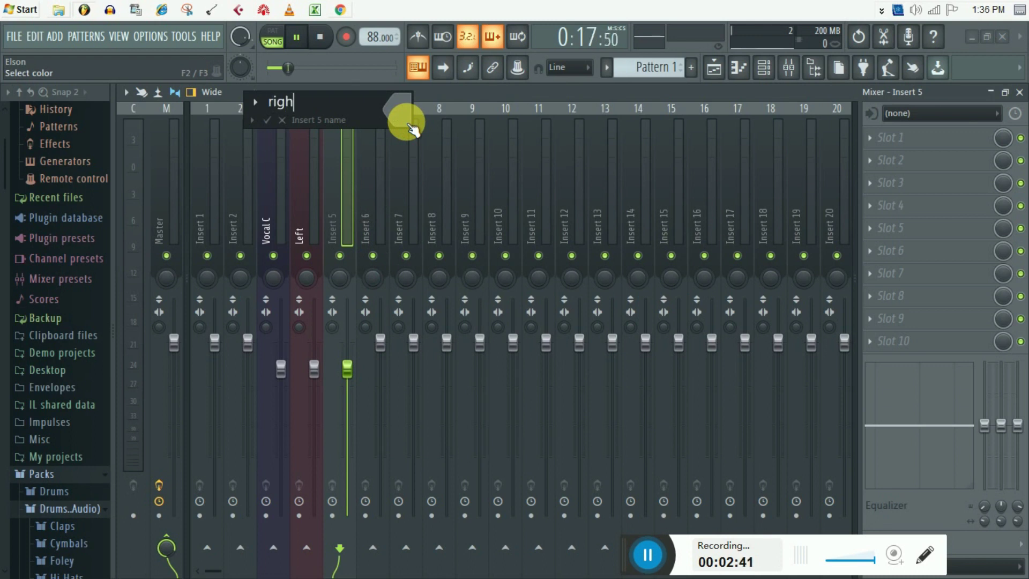
{"action": "left_click", "coordinate": [409, 122]}
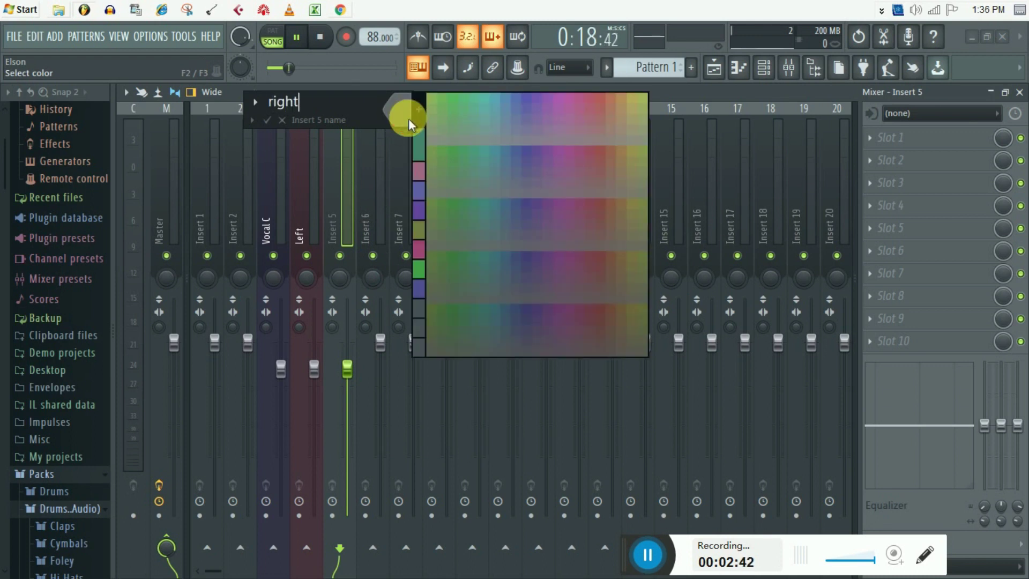
{"action": "left_click", "coordinate": [640, 111]}
{"action": "key", "text": "Return"}
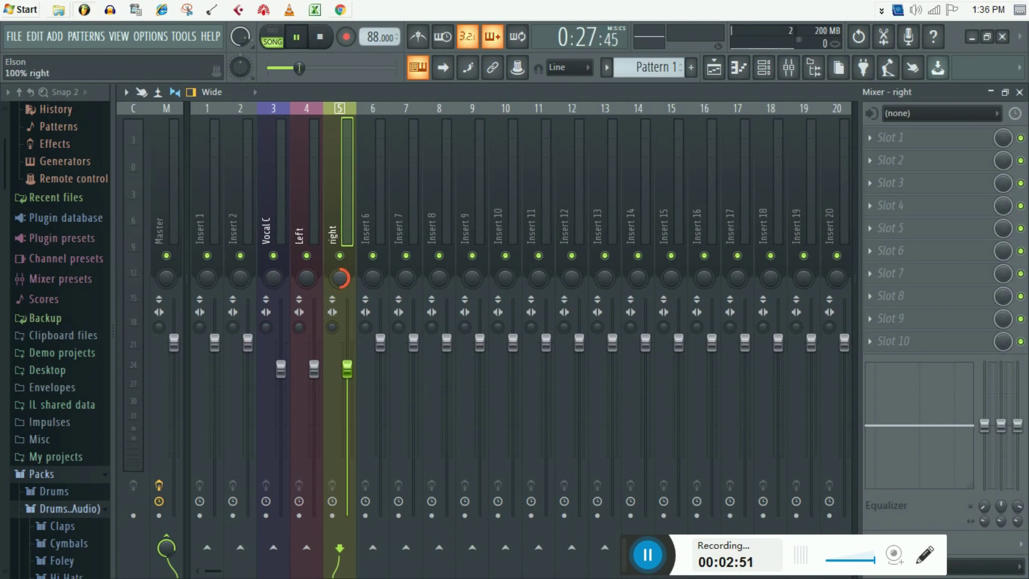
Pan the right mixer track 100% right and the Left track fully left, and bring the mixer back up maximized.
{"action": "left_click_drag", "start_coordinate": [304, 272], "coordinate": [304, 290]}
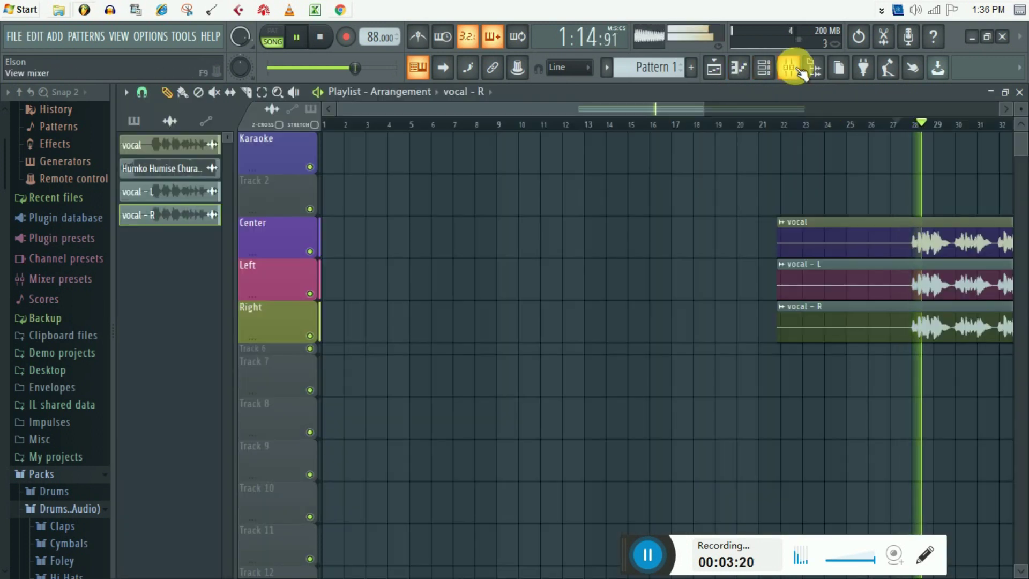
{"action": "left_click", "coordinate": [788, 67]}
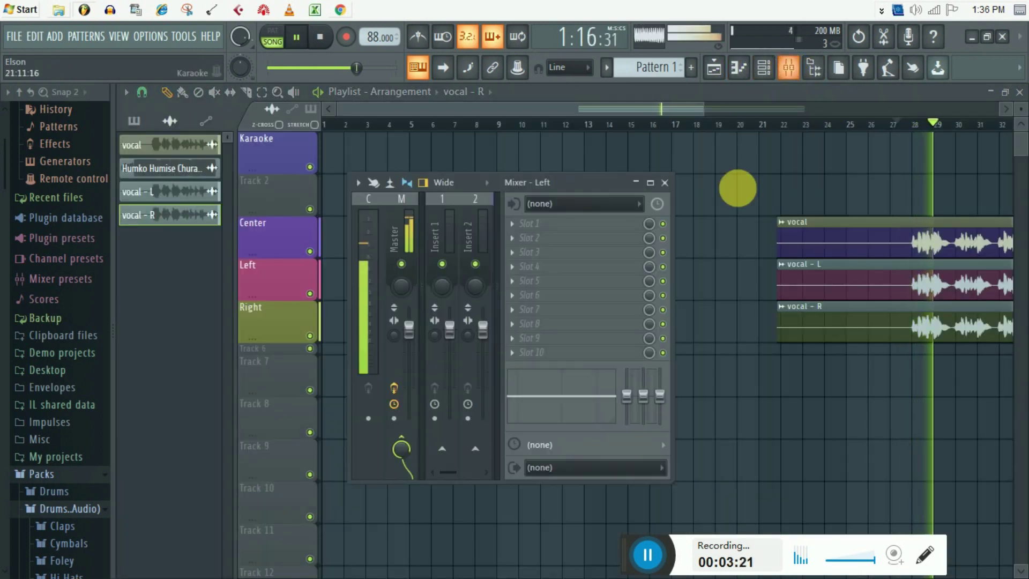
{"action": "left_click", "coordinate": [652, 182]}
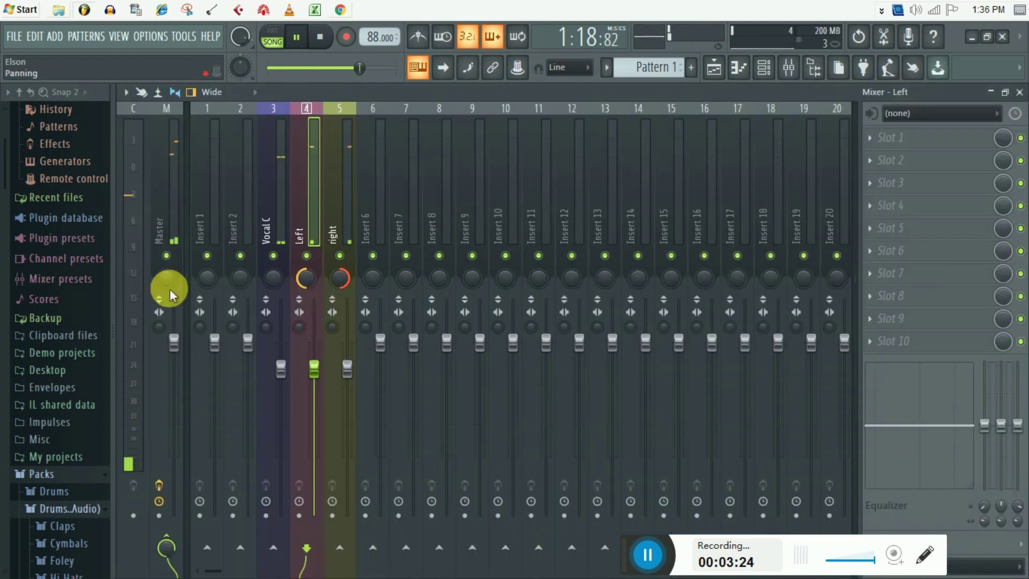
Load Fruity Parametric EQ 2 into effect slot 1 of the Vocal C mixer track.
{"action": "left_click", "coordinate": [275, 224]}
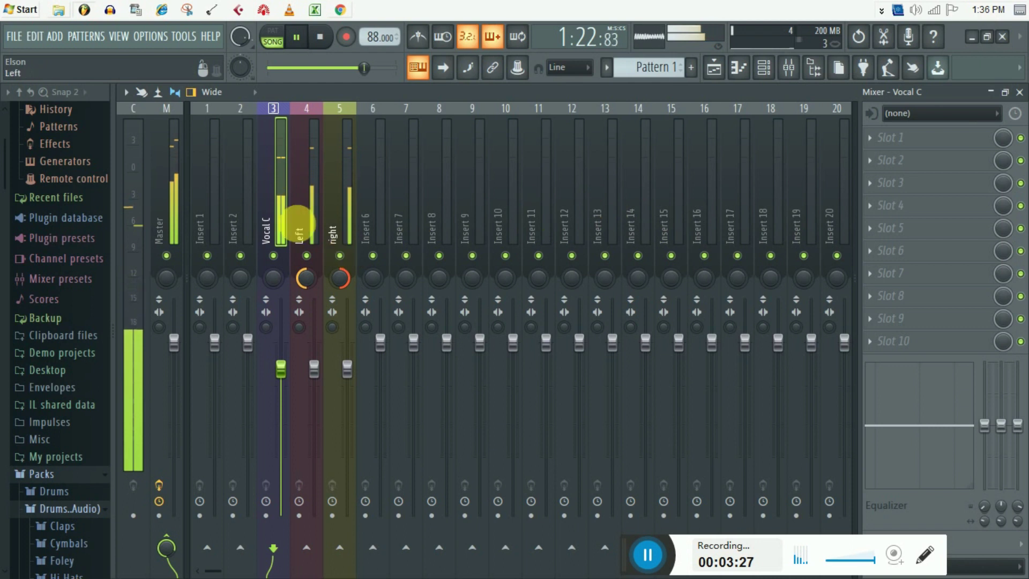
{"action": "left_click", "coordinate": [912, 139]}
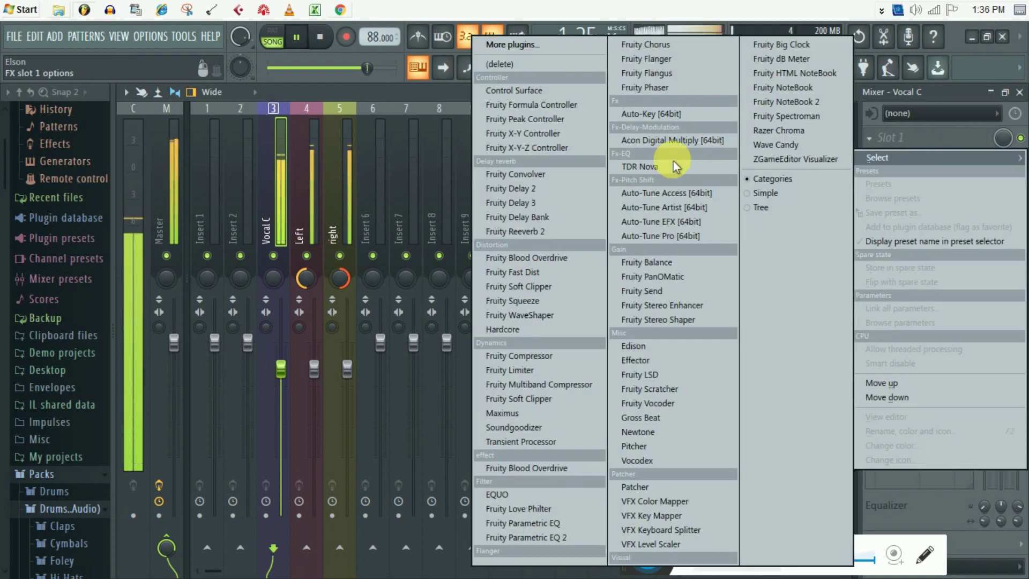
{"action": "left_click", "coordinate": [551, 538]}
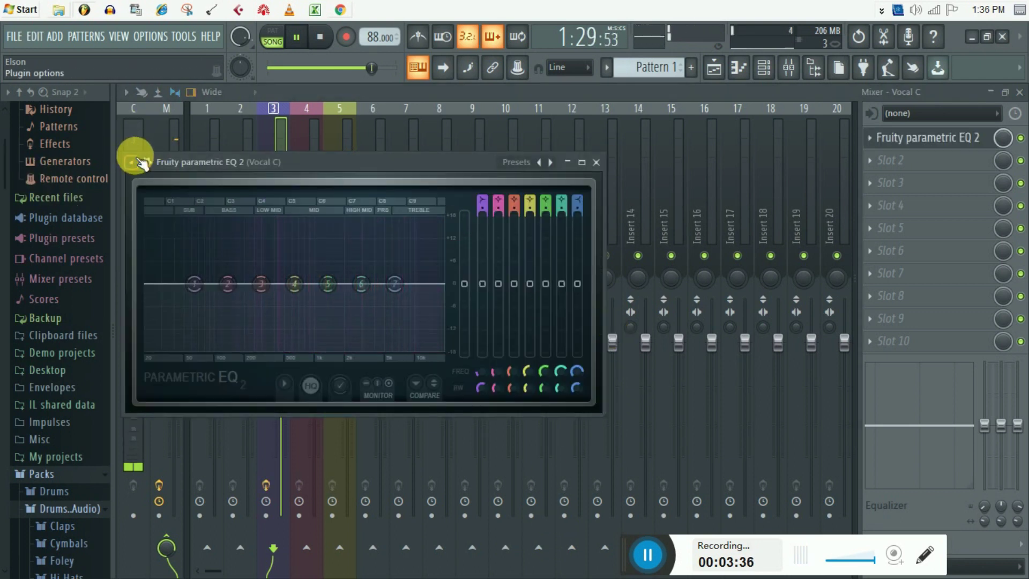
{"action": "left_click_drag", "start_coordinate": [315, 166], "coordinate": [453, 174]}
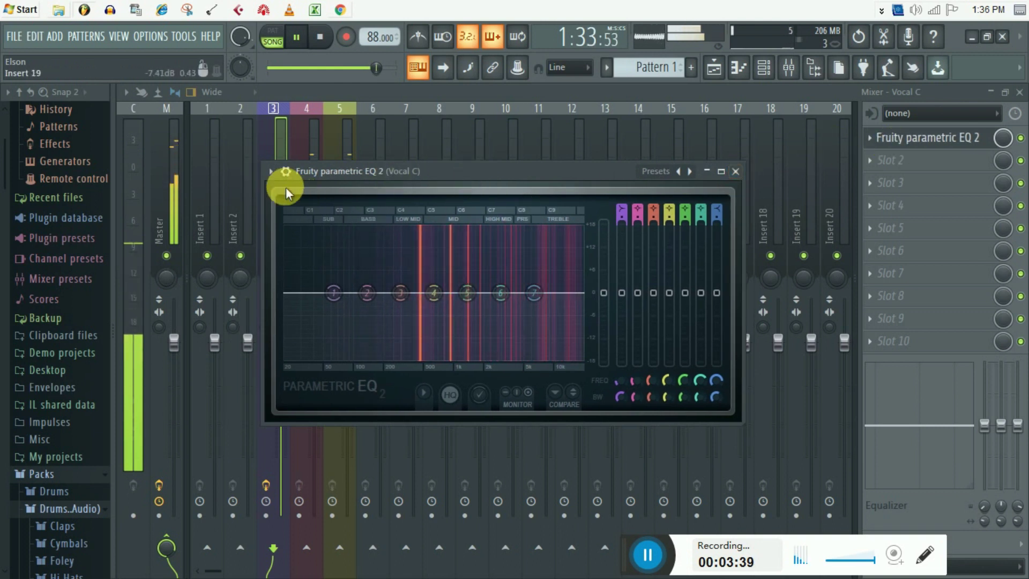
Apply the 40Hz cut preset to the Vocal C equalizer and raise its low-cut frequency to just below 200 Hz.
{"action": "left_click", "coordinate": [270, 171]}
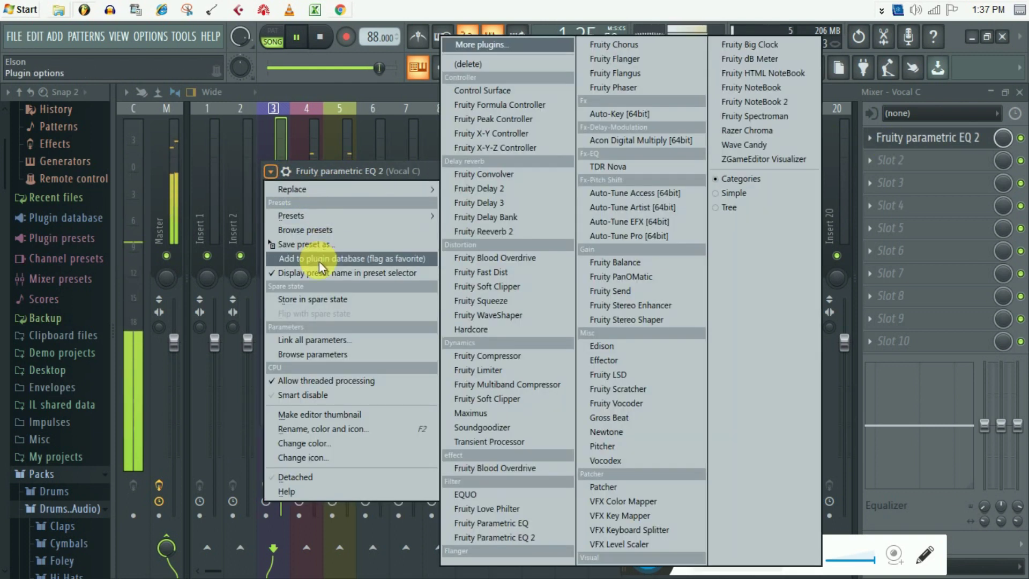
{"action": "mouse_move", "coordinate": [417, 220]}
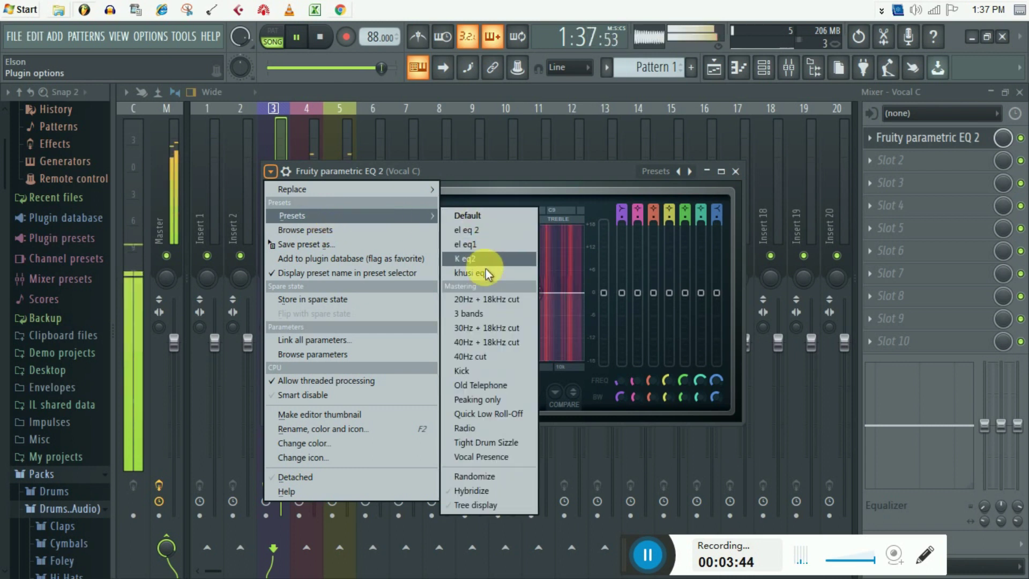
{"action": "left_click", "coordinate": [471, 356]}
{"action": "left_click_drag", "start_coordinate": [328, 301], "coordinate": [459, 293]}
{"action": "left_click_drag", "start_coordinate": [429, 292], "coordinate": [384, 292]}
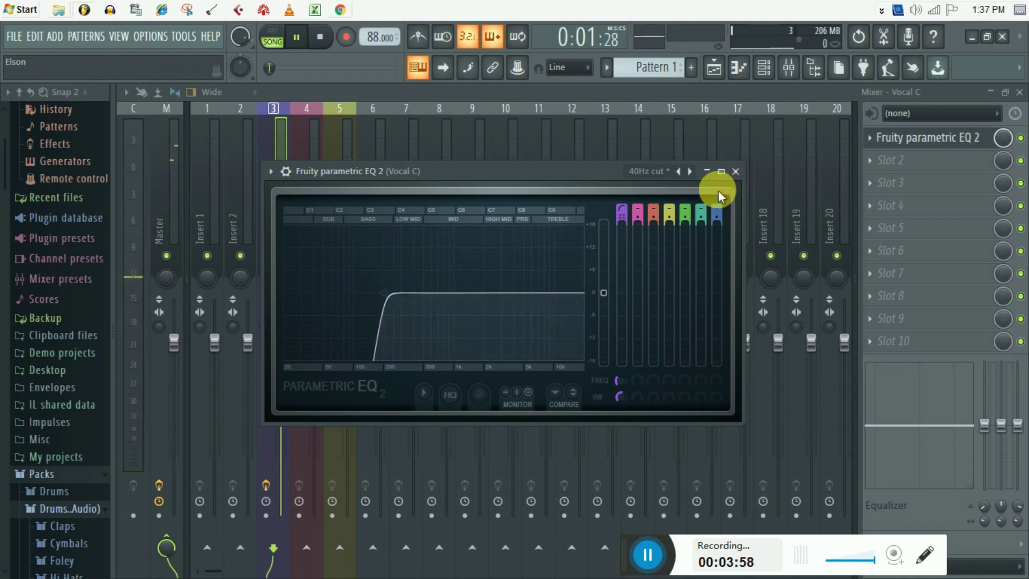
{"action": "left_click", "coordinate": [736, 171]}
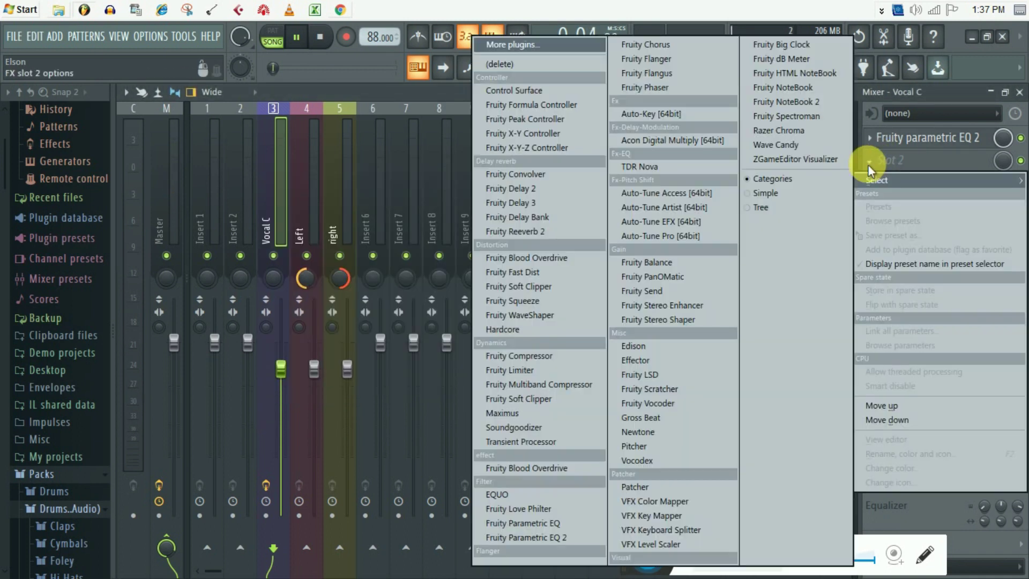
Load a second Fruity Parametric EQ 2 into slot 2 of the Vocal C track and play the song through it.
{"action": "left_click", "coordinate": [869, 161]}
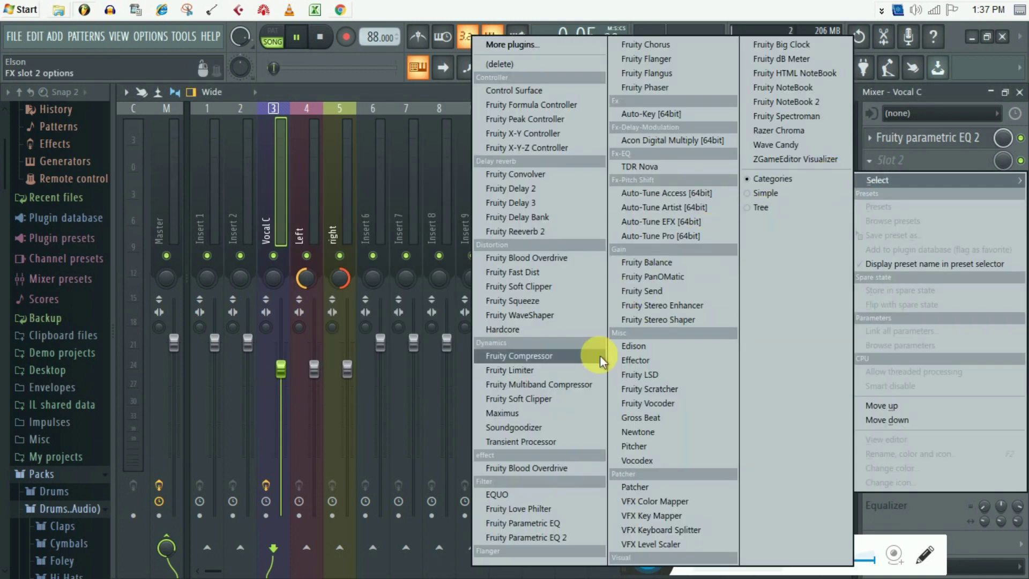
{"action": "left_click", "coordinate": [544, 535]}
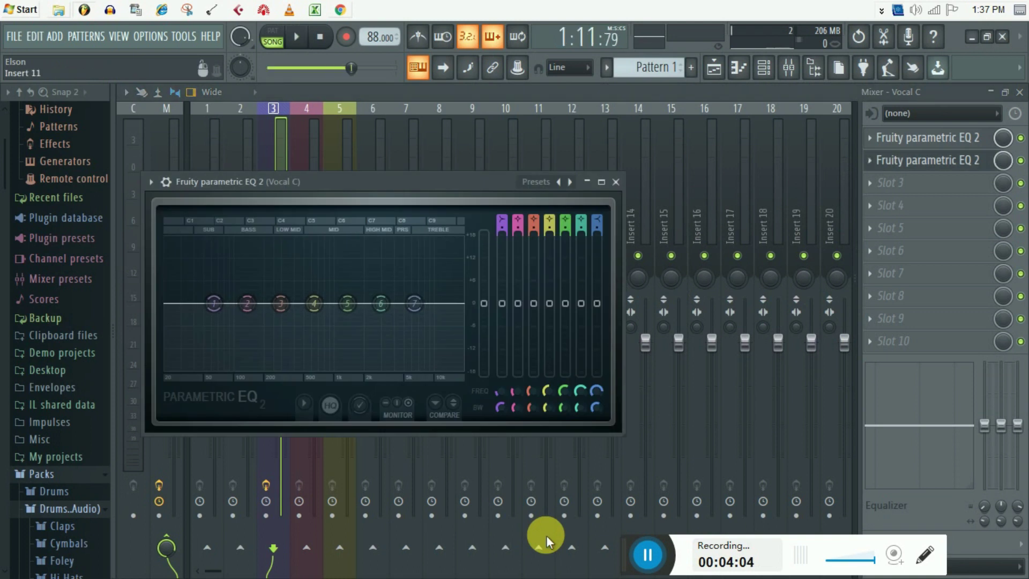
{"action": "key", "text": "space"}
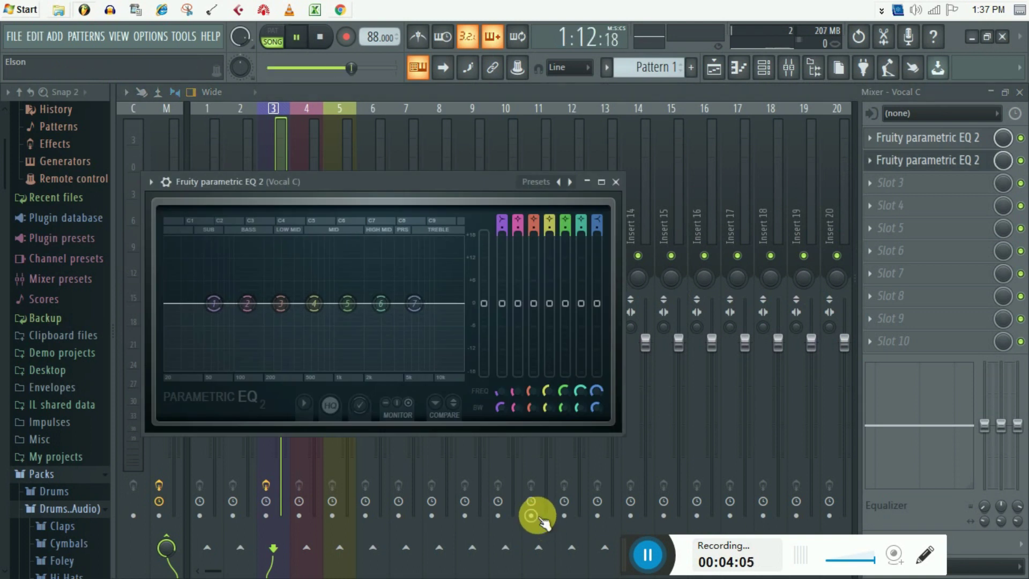
{"action": "left_click", "coordinate": [320, 405]}
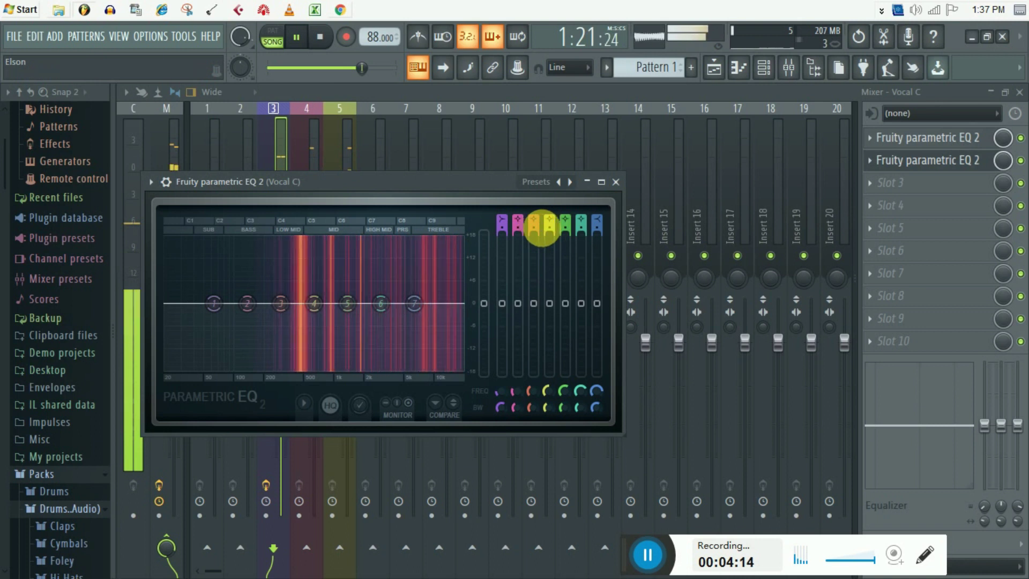
Sweep band 4 of the second equalizer as an 18 dB boost with 0% bandwidth to 801 Hz, and cut it there to about -10 dB.
{"action": "left_click_drag", "start_coordinate": [550, 303], "coordinate": [549, 234]}
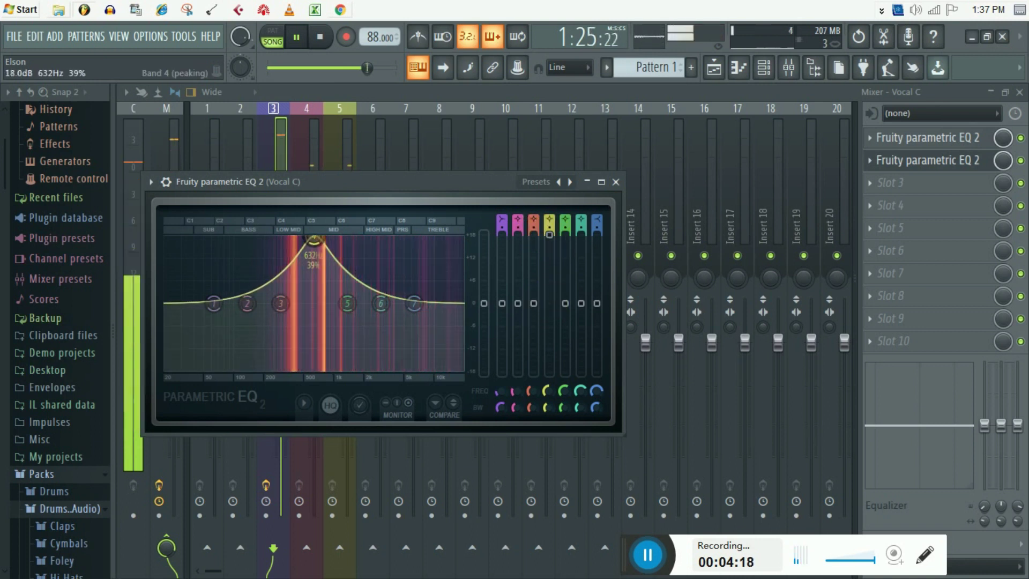
{"action": "left_click_drag", "start_coordinate": [547, 409], "coordinate": [547, 431]}
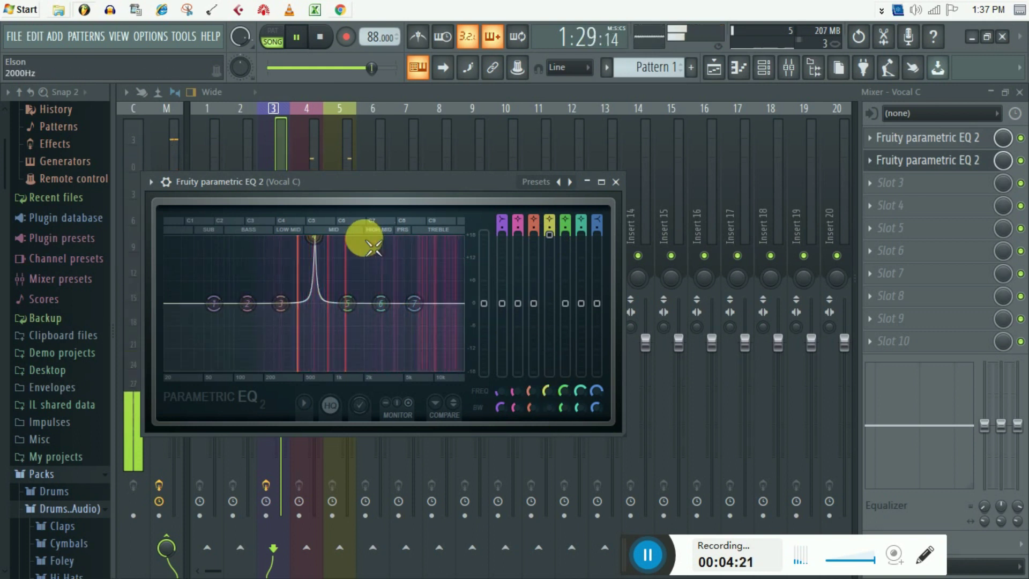
{"action": "left_click_drag", "start_coordinate": [314, 237], "coordinate": [325, 238]}
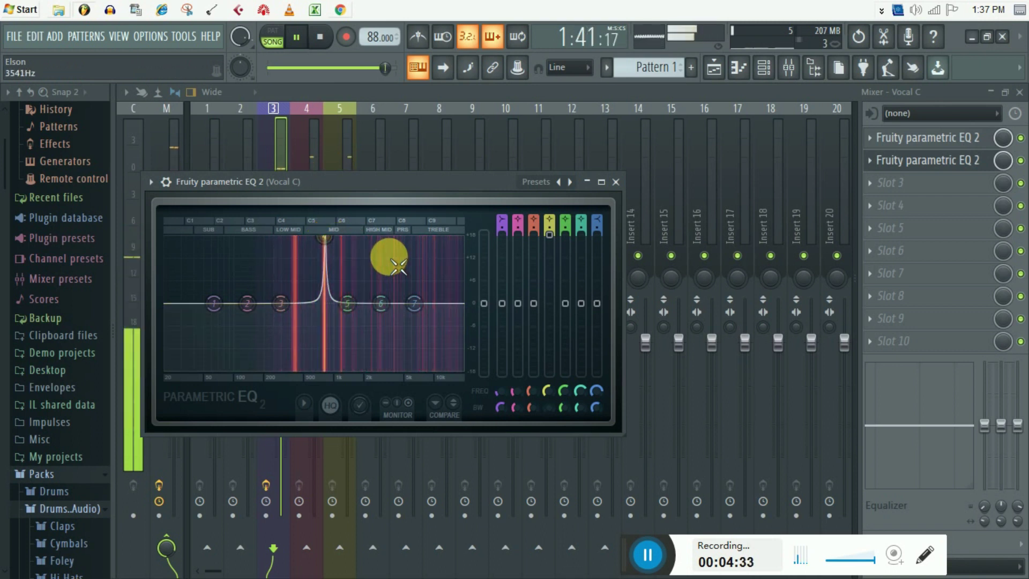
{"action": "left_click", "coordinate": [555, 242]}
{"action": "left_click_drag", "start_coordinate": [550, 289], "coordinate": [549, 372]}
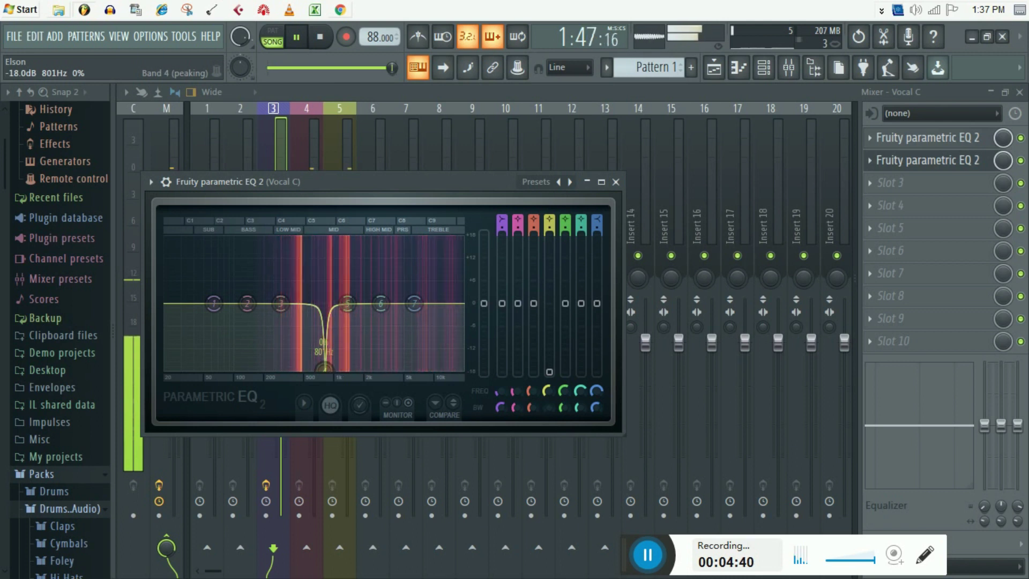
{"action": "left_click_drag", "start_coordinate": [550, 371], "coordinate": [552, 349]}
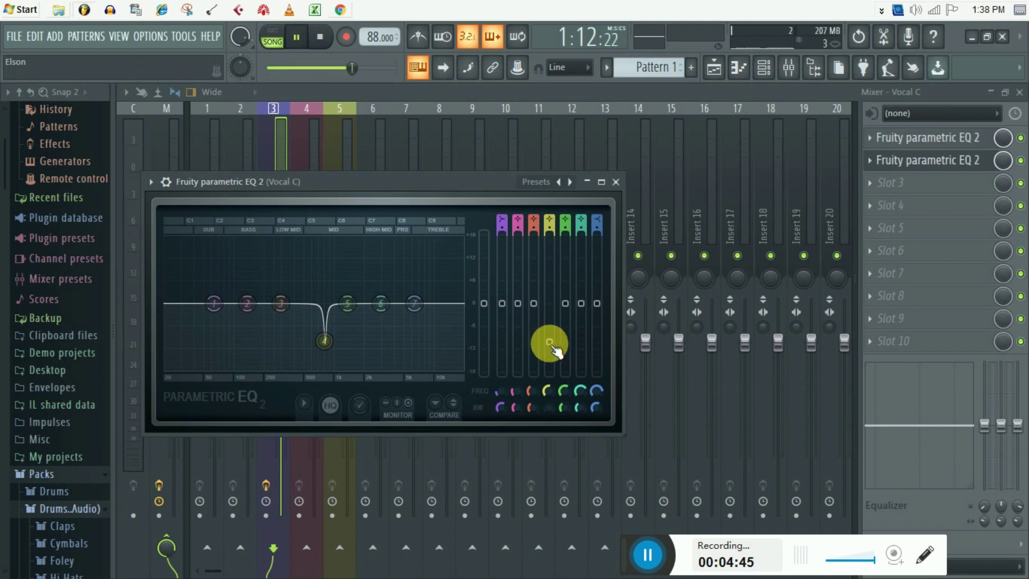
Sweep band 3 as an 18 dB boost with 0% bandwidth to 443 Hz, and cut it there to about -5 dB.
{"action": "left_click", "coordinate": [282, 306]}
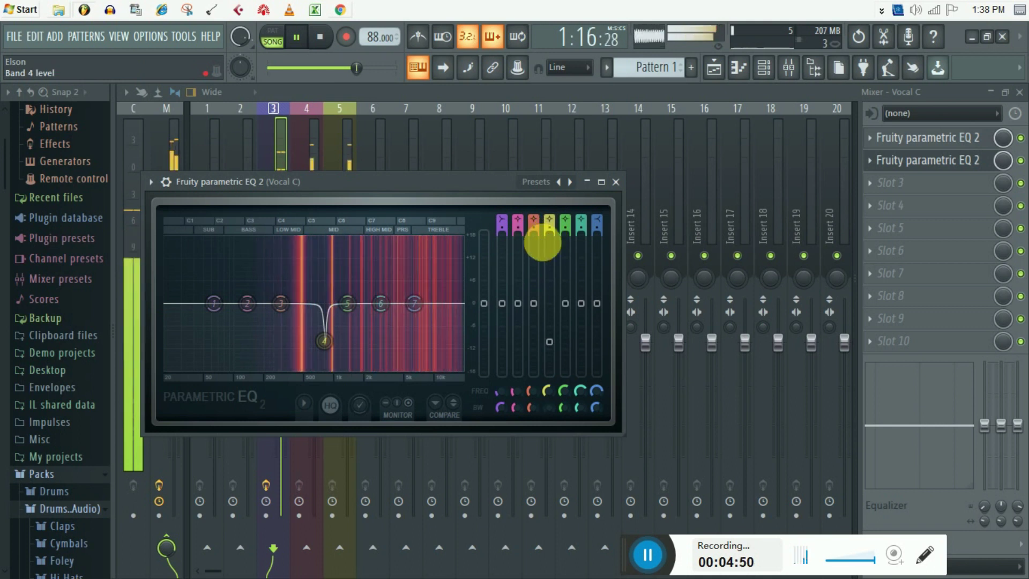
{"action": "left_click_drag", "start_coordinate": [536, 308], "coordinate": [534, 234]}
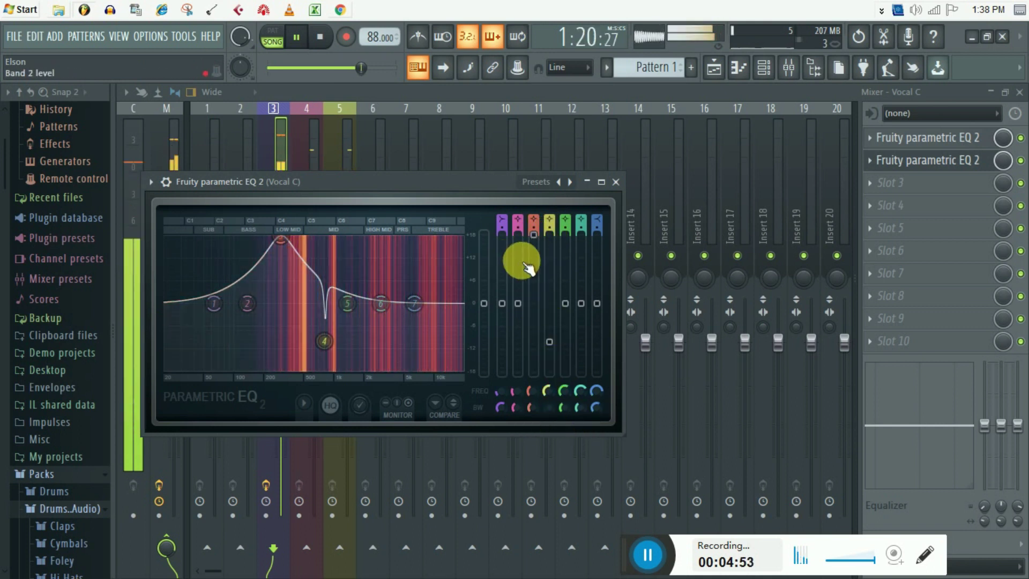
{"action": "mouse_move", "coordinate": [533, 408]}
{"action": "left_mouse_down"}
{"action": "mouse_move", "coordinate": [533, 380]}
{"action": "mouse_move", "coordinate": [530, 399]}
{"action": "left_mouse_up"}
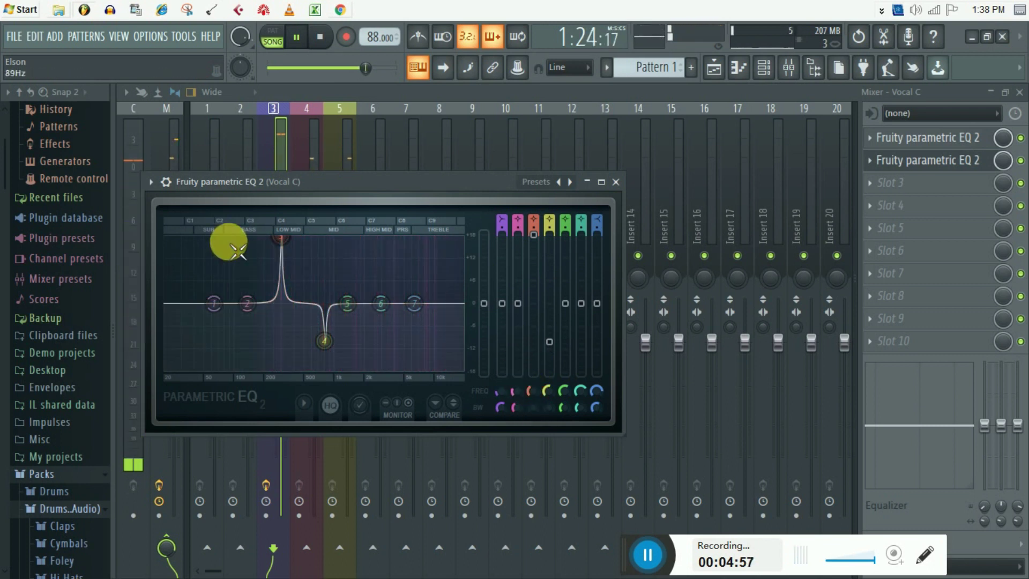
{"action": "left_click_drag", "start_coordinate": [282, 245], "coordinate": [286, 235]}
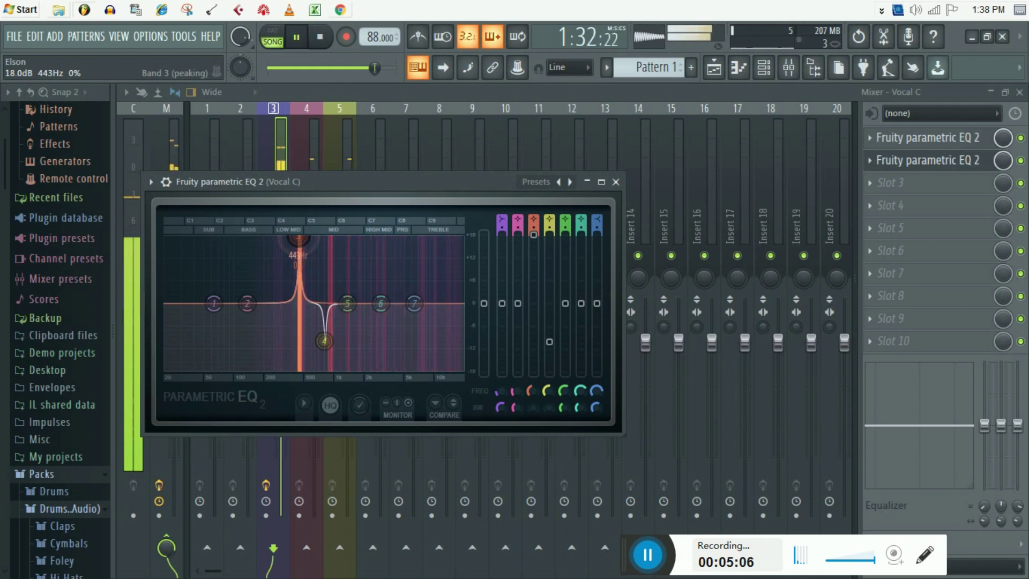
{"action": "left_click_drag", "start_coordinate": [304, 241], "coordinate": [305, 243]}
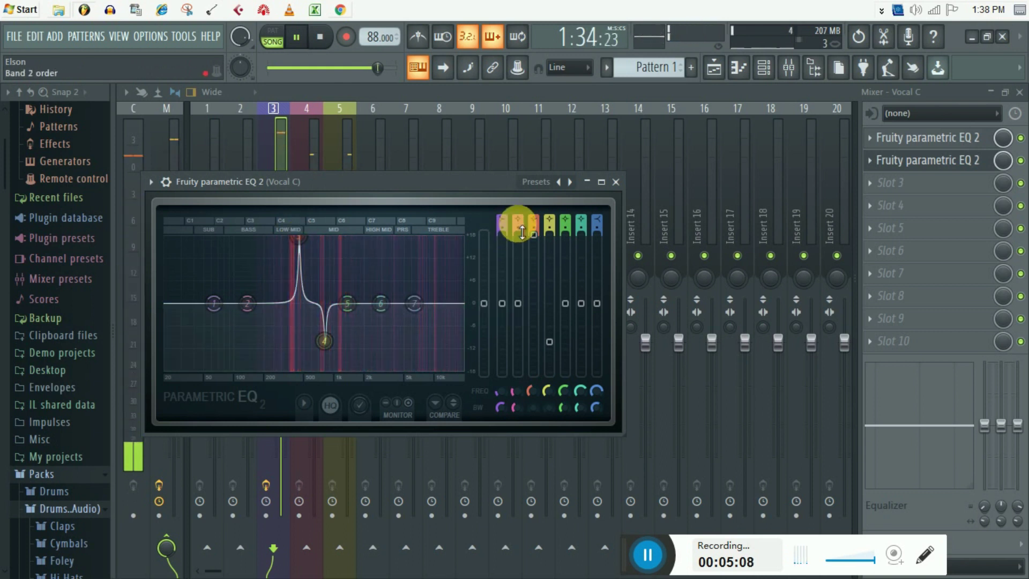
{"action": "left_click_drag", "start_coordinate": [539, 241], "coordinate": [533, 322]}
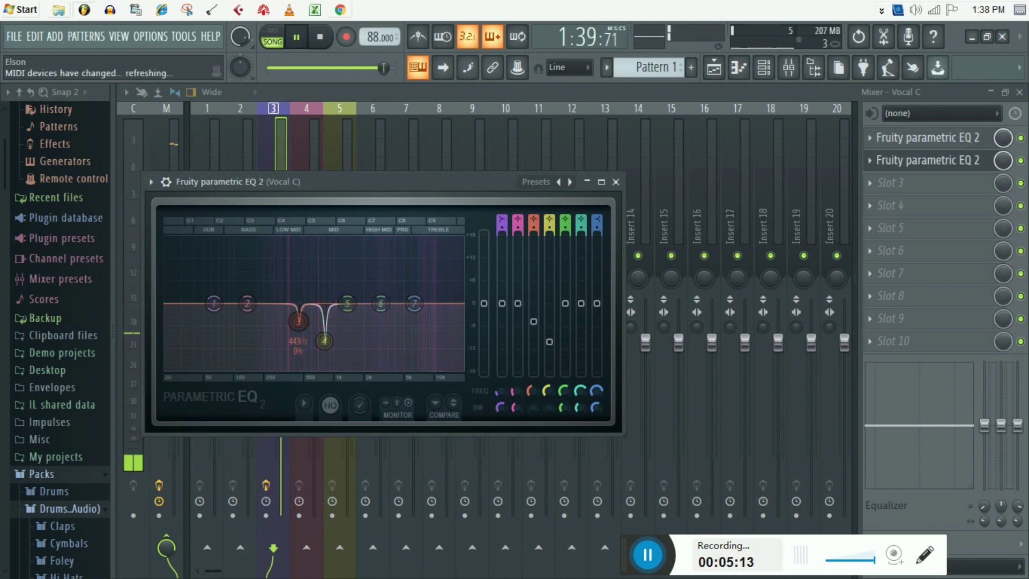
Sweep band 5 of the second Vocal C equalizer as an 18 dB boost with 0% bandwidth to 903 Hz, and cut it there to -2.9 dB.
{"action": "left_click", "coordinate": [514, 300]}
{"action": "left_click", "coordinate": [413, 303]}
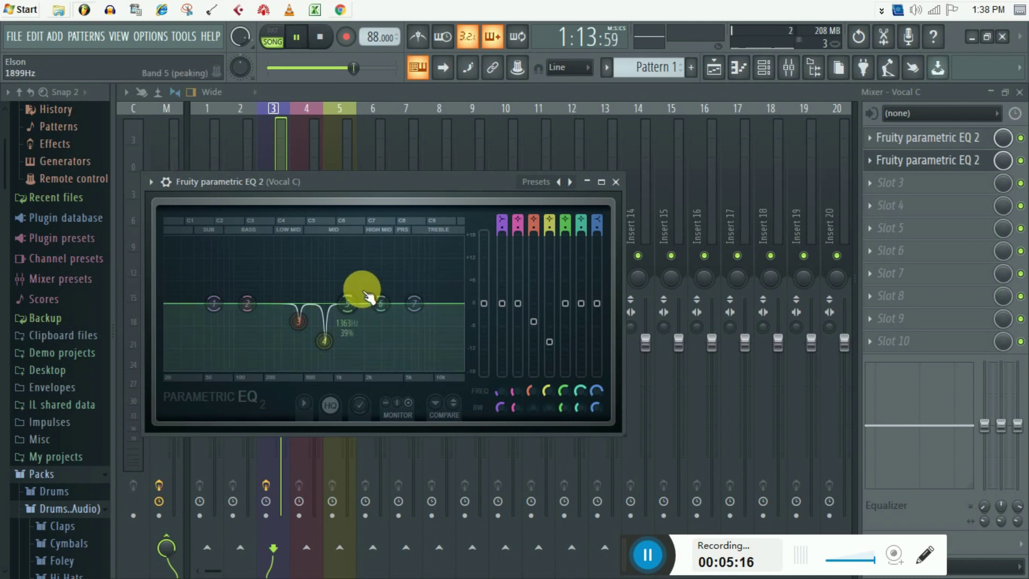
{"action": "key", "text": "space"}
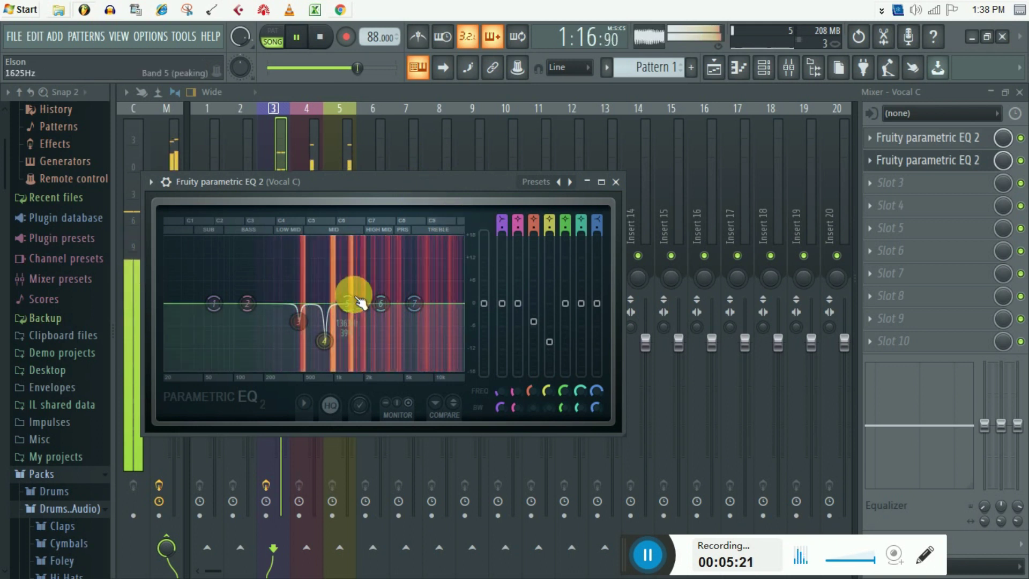
{"action": "left_click_drag", "start_coordinate": [565, 304], "coordinate": [568, 242]}
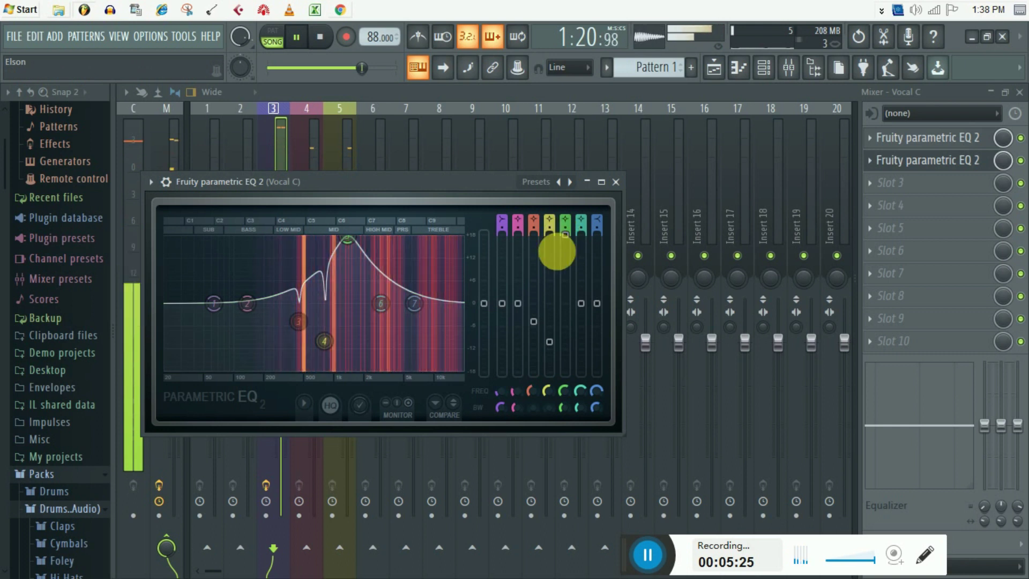
{"action": "left_click_drag", "start_coordinate": [563, 391], "coordinate": [562, 400]}
{"action": "mouse_move", "coordinate": [348, 238]}
{"action": "left_mouse_down"}
{"action": "mouse_move", "coordinate": [375, 232]}
{"action": "mouse_move", "coordinate": [341, 237]}
{"action": "left_mouse_up"}
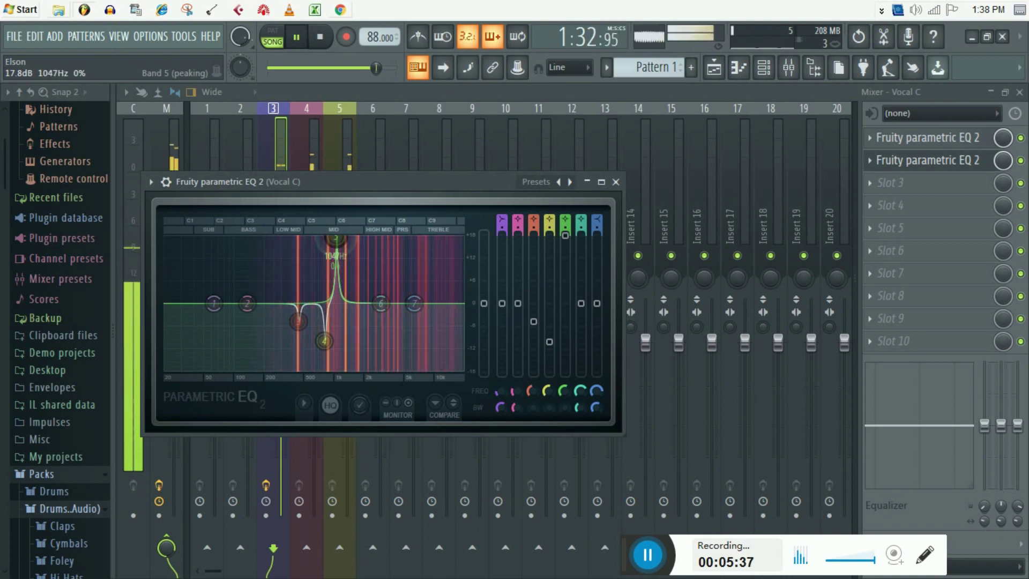
{"action": "left_click_drag", "start_coordinate": [335, 237], "coordinate": [333, 237]}
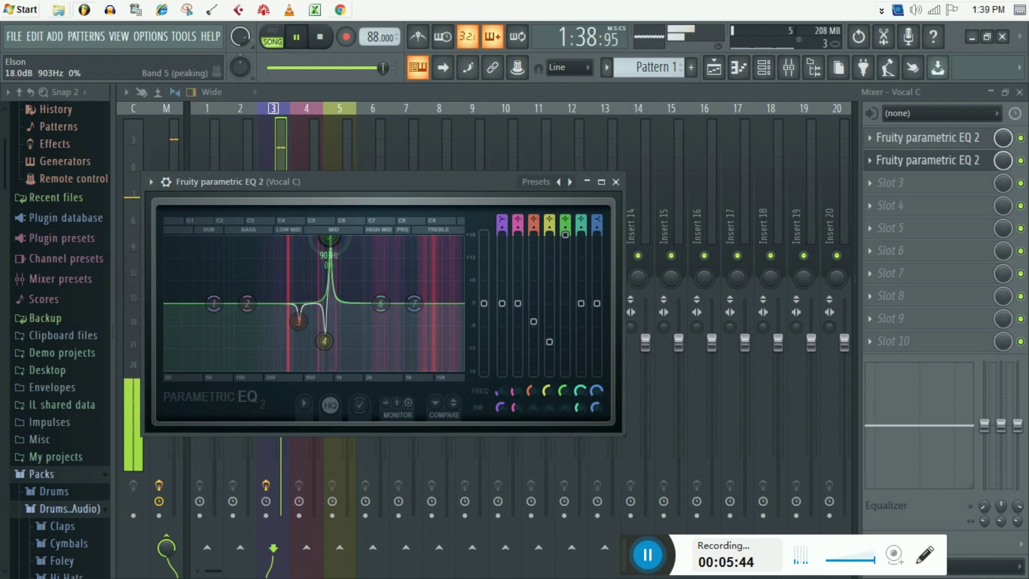
{"action": "left_click_drag", "start_coordinate": [564, 225], "coordinate": [565, 280]}
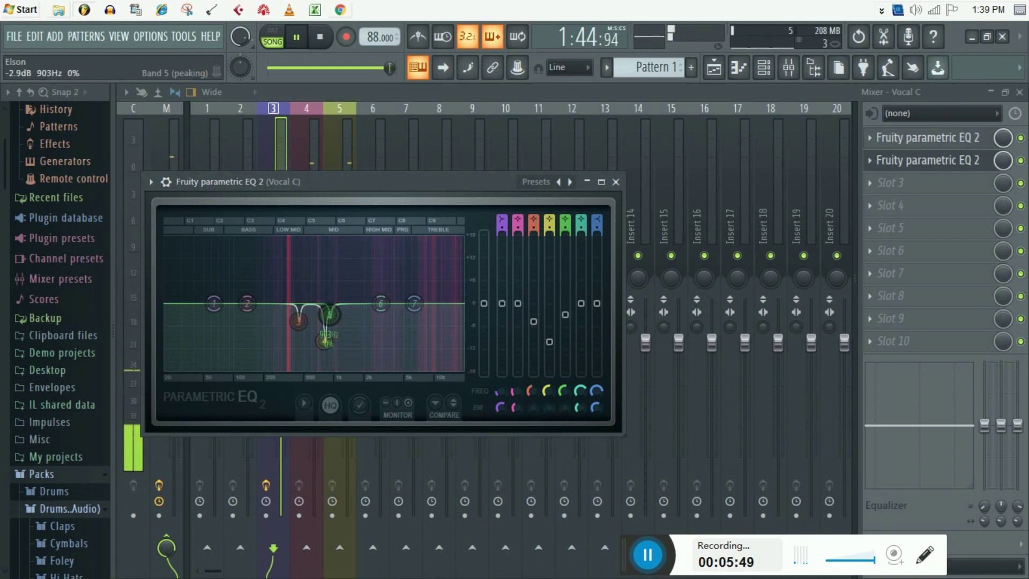
{"action": "left_click", "coordinate": [563, 315]}
Sweep band 6 as an 18 dB boost with 0% bandwidth to about 3315 Hz, and cut it there to about -5.5 dB.
{"action": "left_click", "coordinate": [408, 307]}
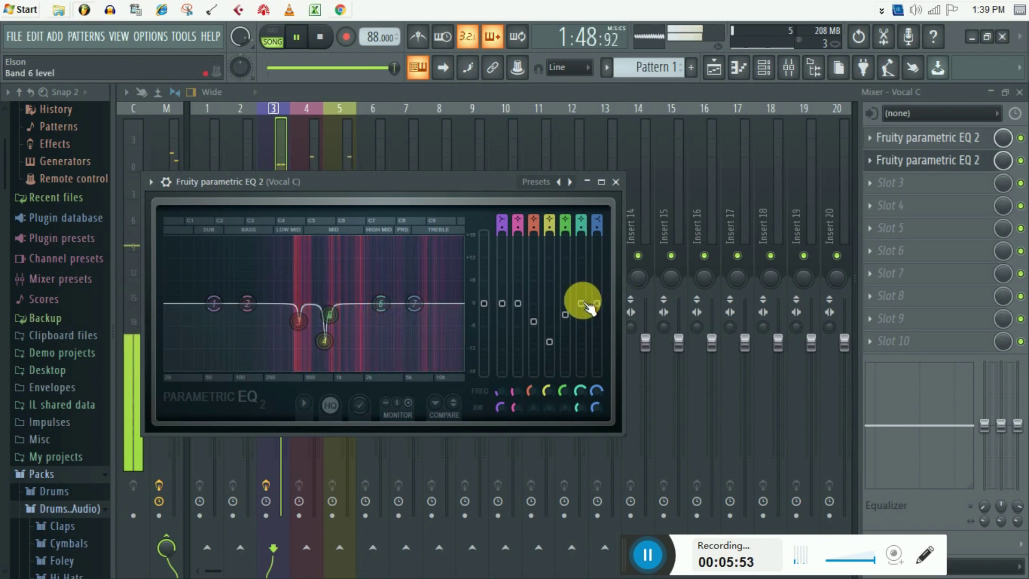
{"action": "left_click_drag", "start_coordinate": [581, 304], "coordinate": [581, 234]}
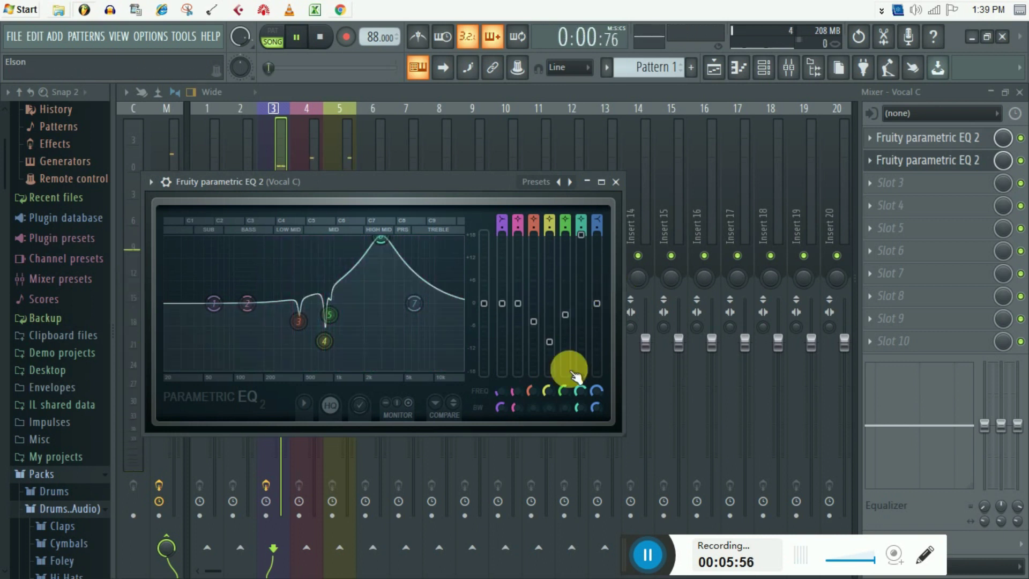
{"action": "left_click_drag", "start_coordinate": [579, 404], "coordinate": [579, 399]}
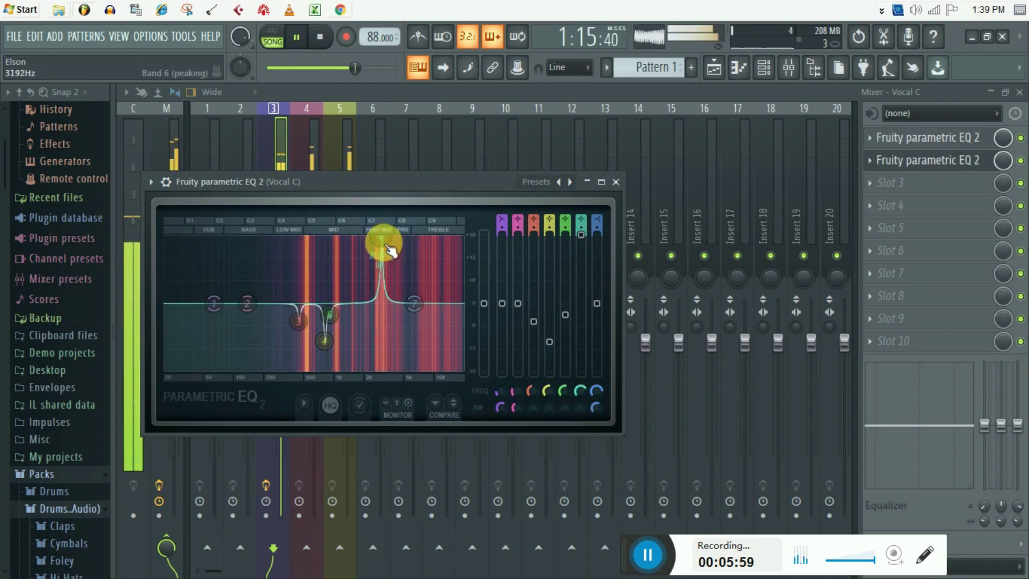
{"action": "left_click_drag", "start_coordinate": [380, 236], "coordinate": [383, 237]}
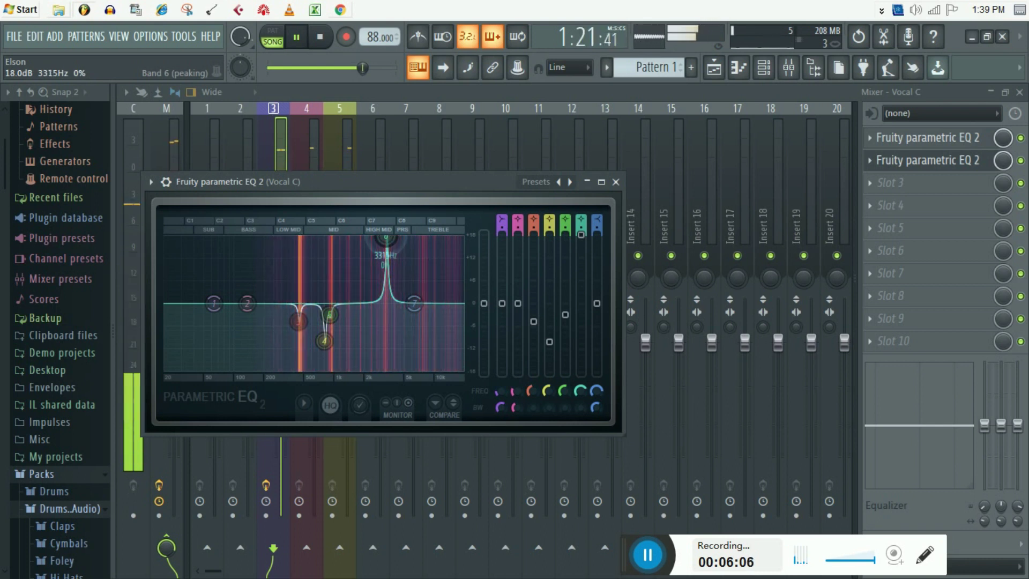
{"action": "left_click_drag", "start_coordinate": [387, 237], "coordinate": [388, 240]}
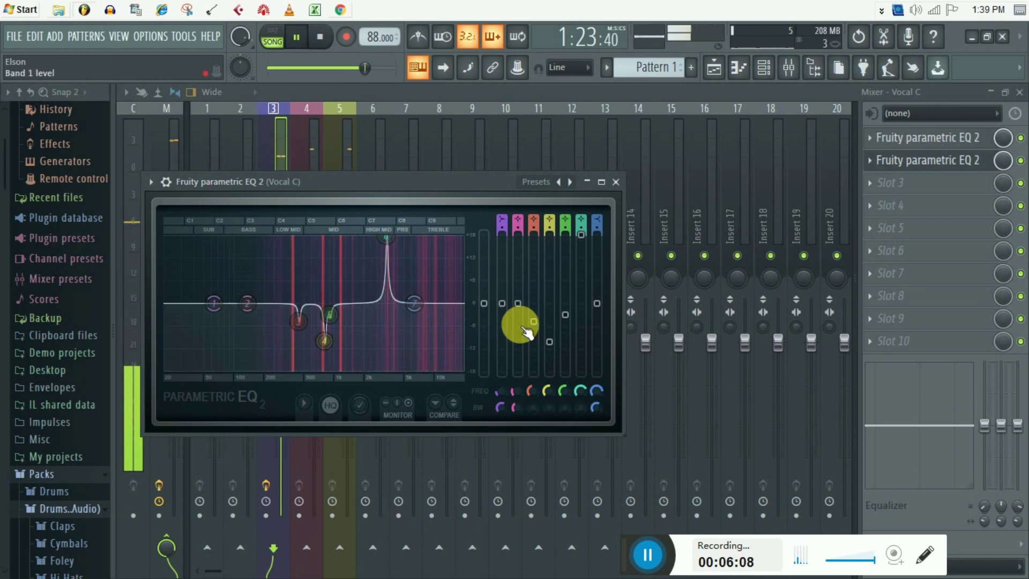
{"action": "left_click_drag", "start_coordinate": [581, 235], "coordinate": [582, 325]}
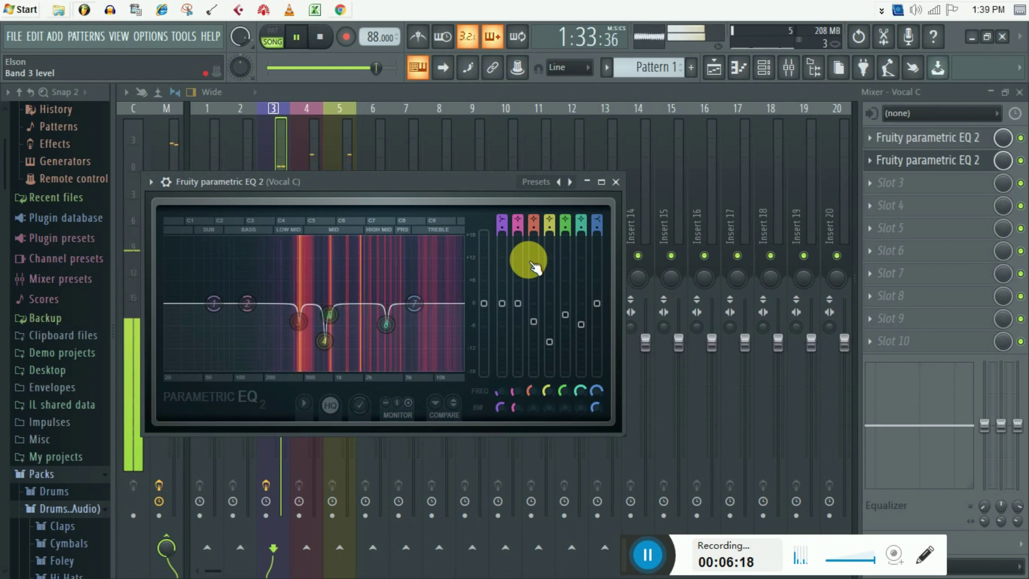
Load Fruity Compressor into slot 3 of the Vocal C track with a -12.5 dB threshold and a 1.5:1 ratio.
{"action": "left_click", "coordinate": [618, 182]}
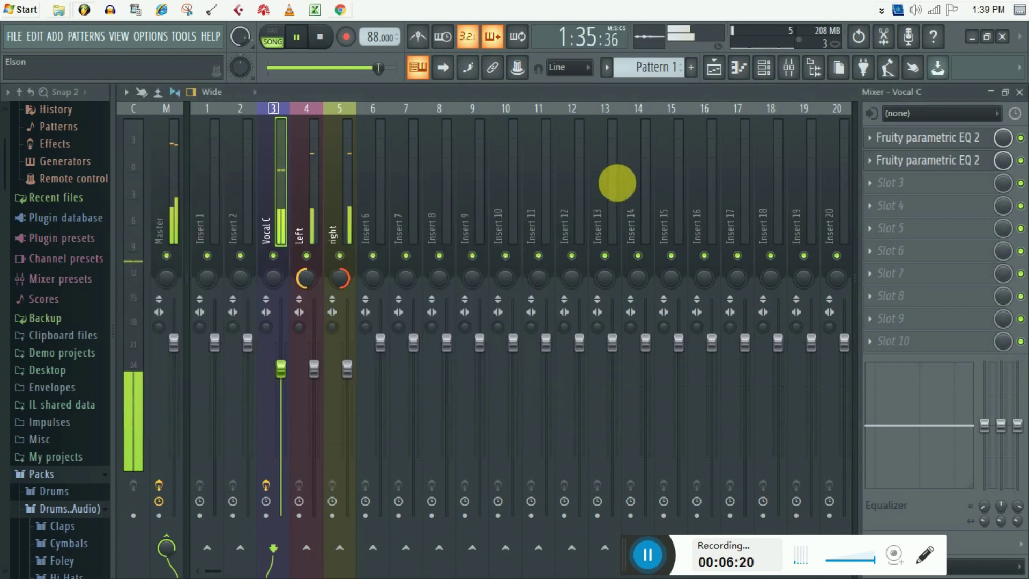
{"action": "left_click", "coordinate": [875, 183]}
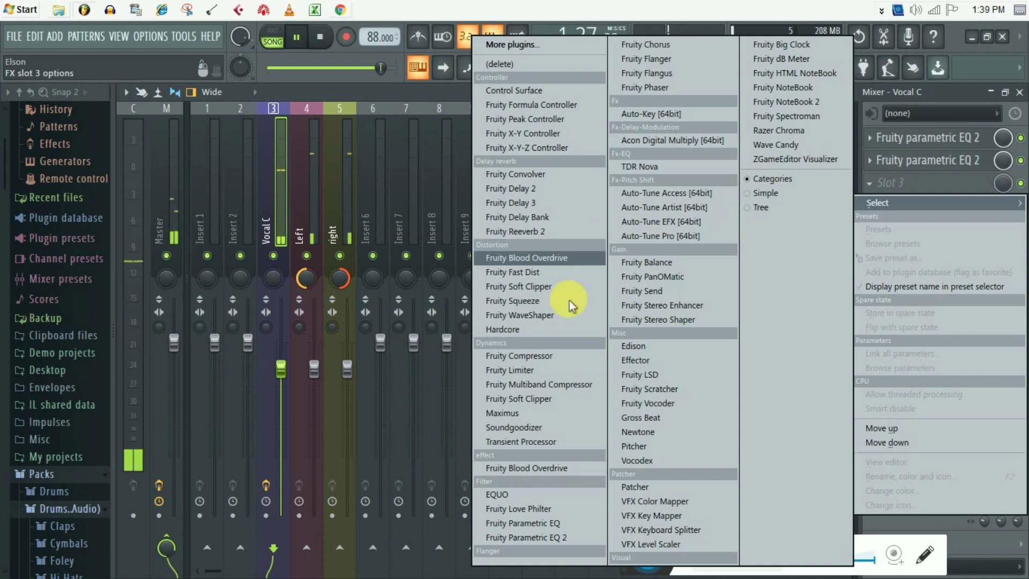
{"action": "left_click", "coordinate": [534, 354]}
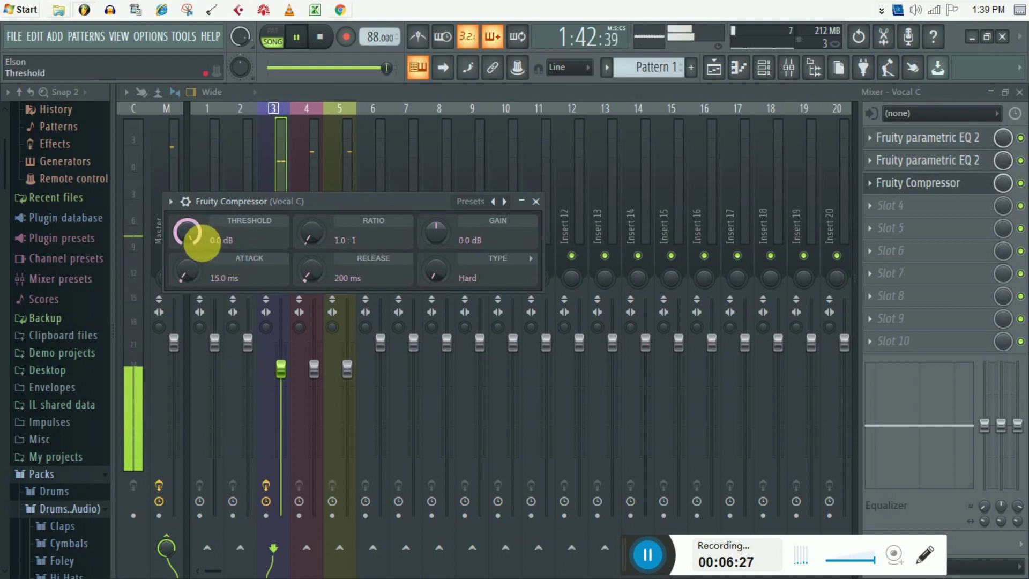
{"action": "left_click_drag", "start_coordinate": [185, 231], "coordinate": [185, 252]}
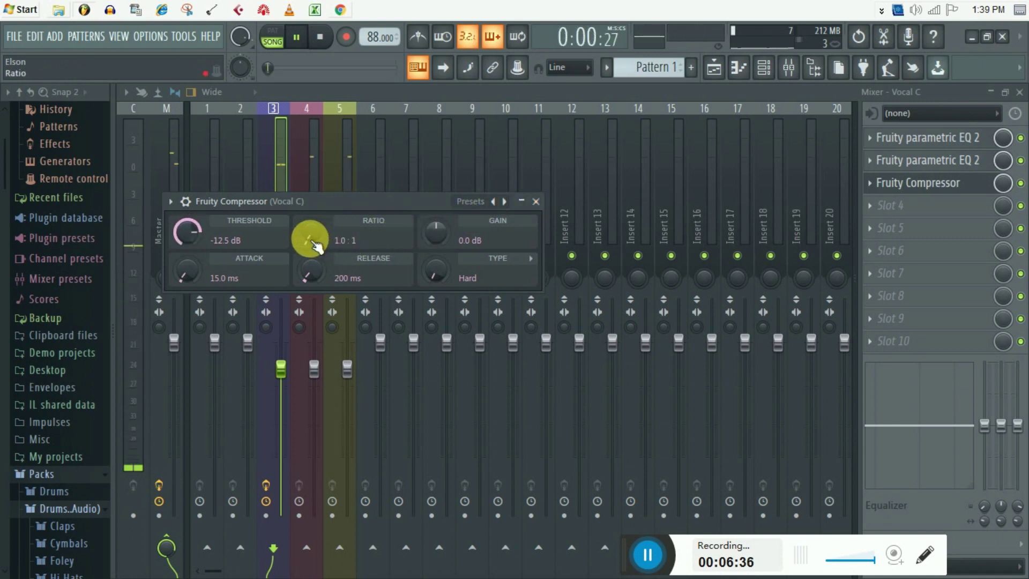
{"action": "left_click_drag", "start_coordinate": [315, 244], "coordinate": [316, 236]}
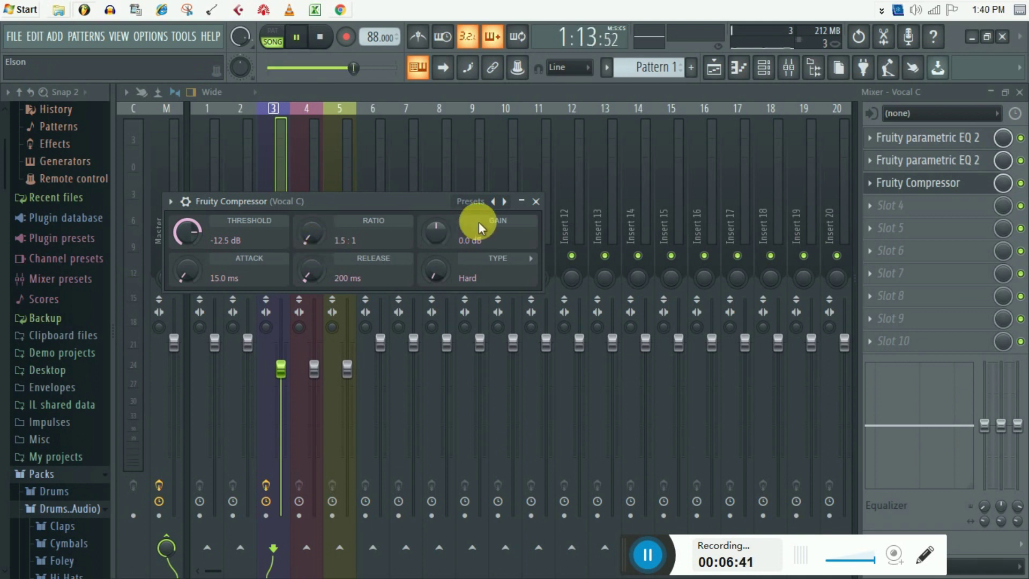
{"action": "left_click", "coordinate": [537, 202]}
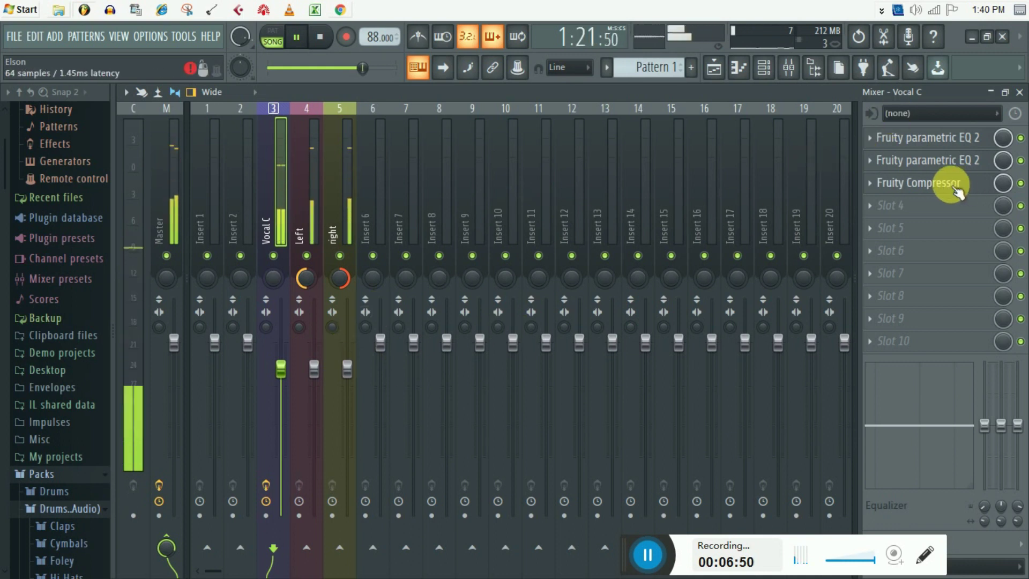
Save the Vocal C compressor settings as a preset named demo.
{"action": "left_click", "coordinate": [872, 183]}
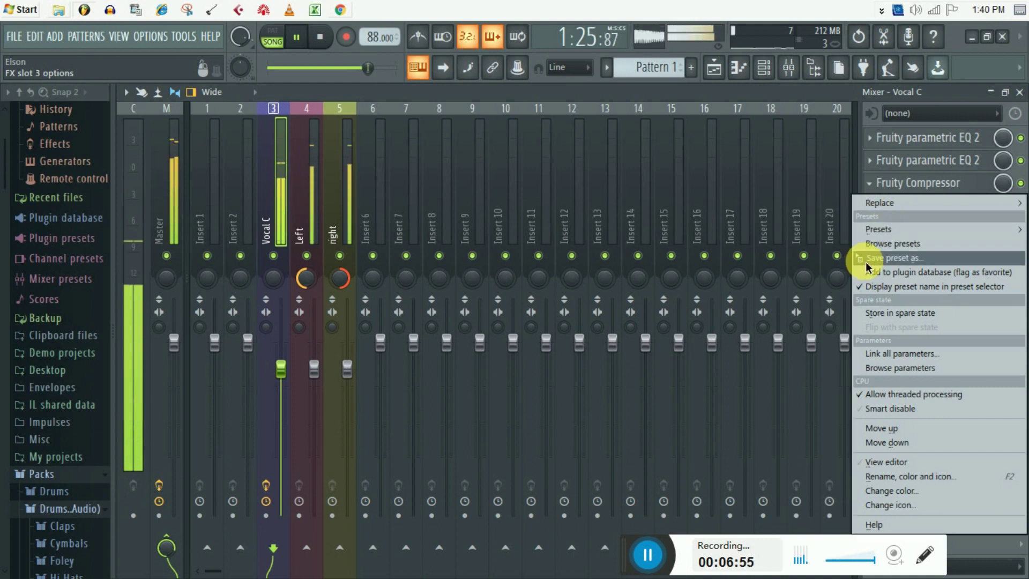
{"action": "left_click", "coordinate": [868, 267]}
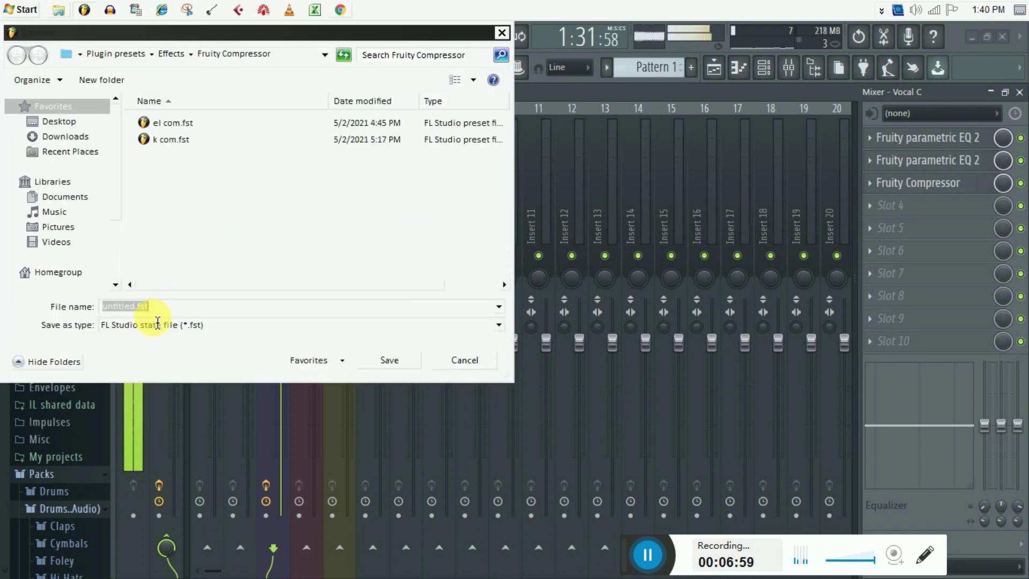
{"action": "left_click", "coordinate": [168, 140]}
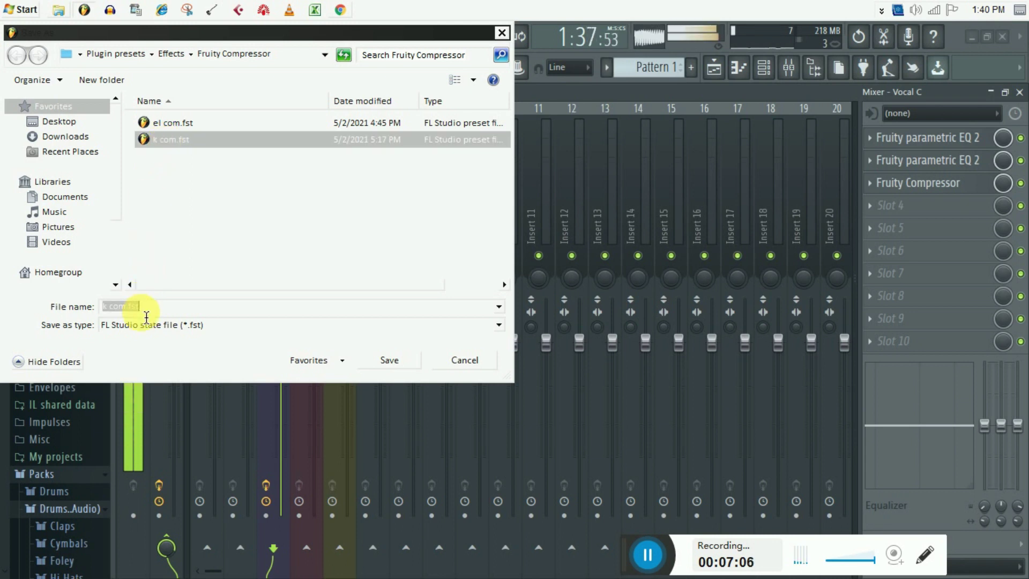
{"action": "type", "text": "demo"}
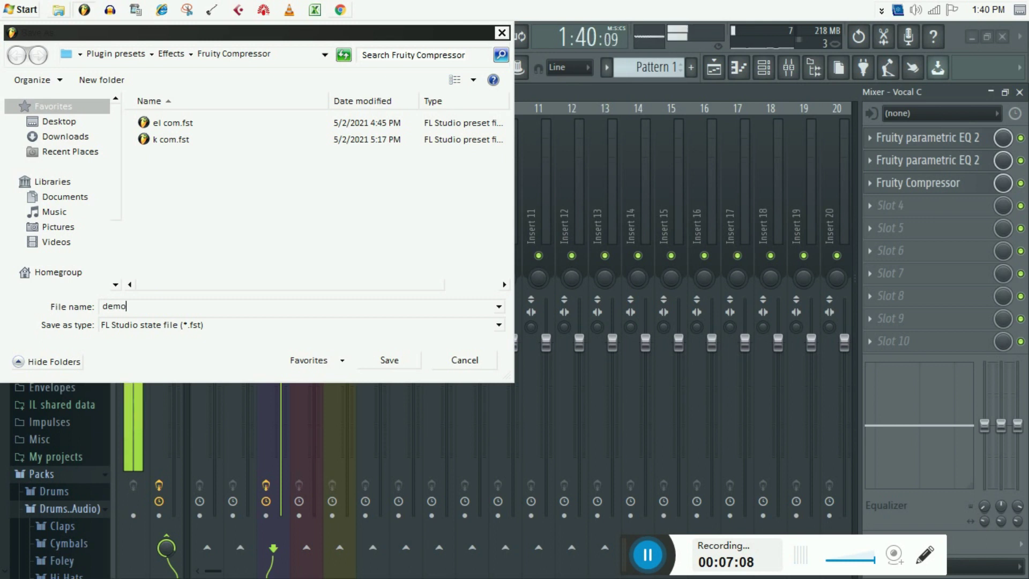
{"action": "left_click", "coordinate": [397, 362]}
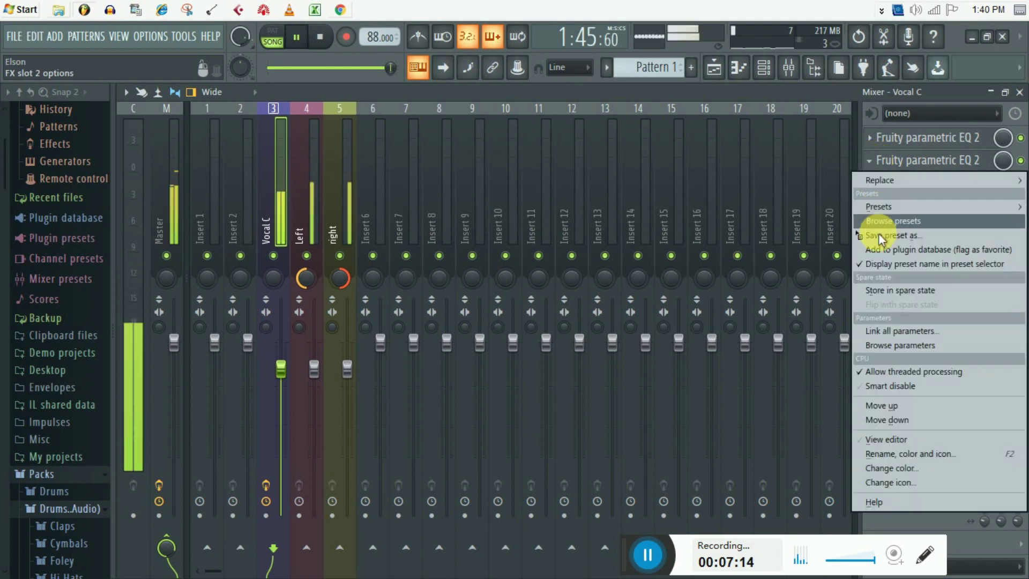
Save the settings of the slot 2 equalizer on Vocal C as a preset named demu1.
{"action": "mouse_move", "coordinate": [884, 206]}
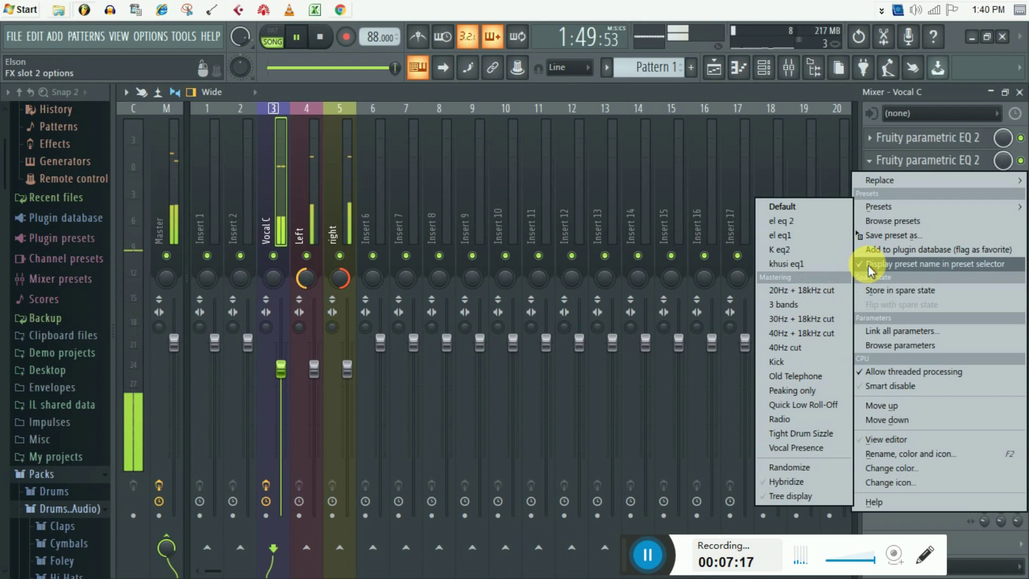
{"action": "left_click", "coordinate": [879, 231]}
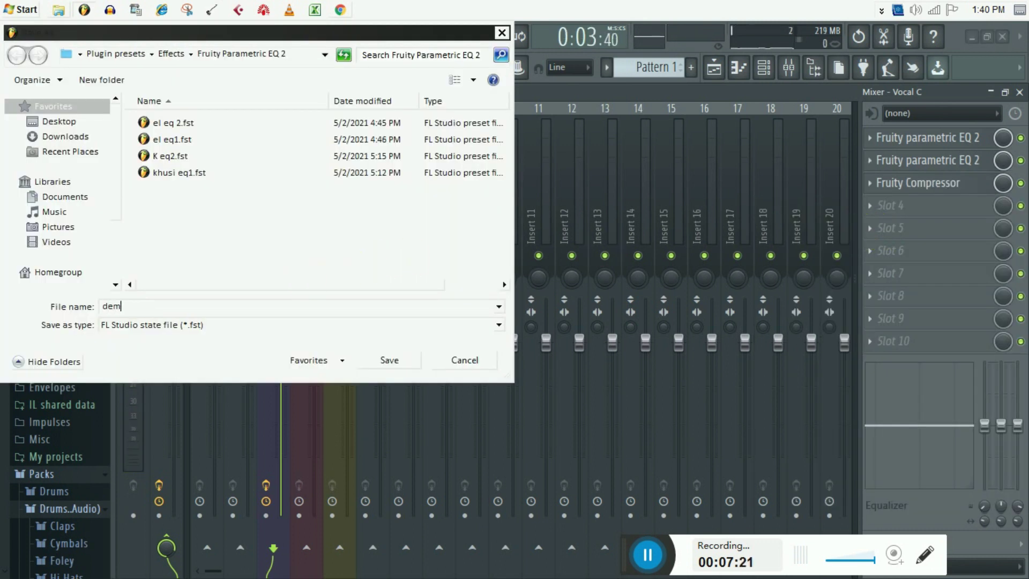
{"action": "type", "text": "demu1"}
{"action": "left_click", "coordinate": [397, 359]}
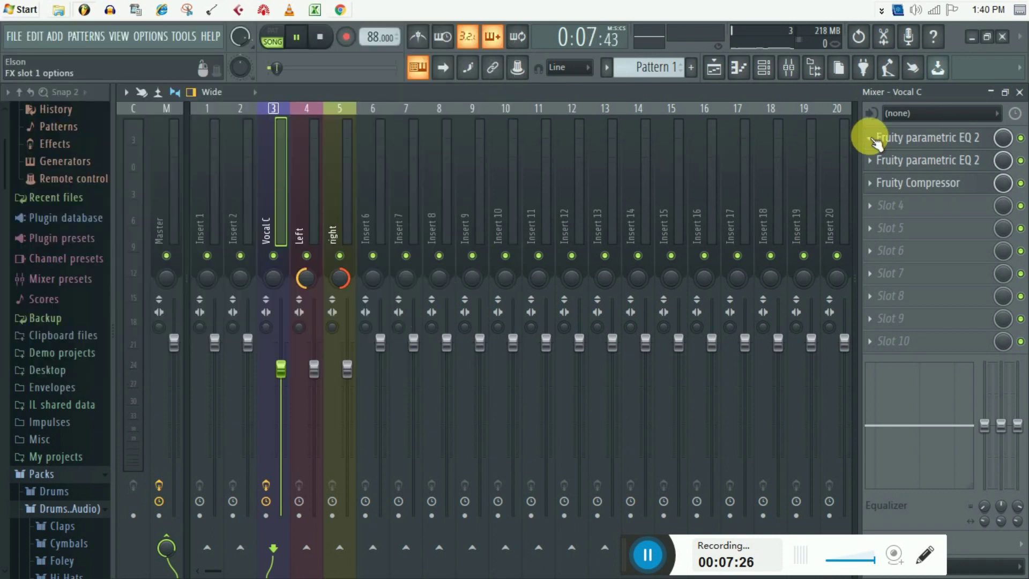
Save the settings of the slot 1 equalizer on Vocal C as a preset named demu.
{"action": "left_click", "coordinate": [872, 140]}
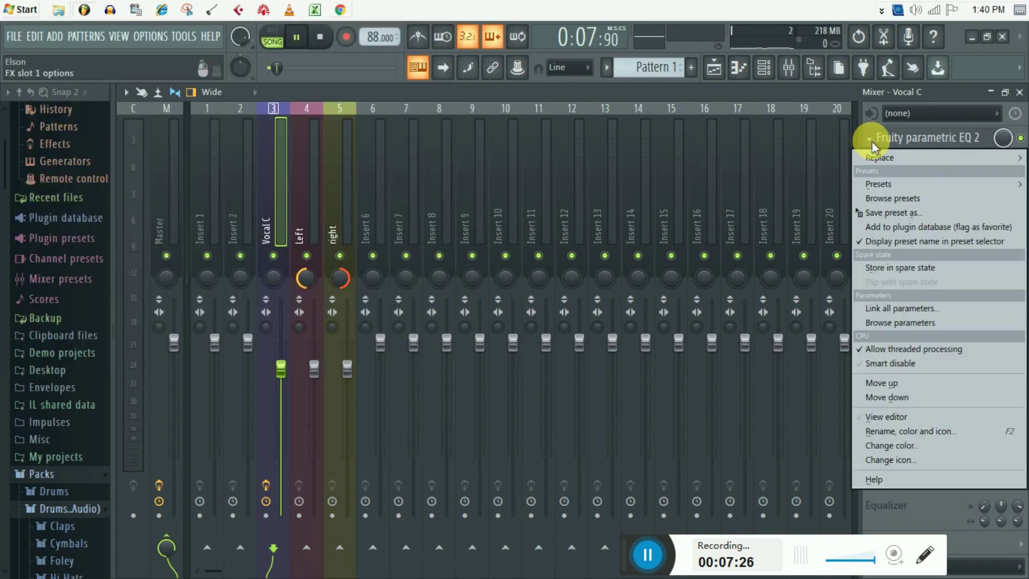
{"action": "left_click", "coordinate": [874, 198]}
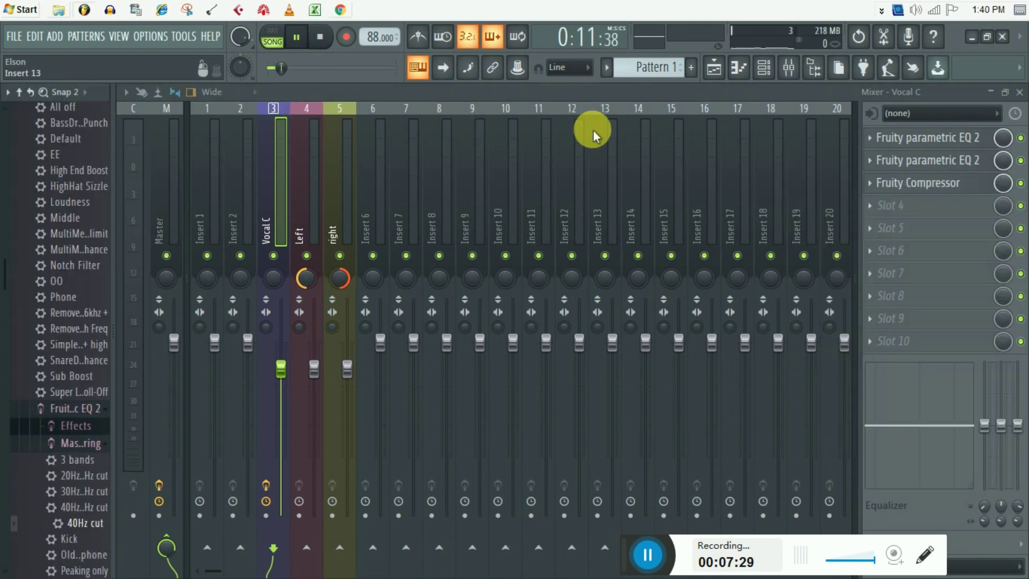
{"action": "left_click", "coordinate": [874, 142]}
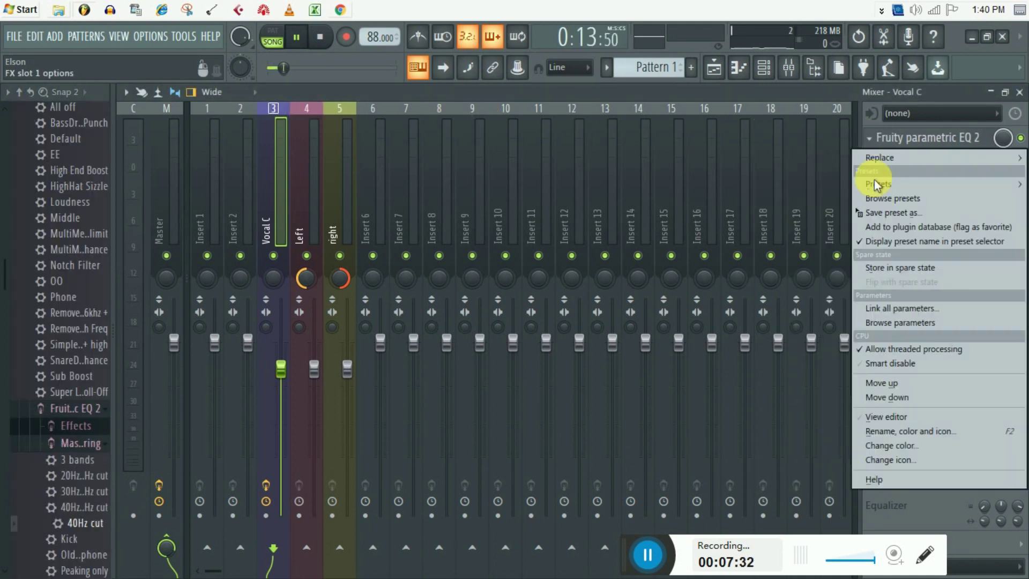
{"action": "left_click", "coordinate": [879, 220]}
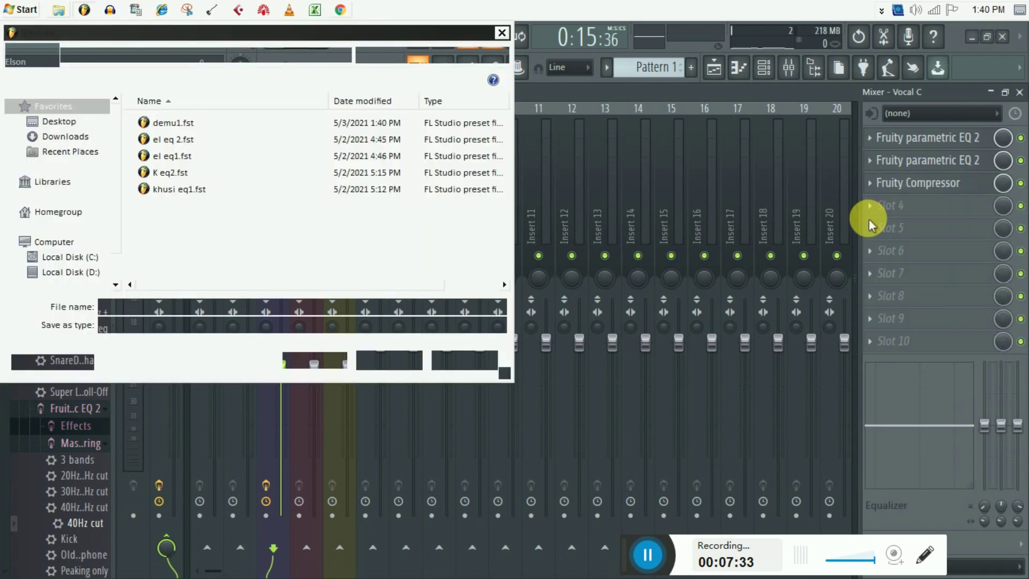
{"action": "type", "text": "demu"}
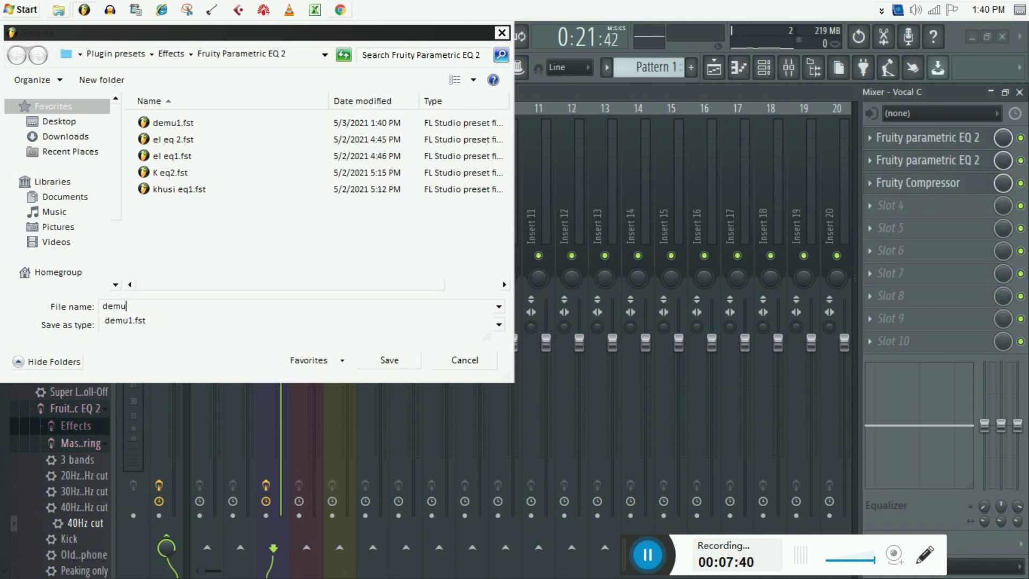
{"action": "left_click", "coordinate": [390, 364]}
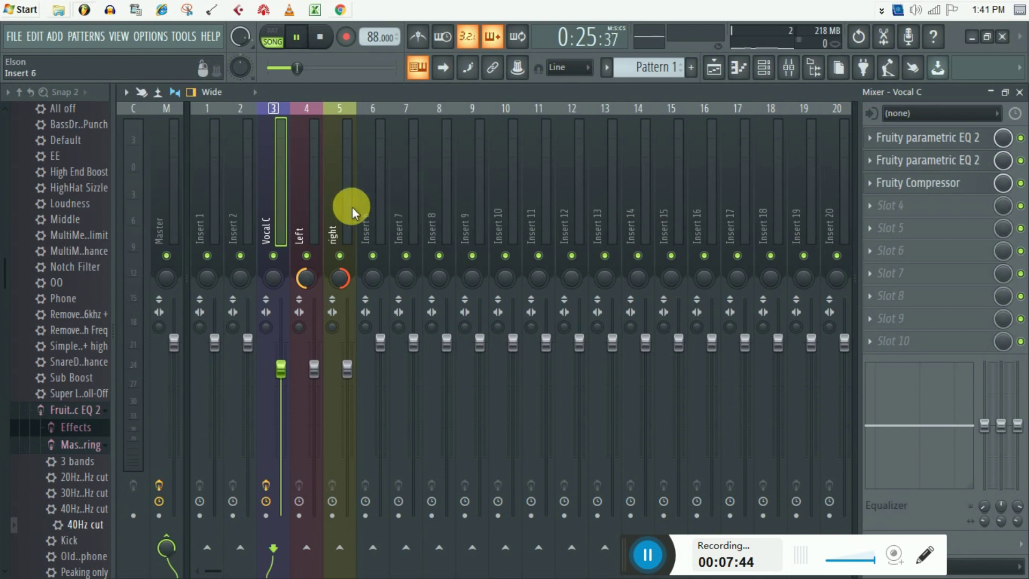
Stop playback and load Fruity Parametric EQ 2 into slot 1 of the Left track.
{"action": "left_click", "coordinate": [306, 201]}
{"action": "key", "text": "space"}
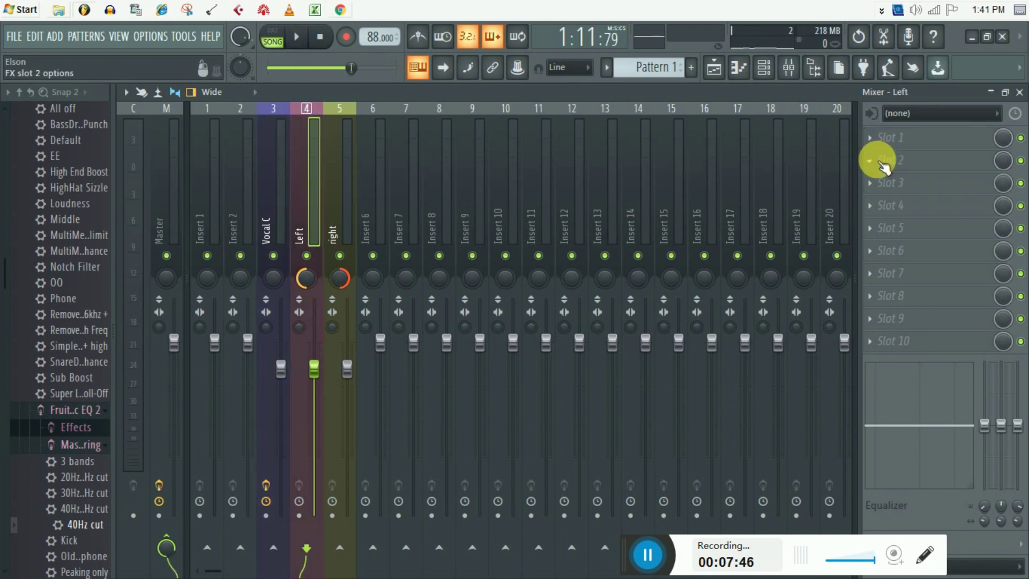
{"action": "left_click", "coordinate": [881, 138]}
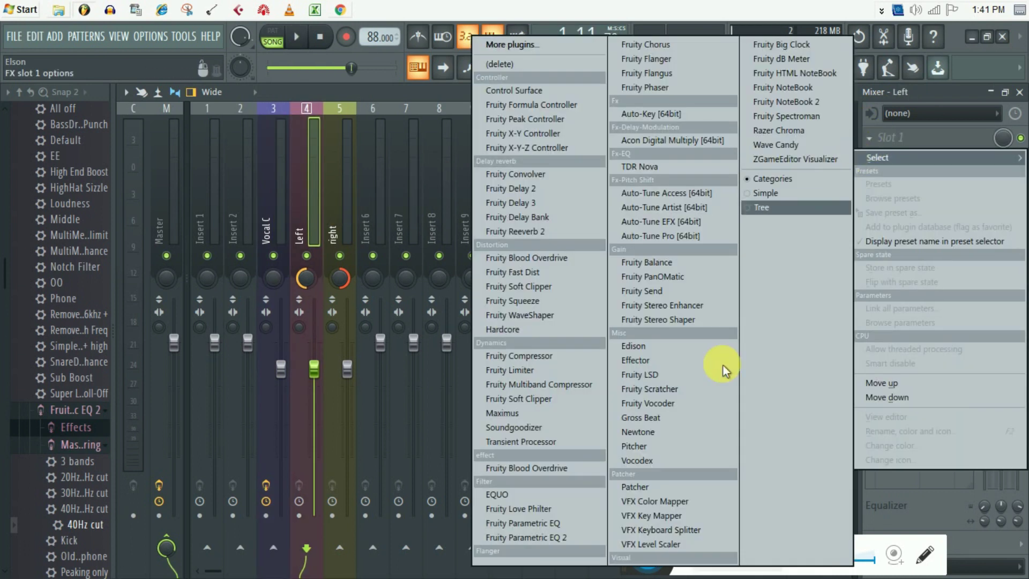
{"action": "left_click", "coordinate": [528, 538]}
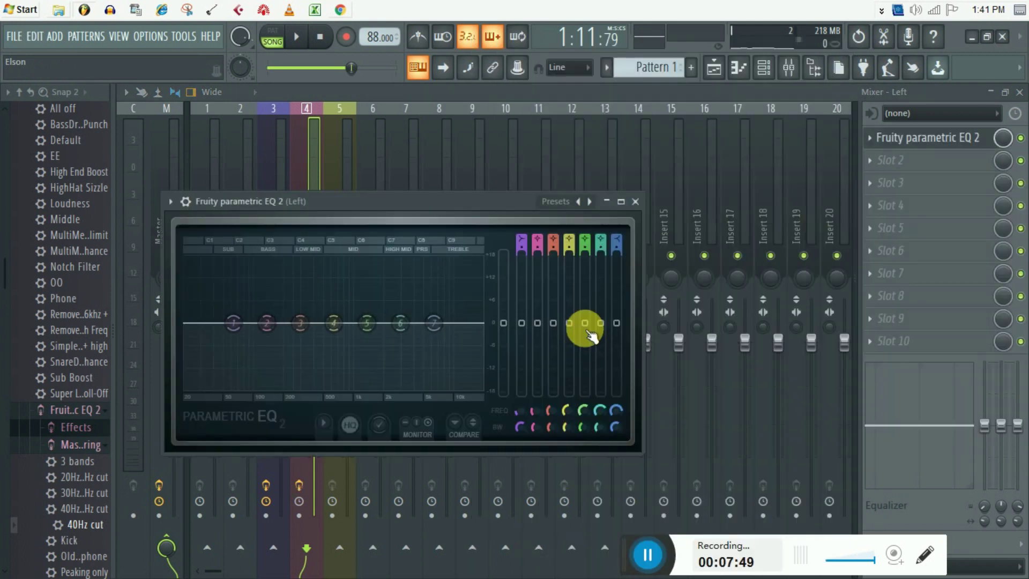
Apply the demu preset to the slot 1 equalizer on the Left track.
{"action": "left_click", "coordinate": [171, 202]}
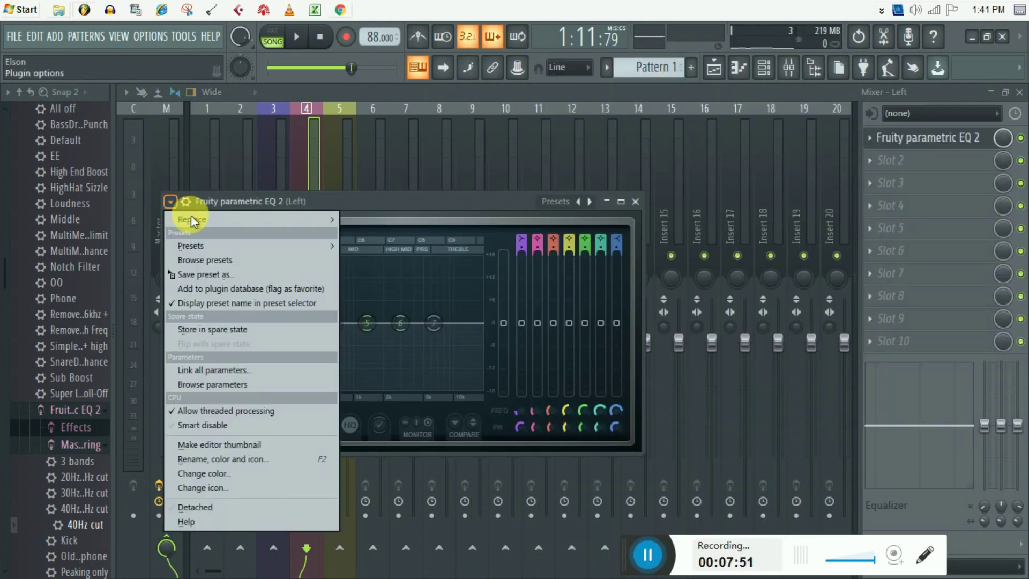
{"action": "mouse_move", "coordinate": [288, 245]}
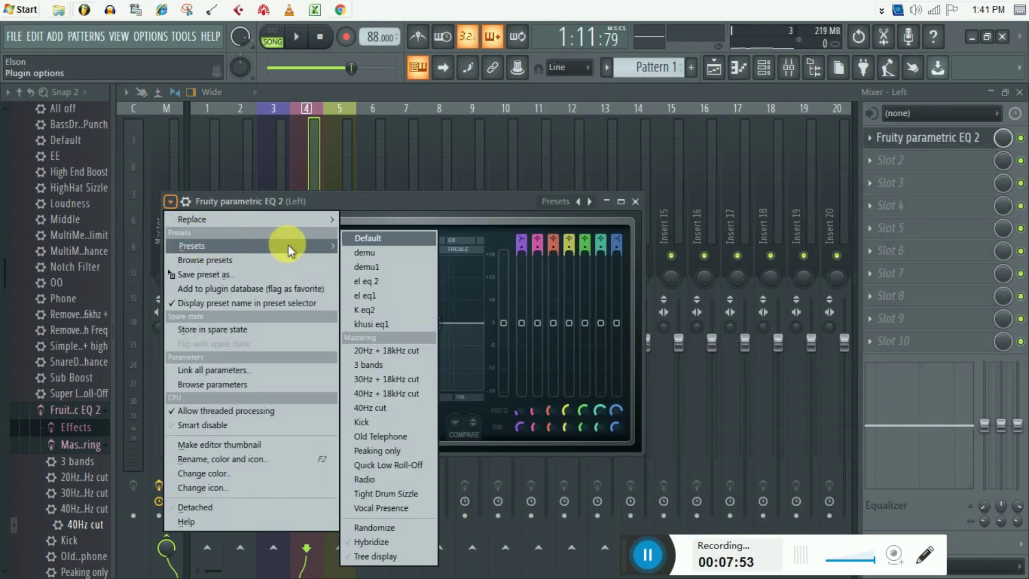
{"action": "left_click", "coordinate": [368, 252]}
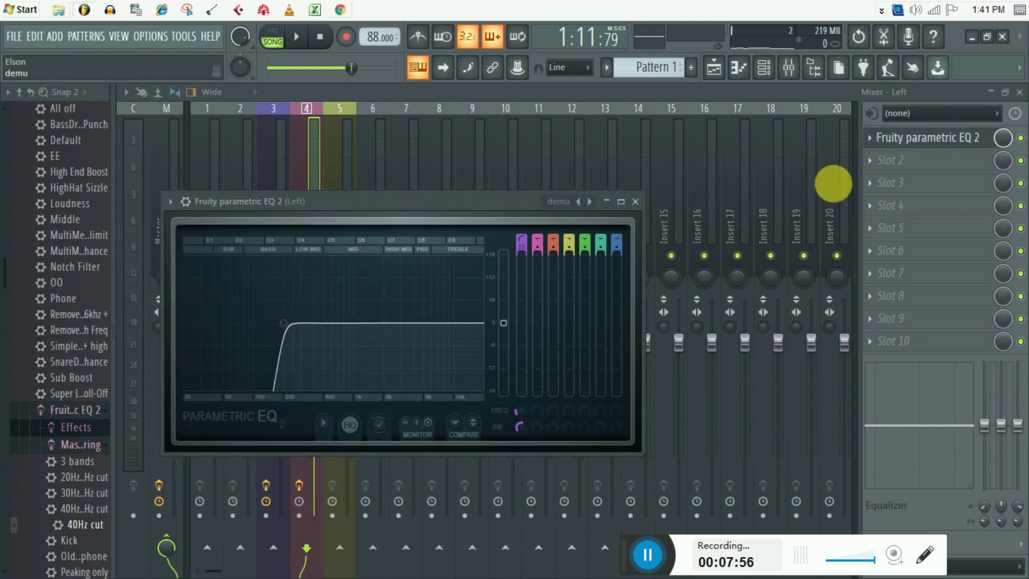
Load Fruity Parametric EQ 2 into slot 2 of the Left track with the demu1 preset, and close both equalizer windows.
{"action": "left_click", "coordinate": [879, 161]}
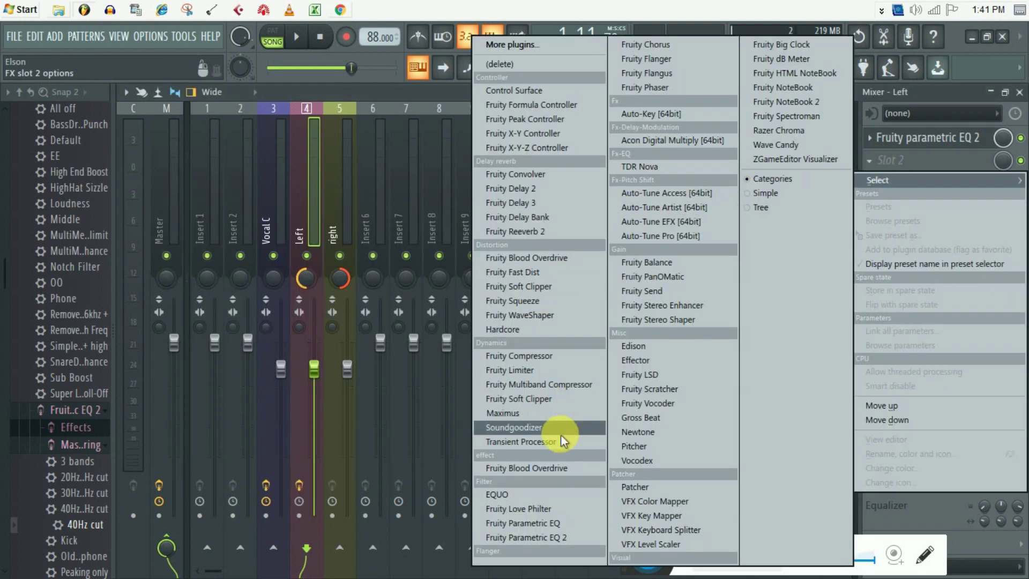
{"action": "left_click", "coordinate": [536, 538]}
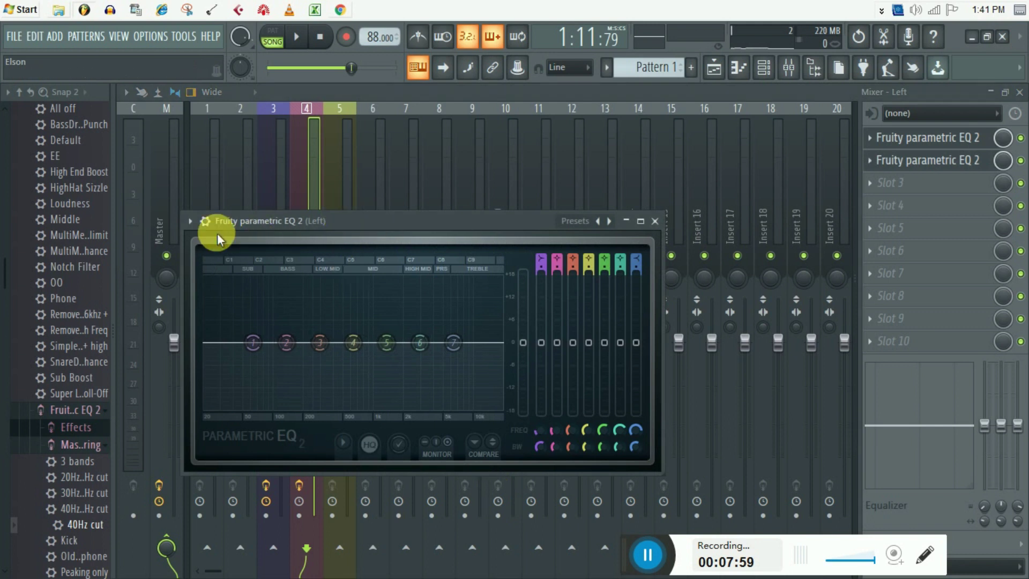
{"action": "left_click", "coordinate": [190, 221]}
{"action": "mouse_move", "coordinate": [260, 265]}
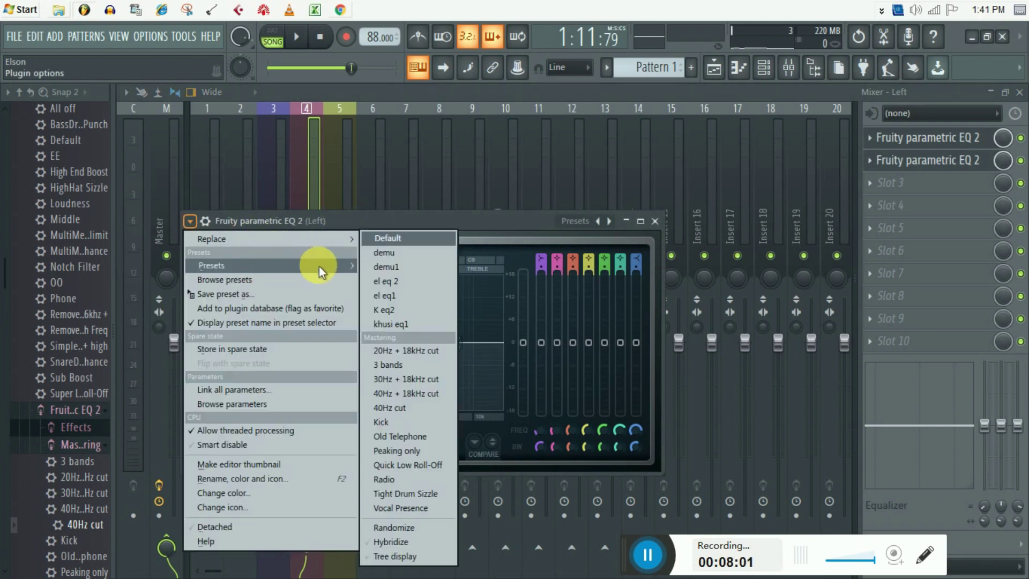
{"action": "left_click", "coordinate": [394, 266]}
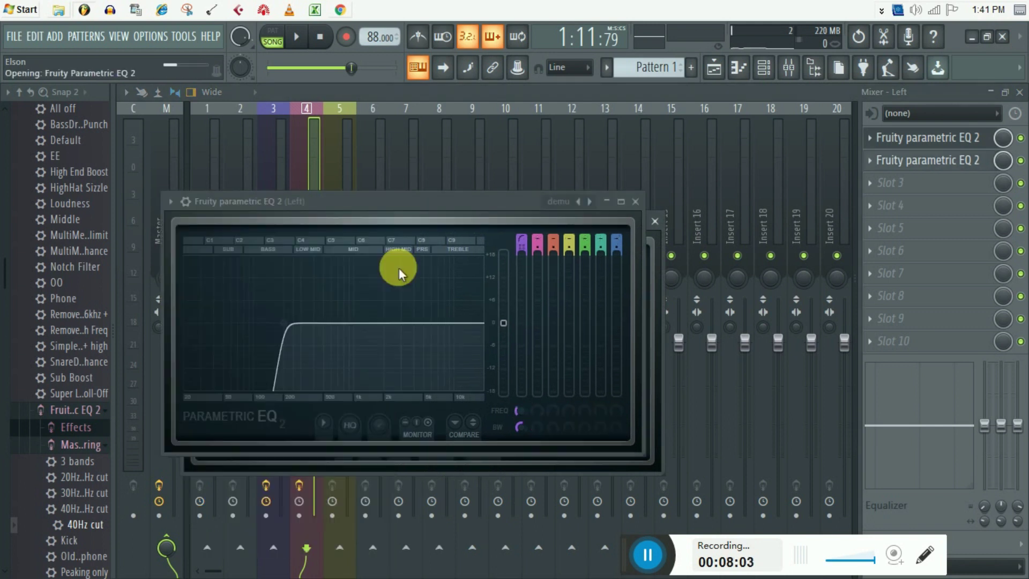
{"action": "left_click", "coordinate": [655, 221]}
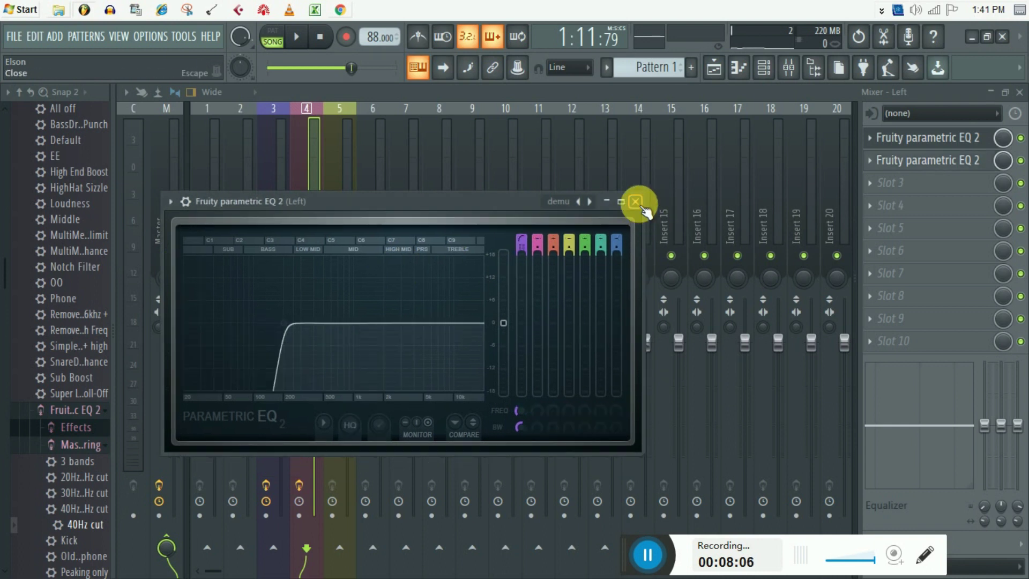
{"action": "left_click", "coordinate": [636, 202]}
Load Fruity Compressor into slot 3 of the Left track and apply the demo preset.
{"action": "left_click", "coordinate": [868, 183]}
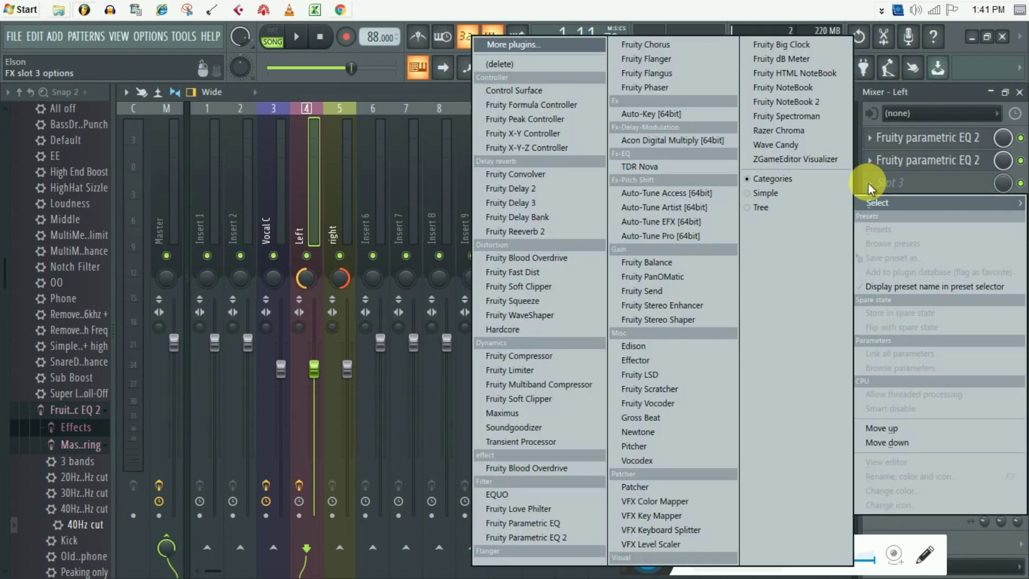
{"action": "left_click", "coordinate": [546, 356]}
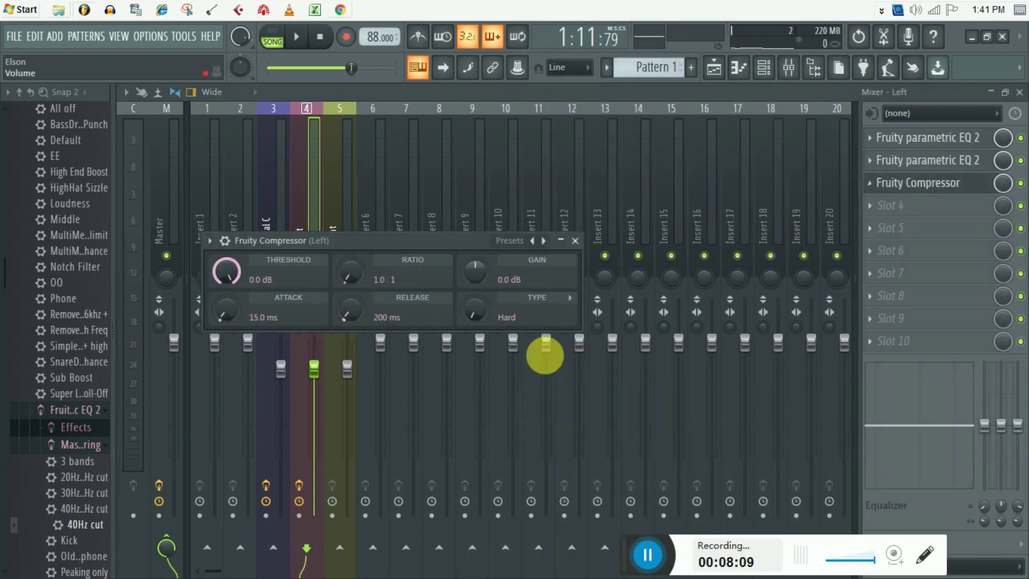
{"action": "left_click", "coordinate": [210, 241]}
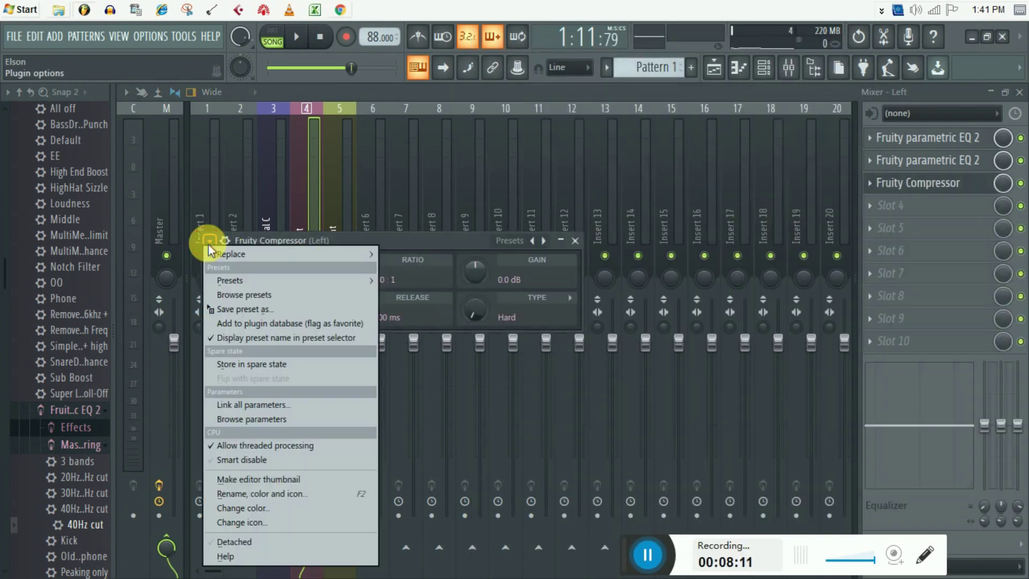
{"action": "mouse_move", "coordinate": [267, 280]}
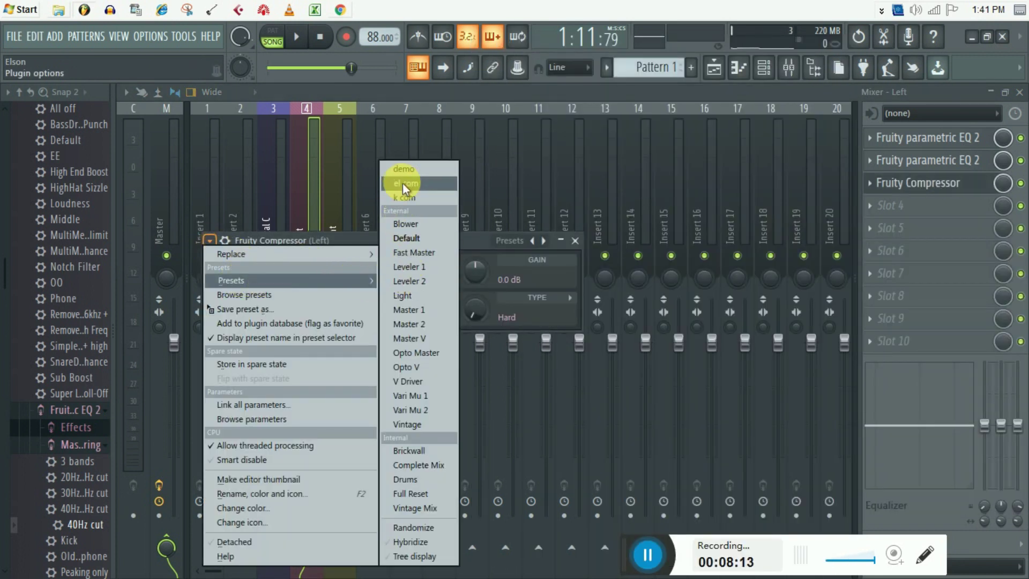
{"action": "left_click", "coordinate": [405, 168]}
{"action": "left_click", "coordinate": [575, 240]}
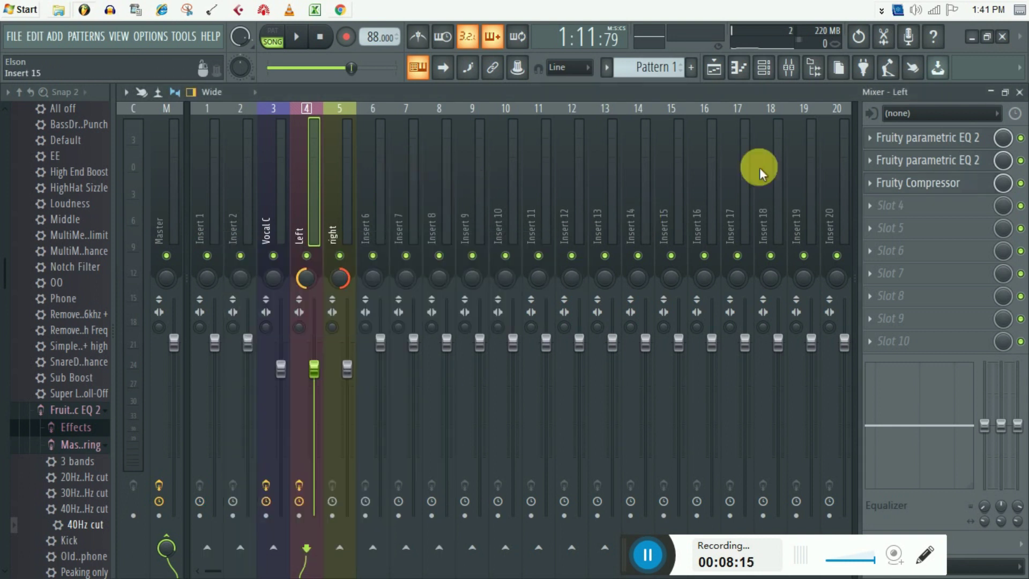
Load Fruity Parametric EQ 2 into slot 1 of the right track and apply the demu preset.
{"action": "left_click", "coordinate": [342, 227]}
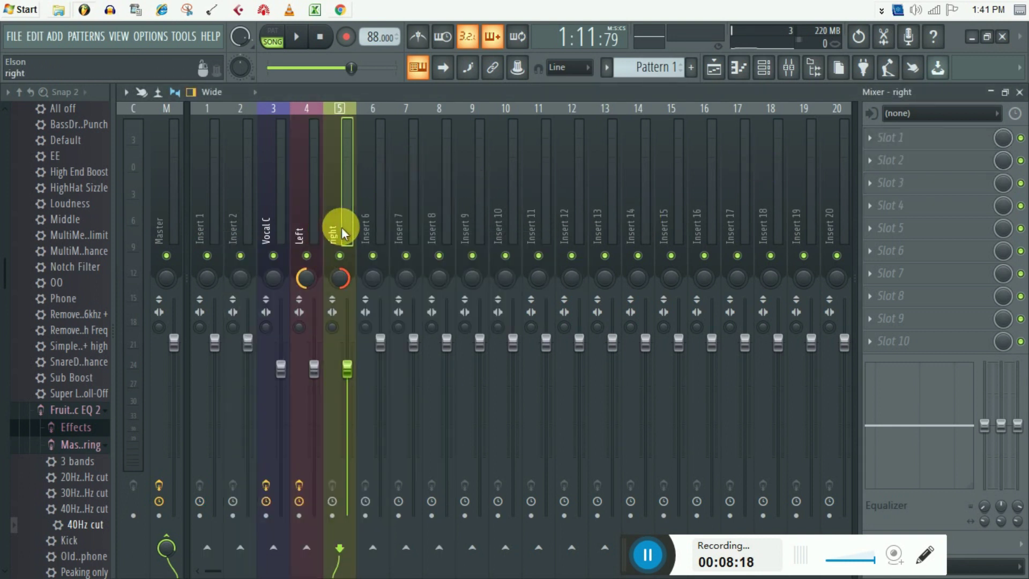
{"action": "left_click", "coordinate": [874, 138]}
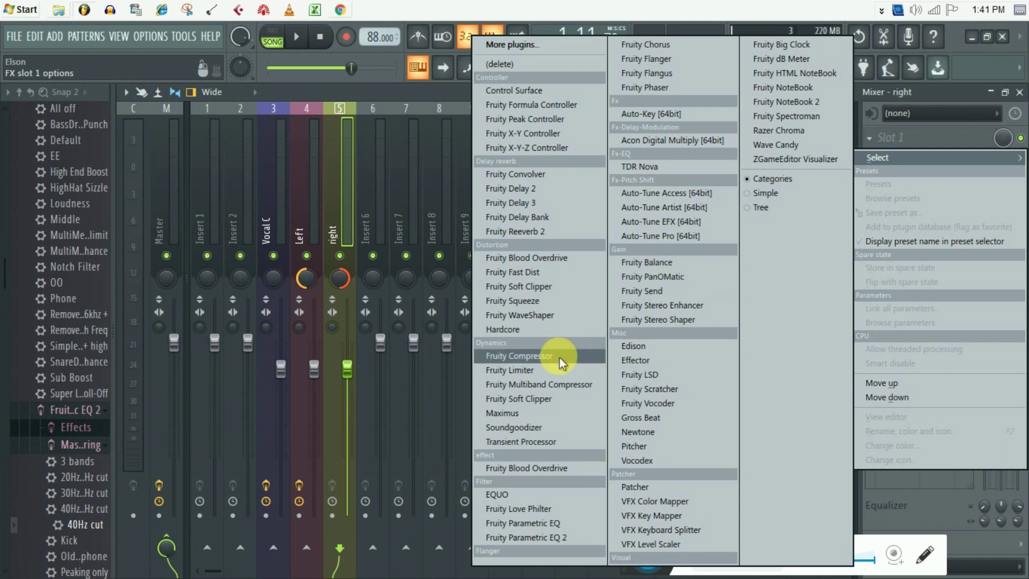
{"action": "left_click", "coordinate": [527, 537]}
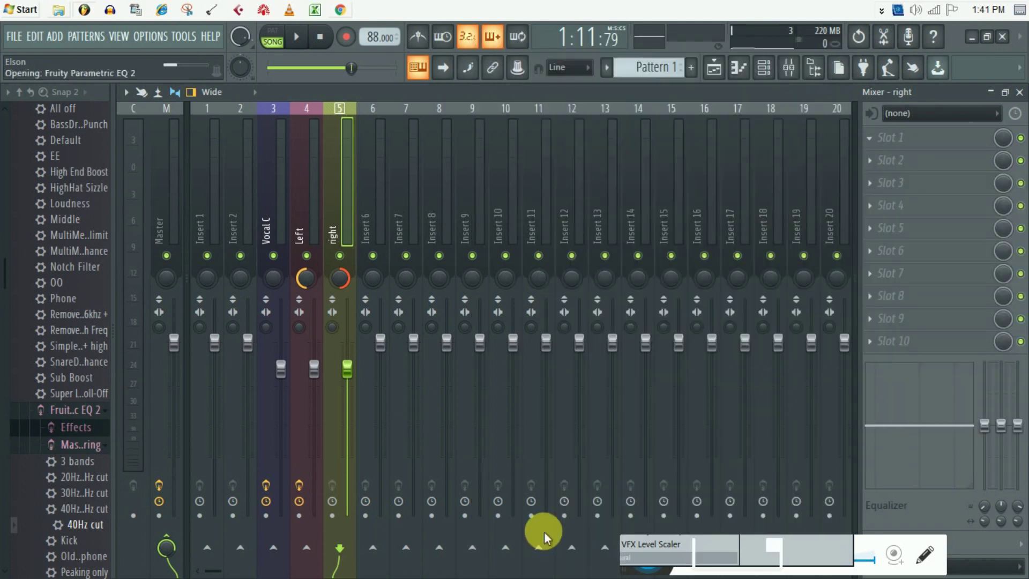
{"action": "left_click", "coordinate": [210, 241]}
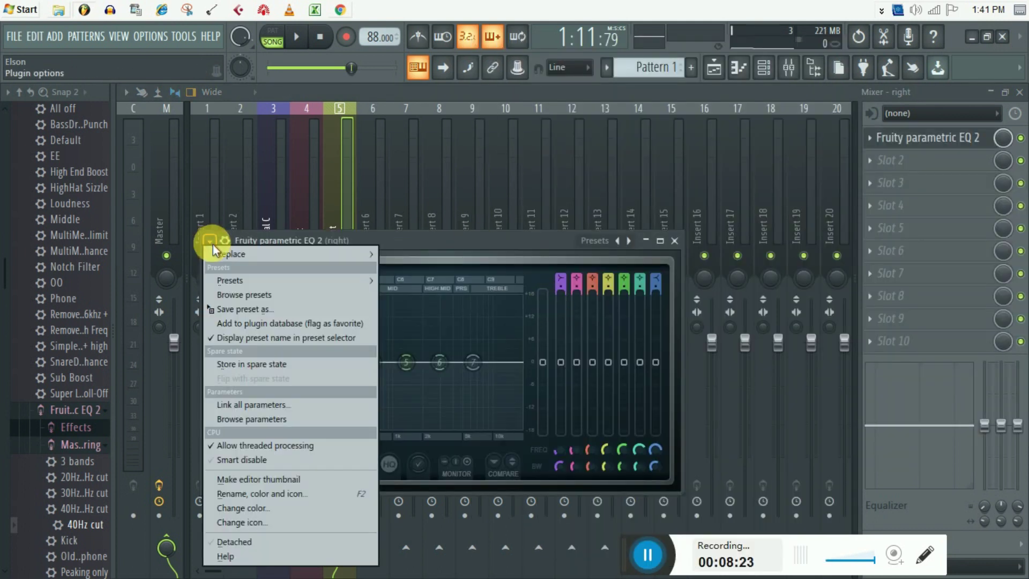
{"action": "mouse_move", "coordinate": [290, 280]}
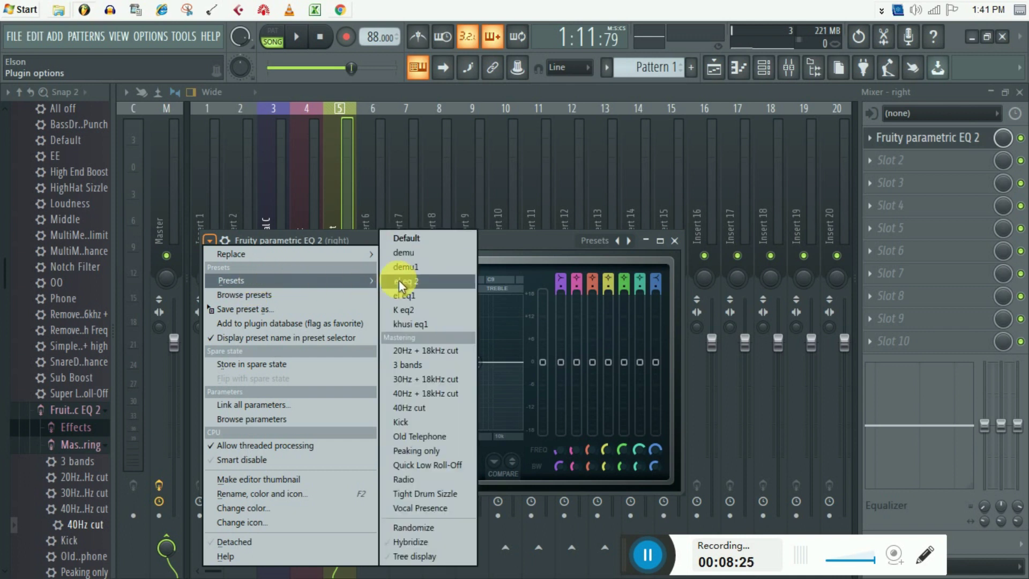
{"action": "left_click", "coordinate": [409, 252]}
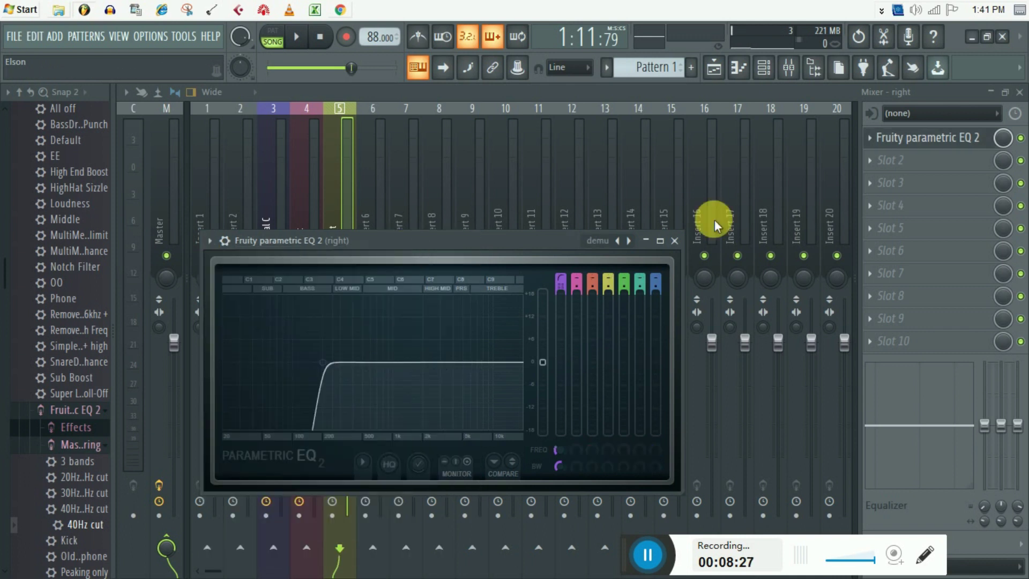
{"action": "left_click", "coordinate": [675, 241]}
Load a second Fruity Parametric EQ 2 into slot 2 of the right track and apply the demu1 preset.
{"action": "left_click", "coordinate": [886, 160]}
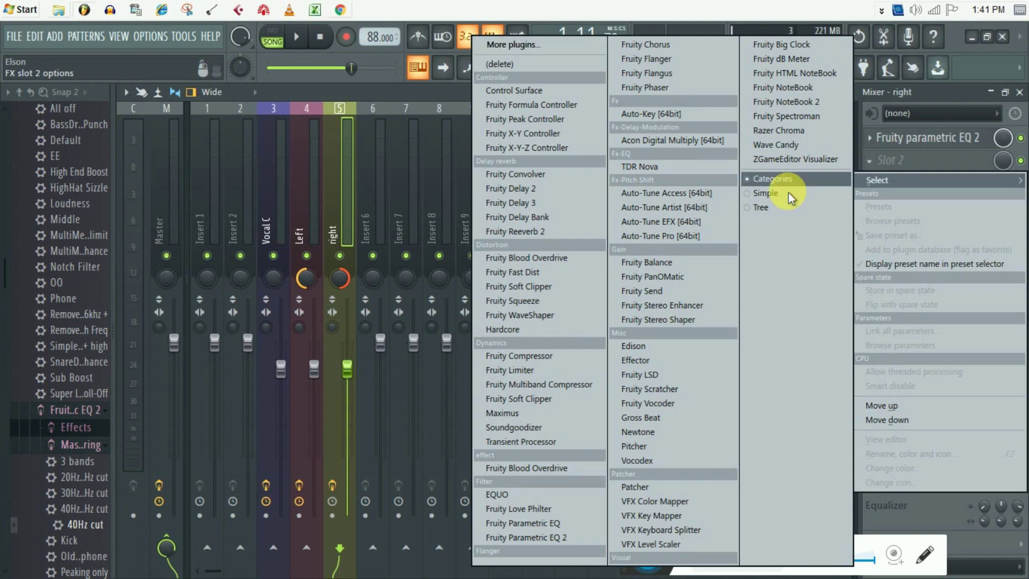
{"action": "left_click", "coordinate": [559, 538]}
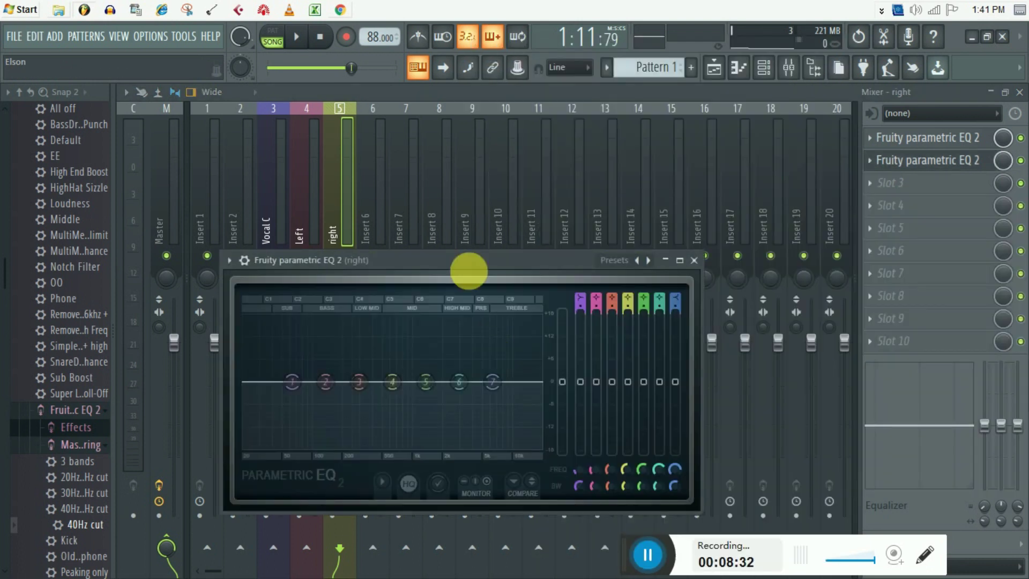
{"action": "left_click", "coordinate": [244, 260]}
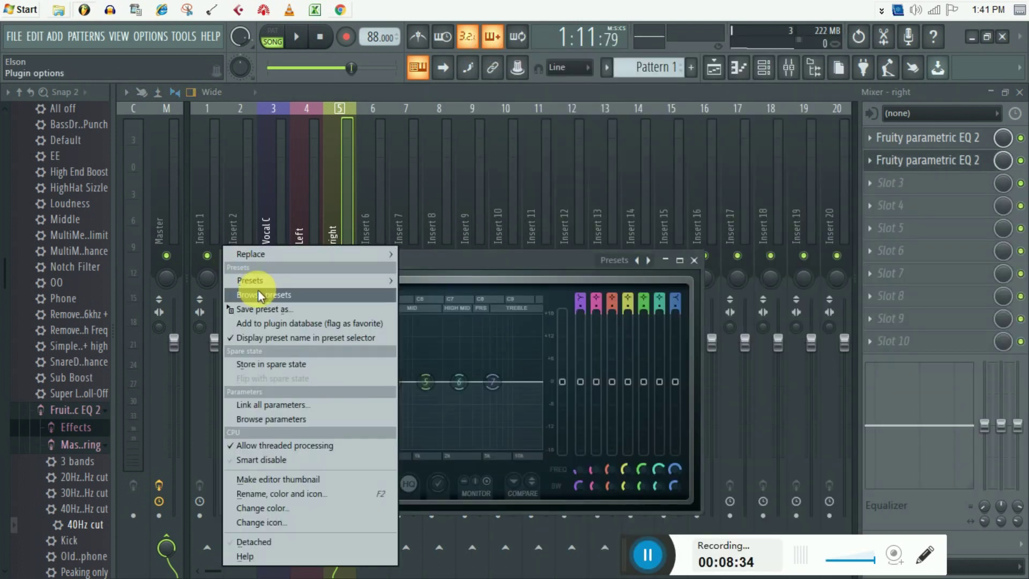
{"action": "mouse_move", "coordinate": [285, 282]}
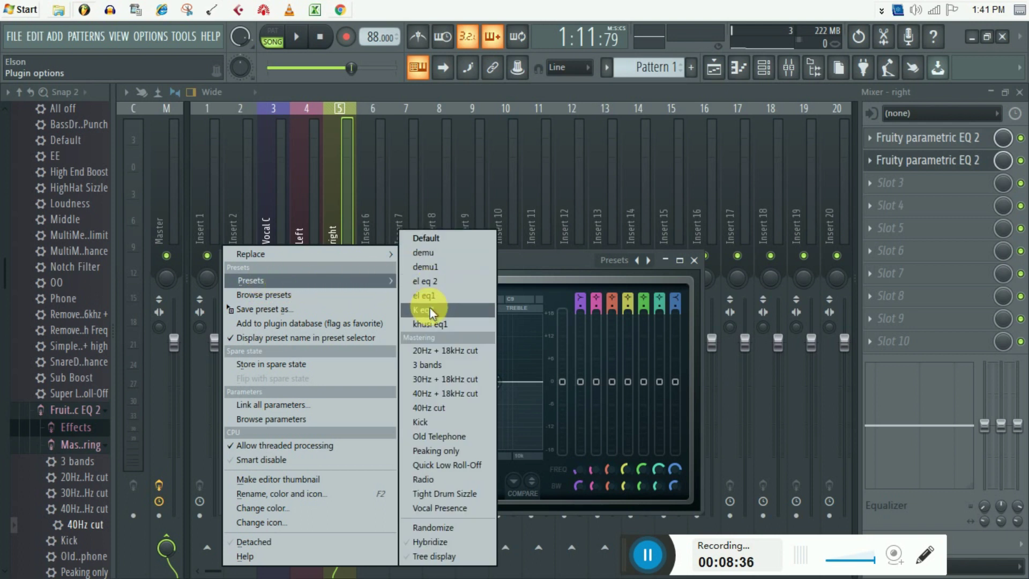
{"action": "left_click", "coordinate": [429, 267]}
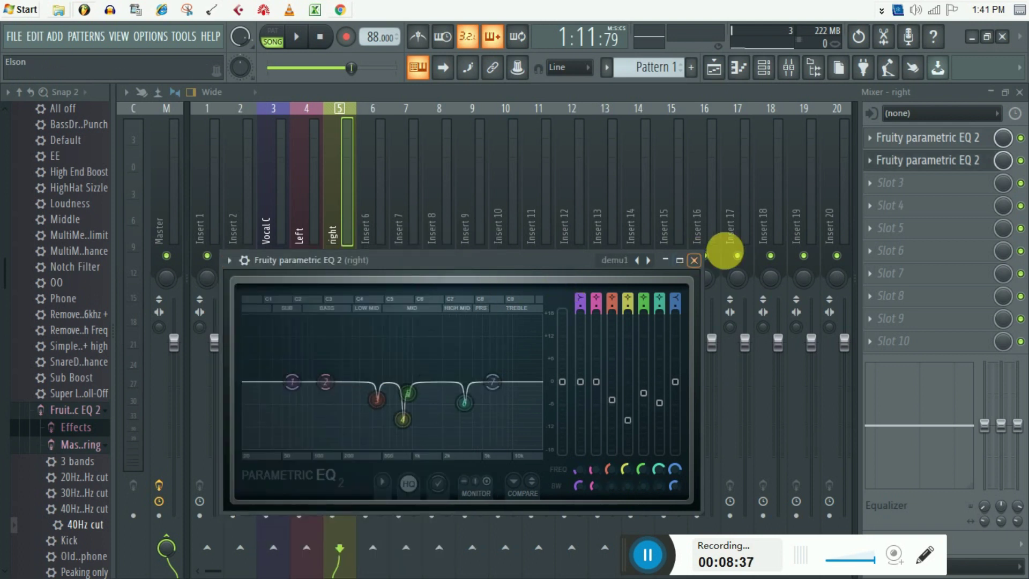
{"action": "left_click", "coordinate": [695, 260]}
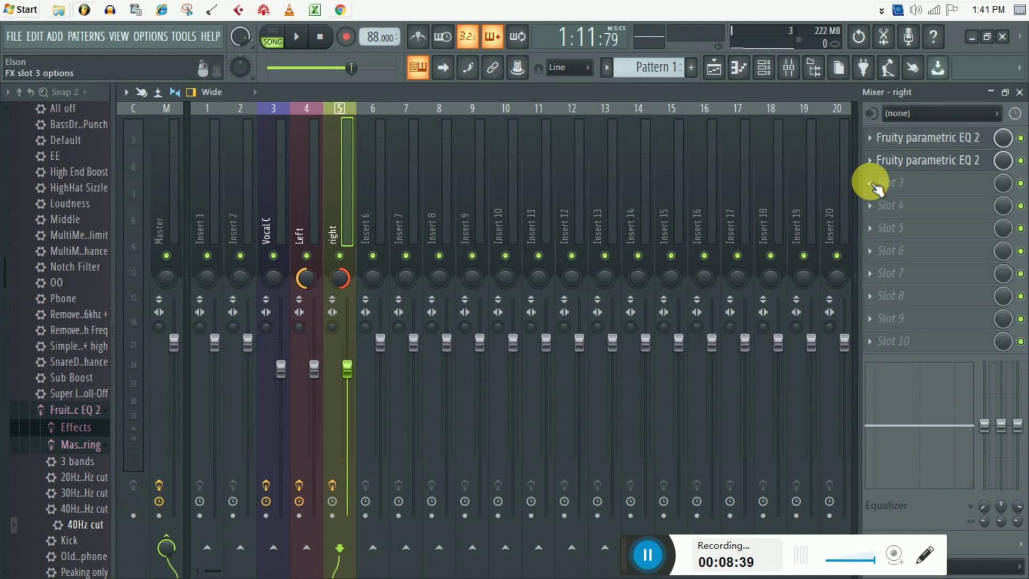
Load Fruity Compressor into slot 3 of the right track and apply the demo preset.
{"action": "left_click", "coordinate": [879, 184]}
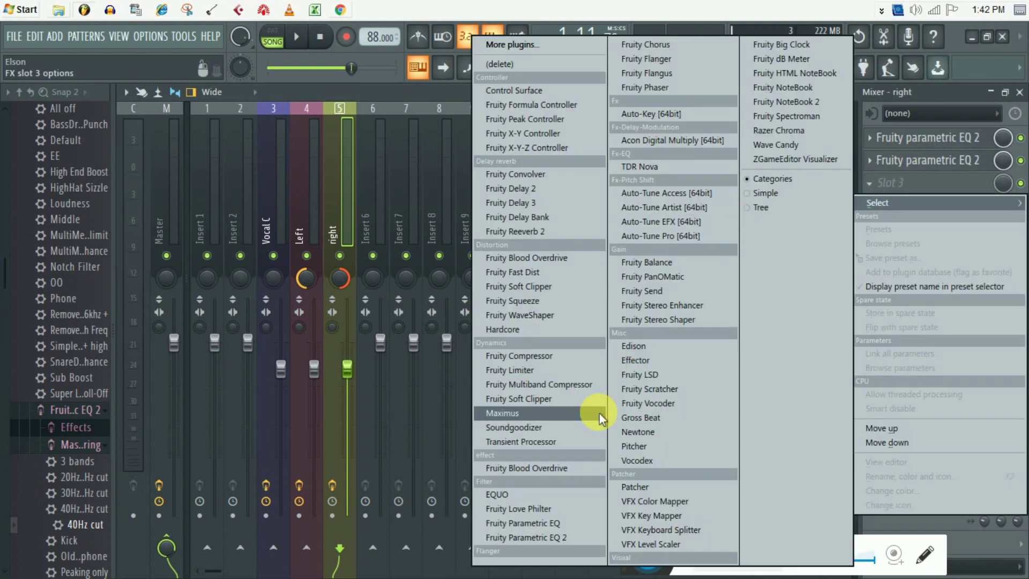
{"action": "left_click", "coordinate": [540, 357]}
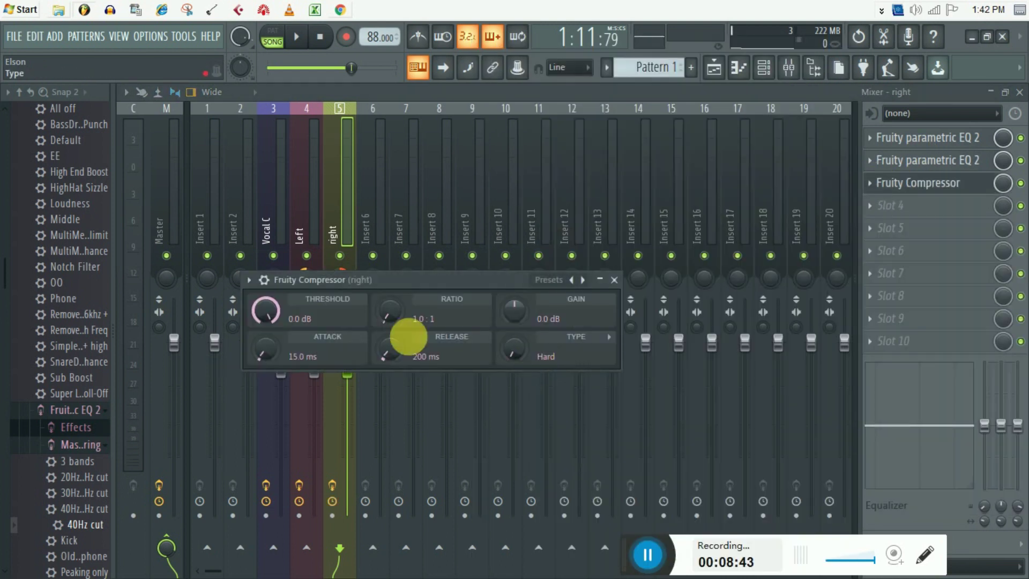
{"action": "left_click", "coordinate": [248, 280]}
{"action": "mouse_move", "coordinate": [288, 285]}
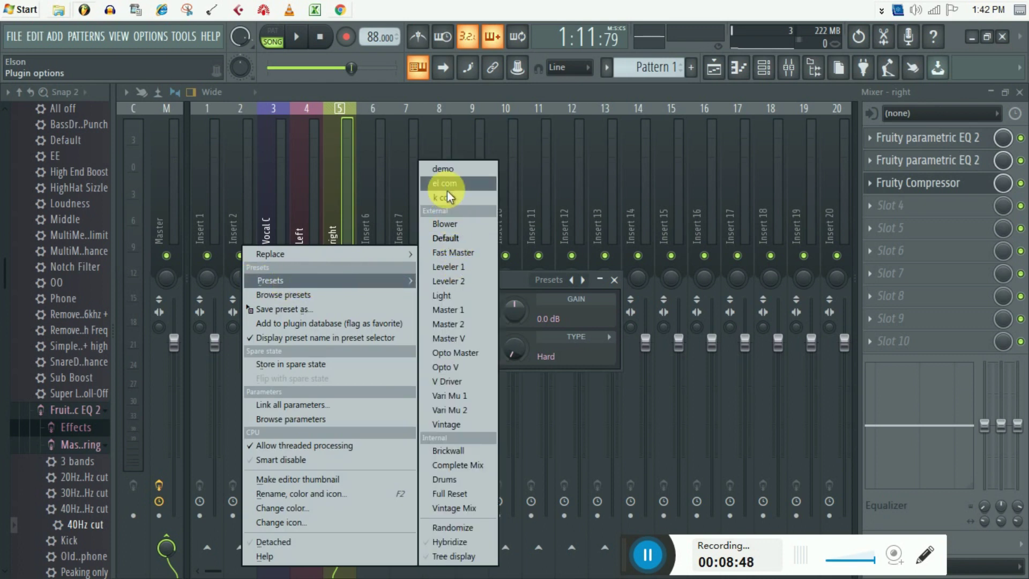
{"action": "left_click", "coordinate": [446, 169]}
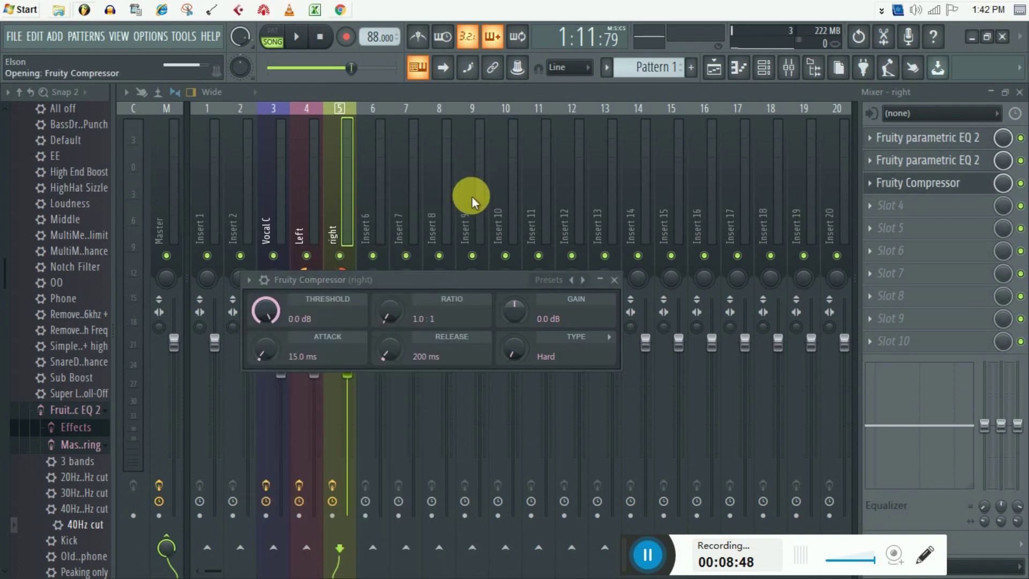
{"action": "left_click", "coordinate": [614, 280]}
Start playback and lower the right, Left and Vocal C faders to matching levels, with Left at about -5.0 dB.
{"action": "key", "text": "space"}
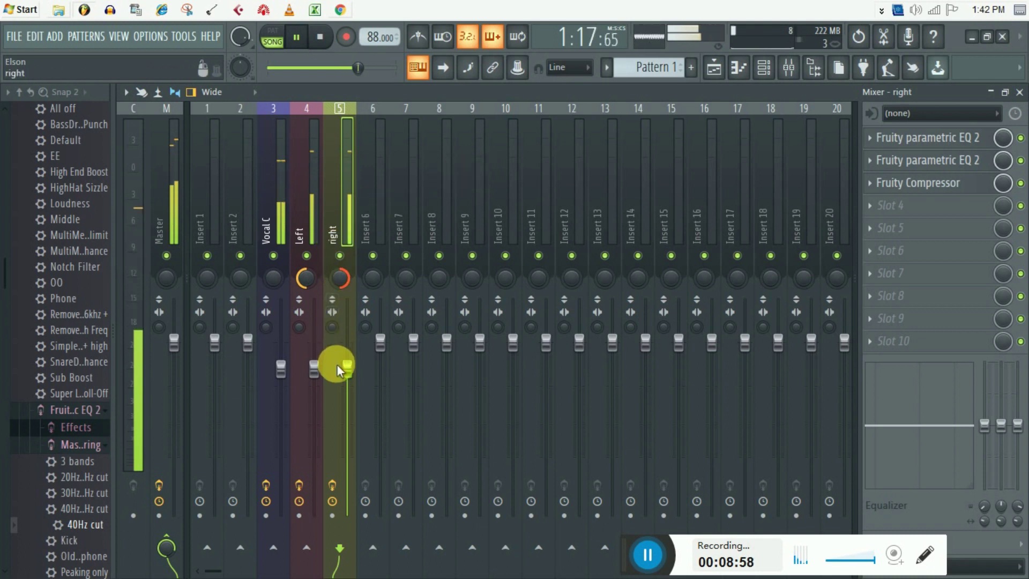
{"action": "left_click_drag", "start_coordinate": [348, 369], "coordinate": [314, 377]}
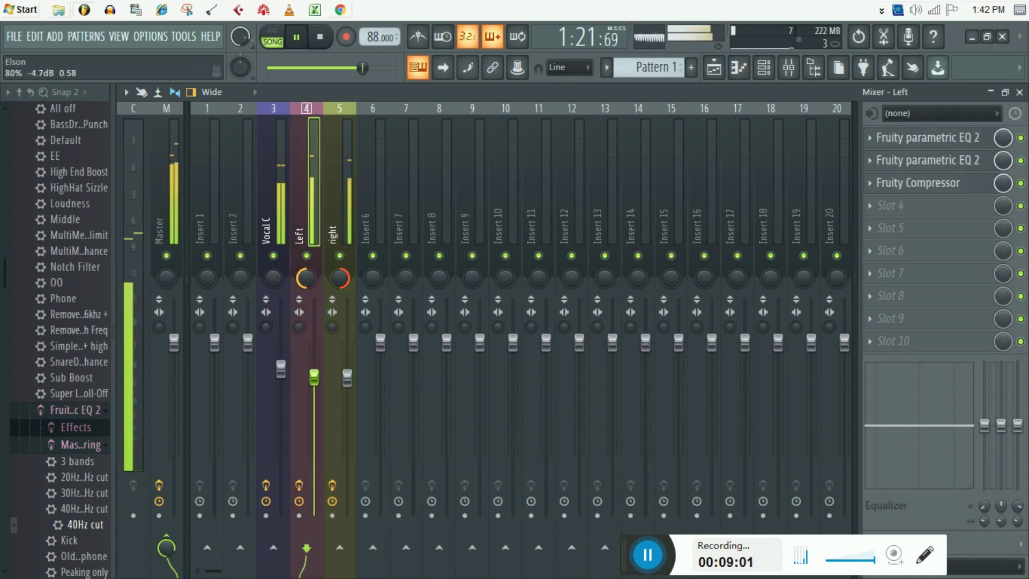
{"action": "left_click", "coordinate": [316, 380]}
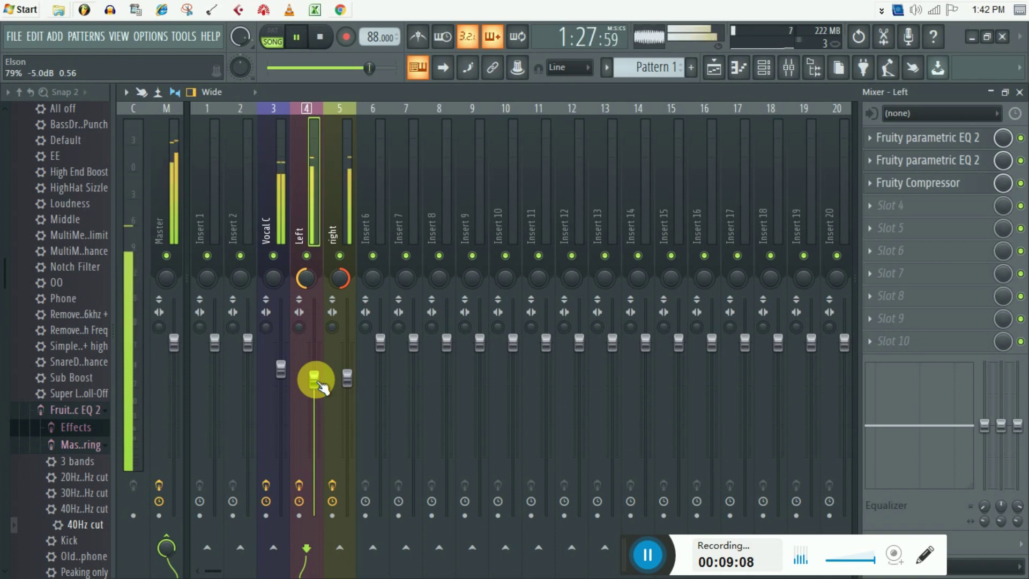
{"action": "left_click_drag", "start_coordinate": [280, 369], "coordinate": [280, 382]}
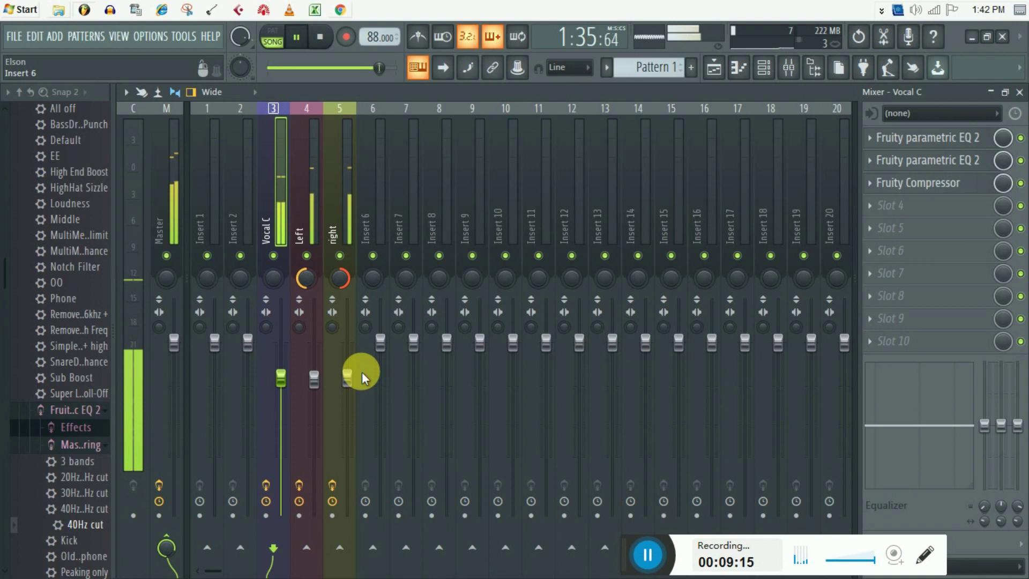
Rename mixer track Insert 6 as Reverb and give it a teal green color.
{"action": "left_click", "coordinate": [368, 228]}
{"action": "right_click", "coordinate": [369, 236]}
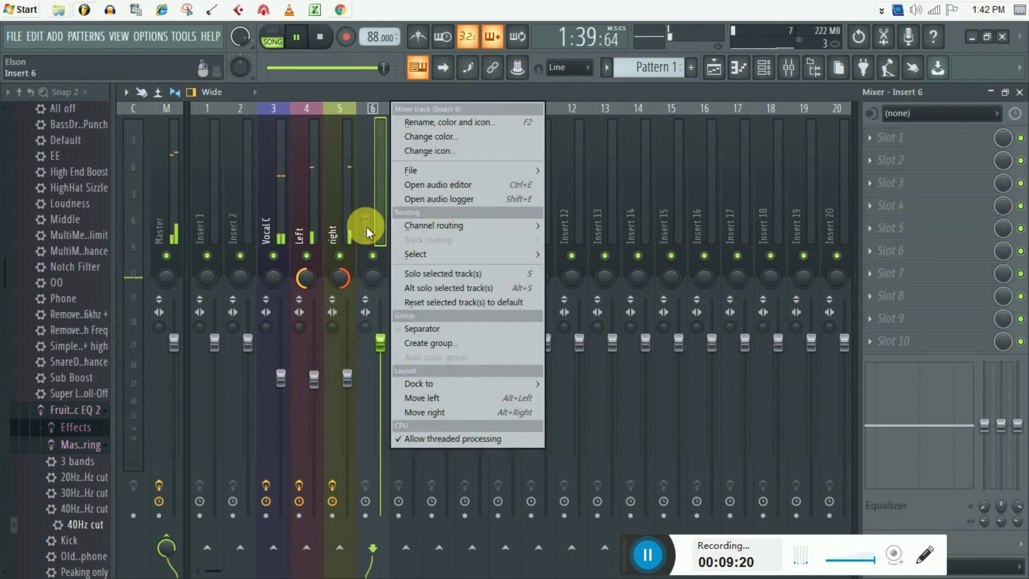
{"action": "left_click", "coordinate": [437, 120]}
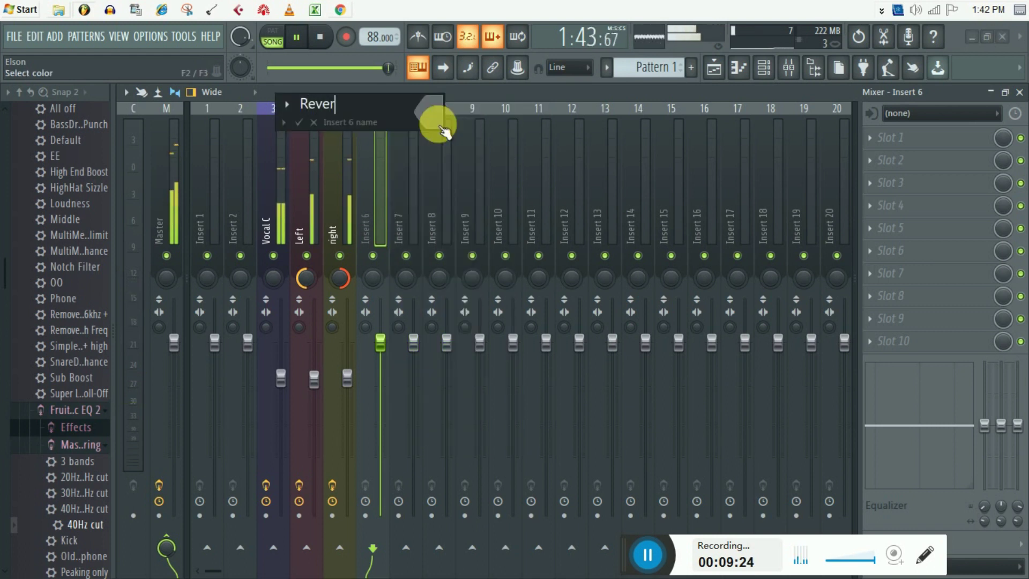
{"action": "left_click", "coordinate": [438, 124]}
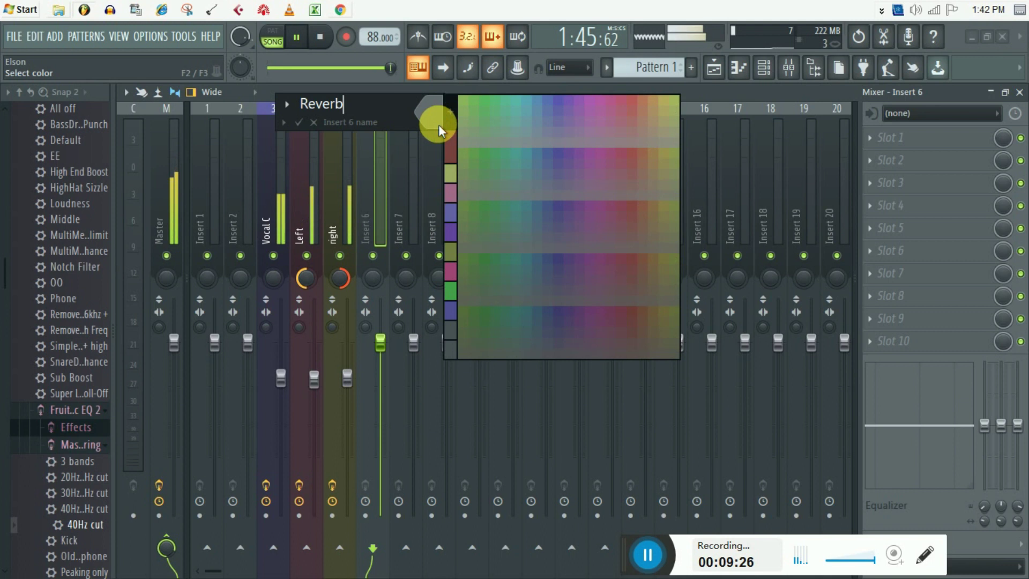
{"action": "left_click", "coordinate": [510, 102]}
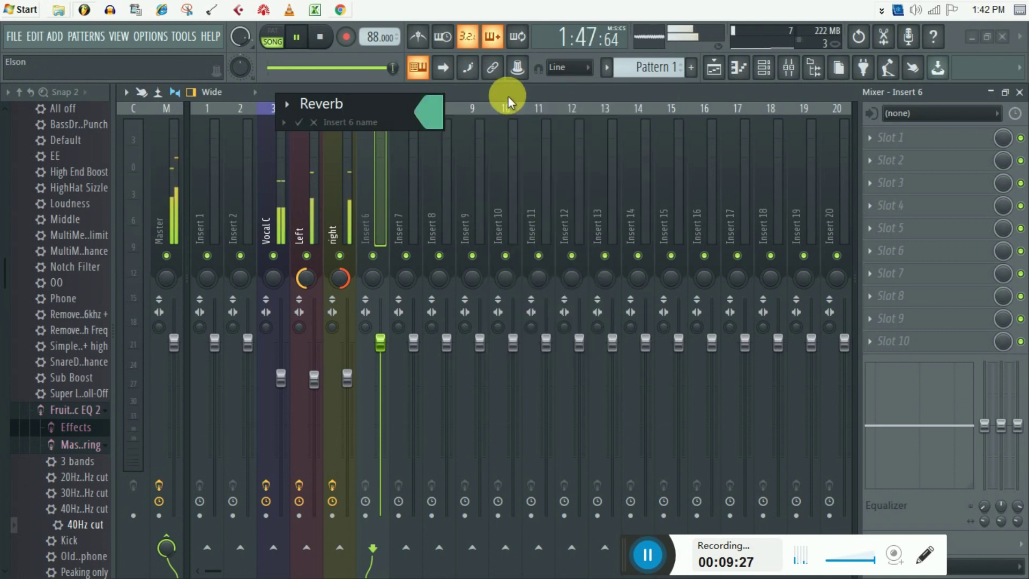
{"action": "key", "text": "Return"}
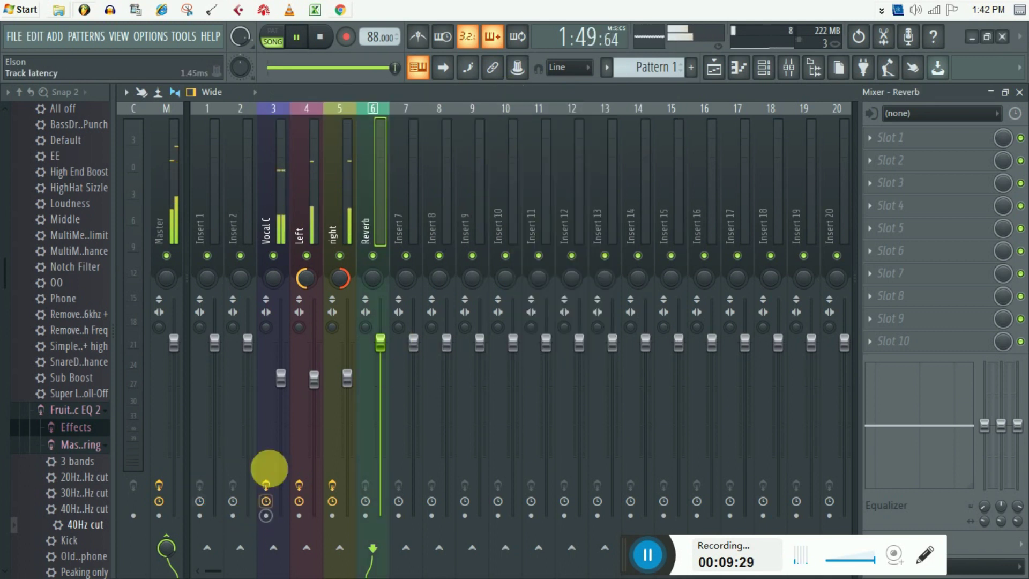
Route the Vocal C track to the Reverb track as a send.
{"action": "left_click", "coordinate": [274, 547]}
{"action": "left_click", "coordinate": [274, 547]}
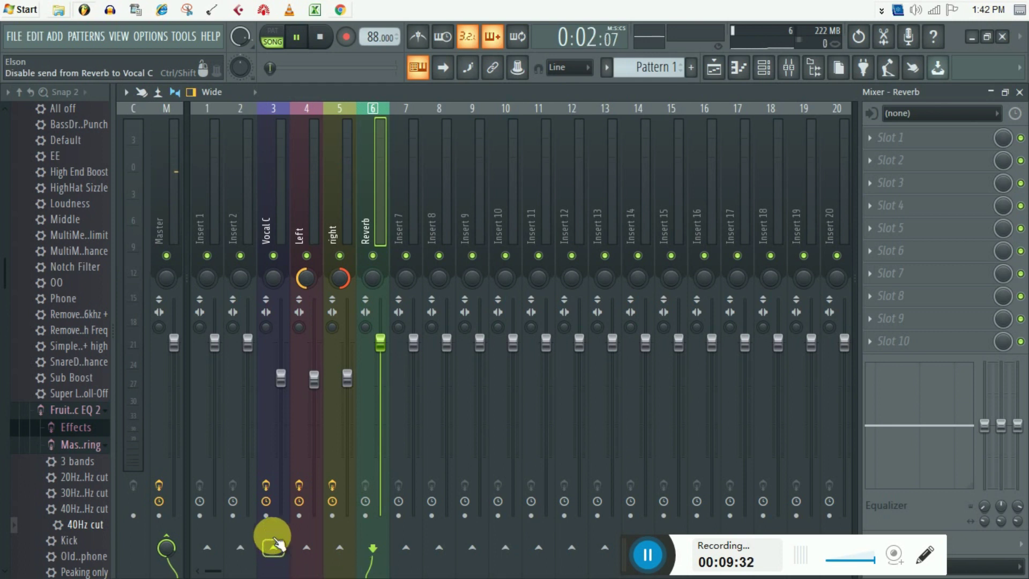
{"action": "left_click", "coordinate": [272, 245]}
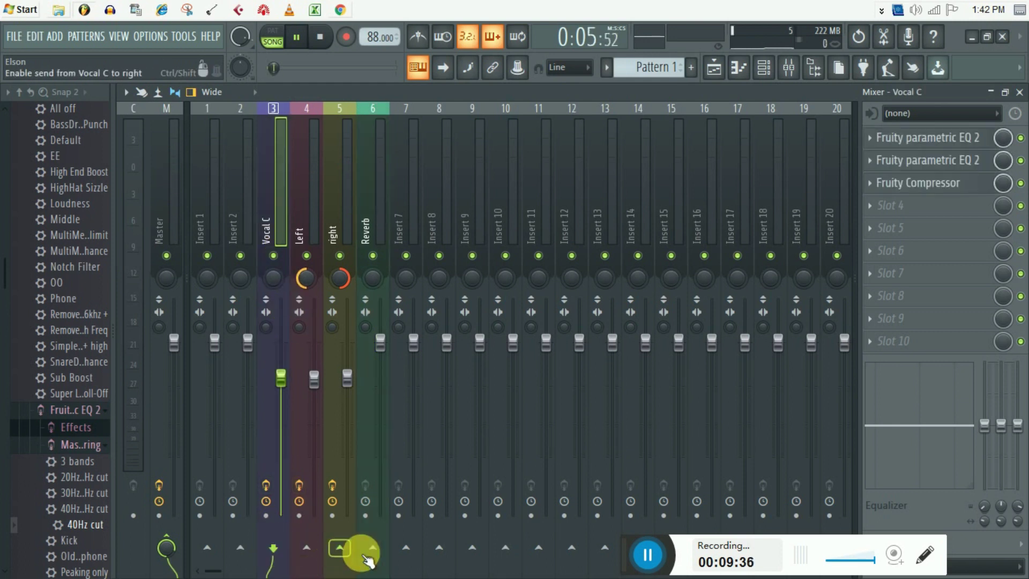
{"action": "left_click", "coordinate": [375, 548]}
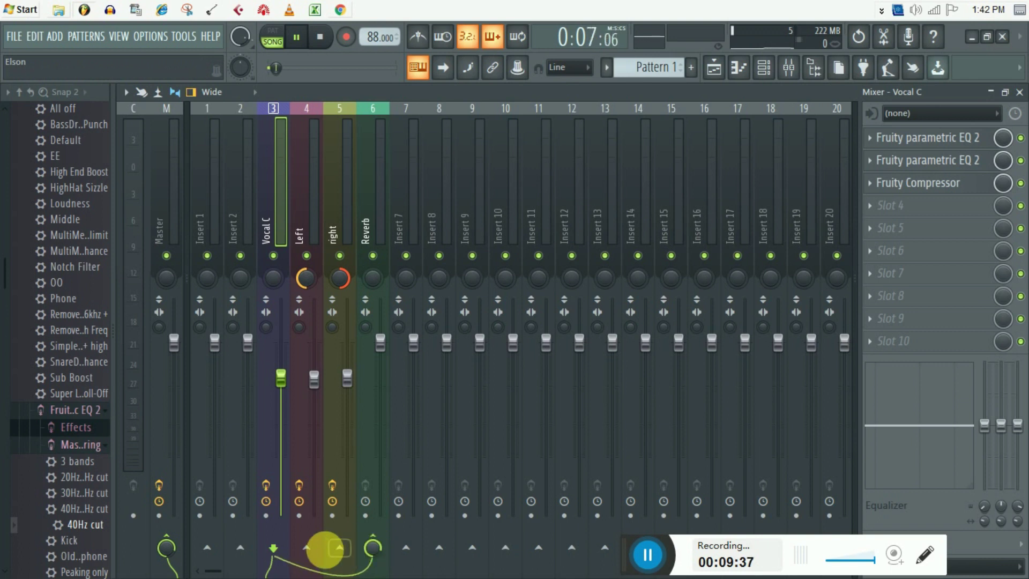
{"action": "left_click", "coordinate": [309, 538]}
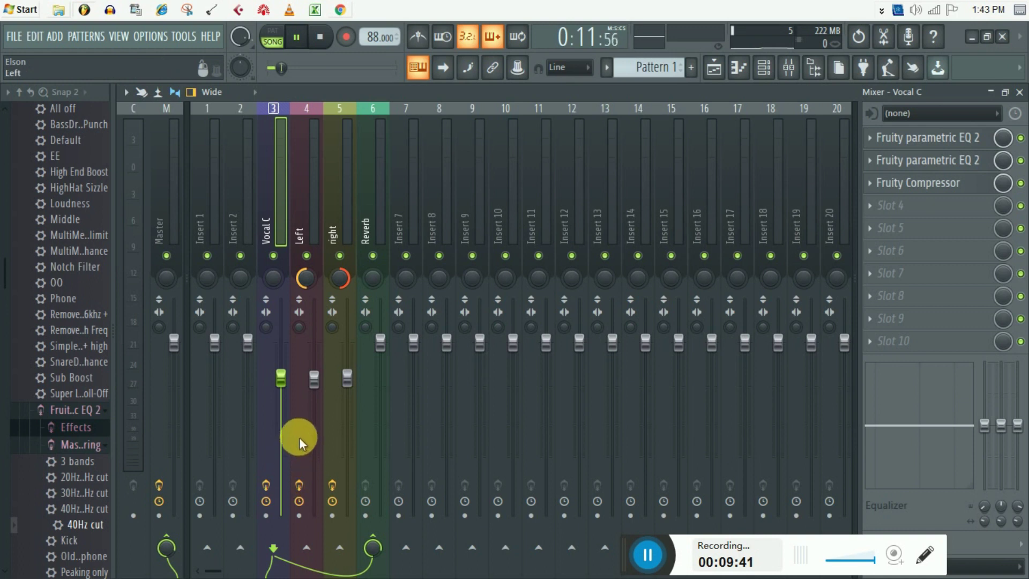
Send the Left and right tracks to Reverb at about 53% and 63%, and set the Vocal C fader to about -5.1 dB.
{"action": "left_click", "coordinate": [301, 209]}
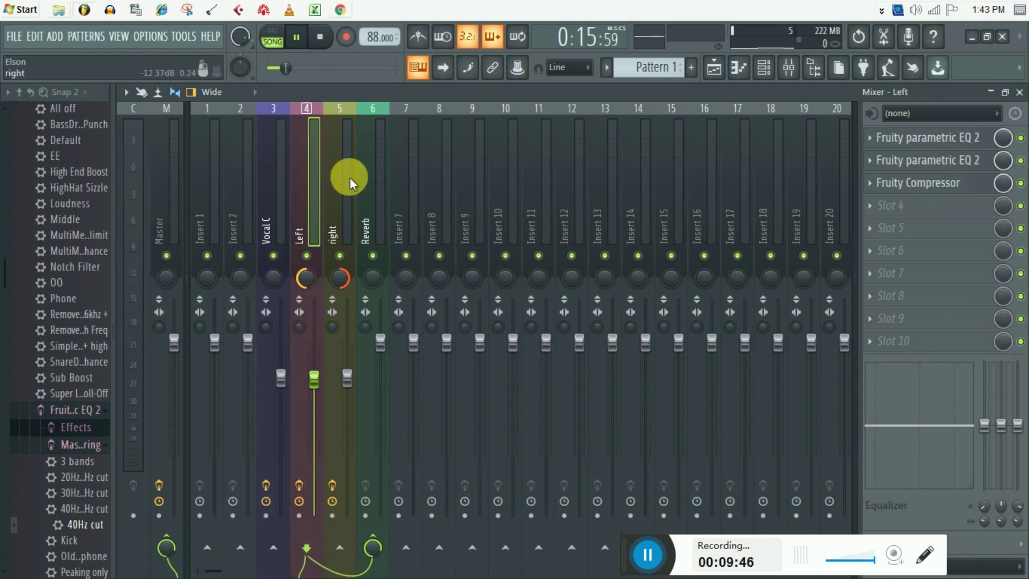
{"action": "left_click", "coordinate": [340, 195]}
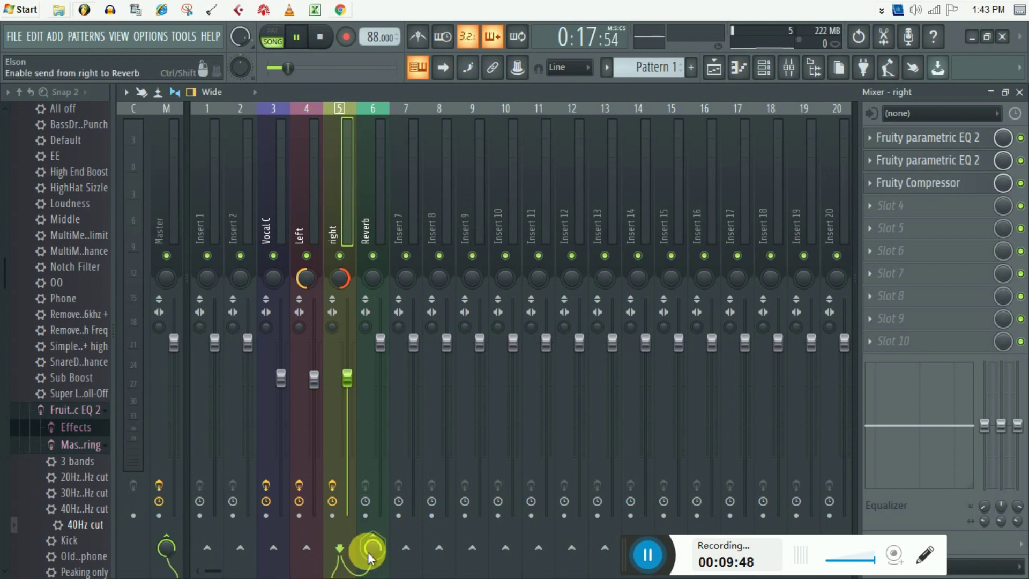
{"action": "left_click", "coordinate": [370, 555]}
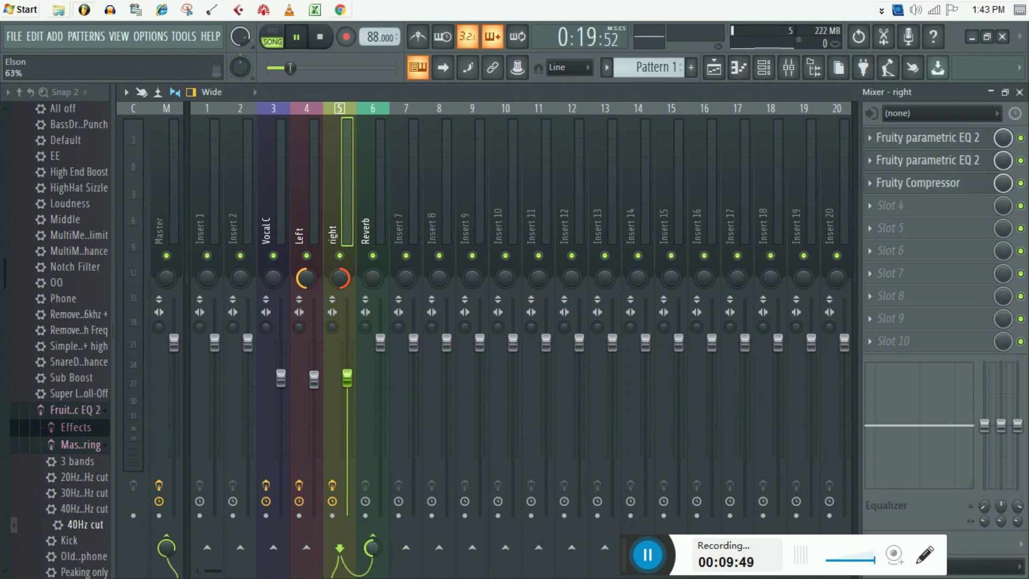
{"action": "left_click", "coordinate": [300, 232]}
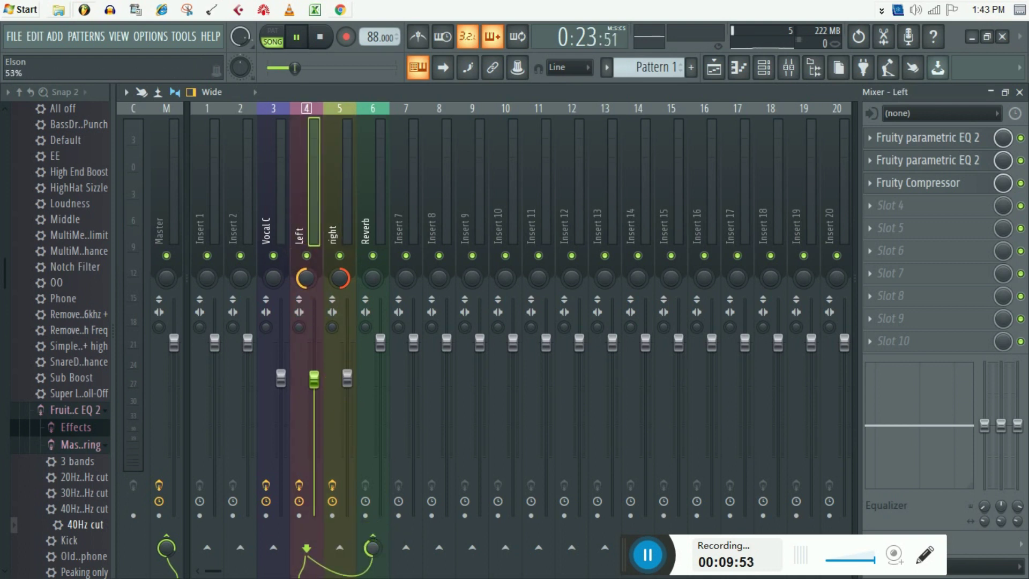
{"action": "left_click", "coordinate": [276, 432]}
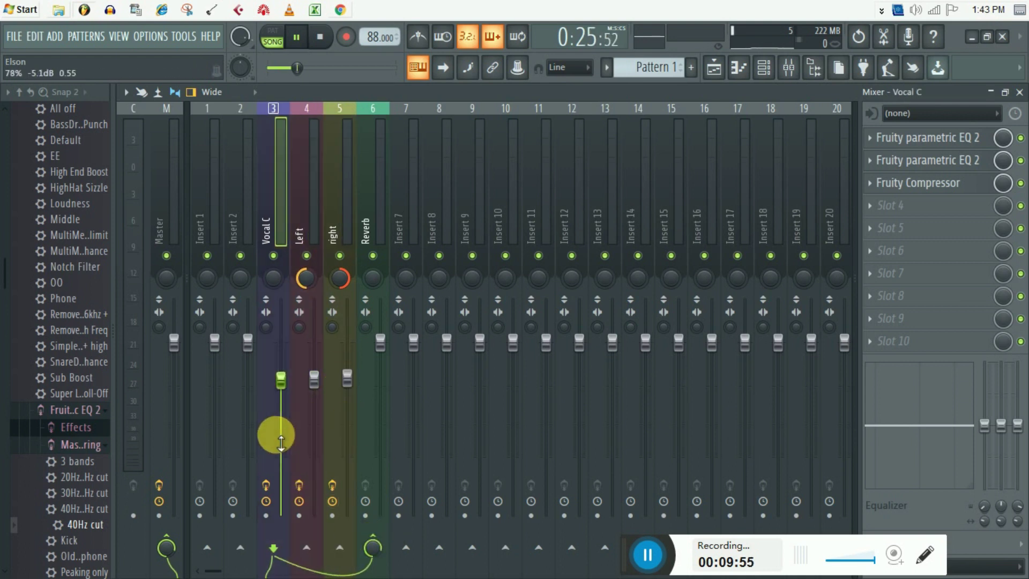
{"action": "left_click", "coordinate": [371, 543]}
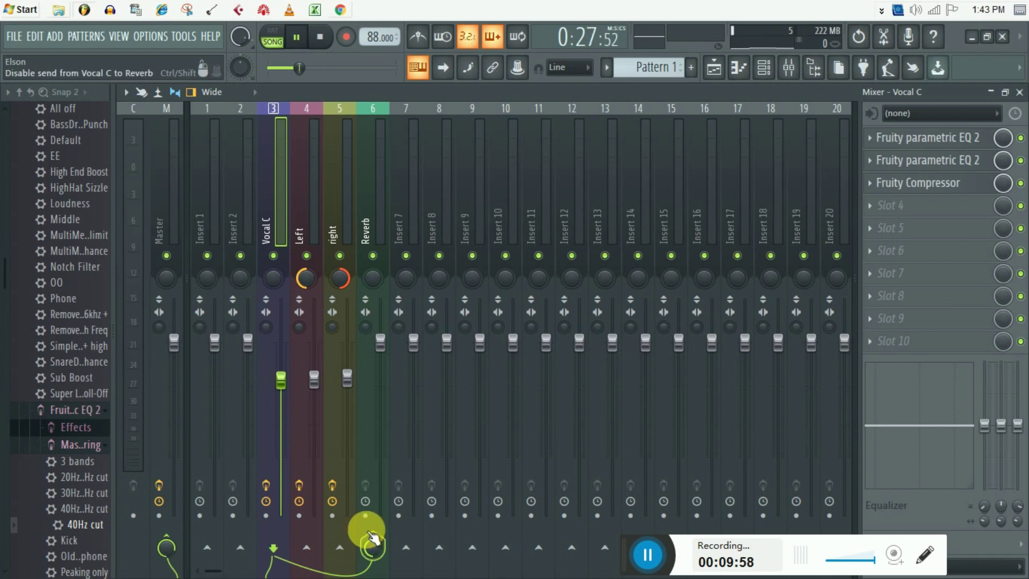
Load Fruity Reeverb 2 into slot 1 of the Reverb track and apply The Venue preset.
{"action": "left_click", "coordinate": [369, 230]}
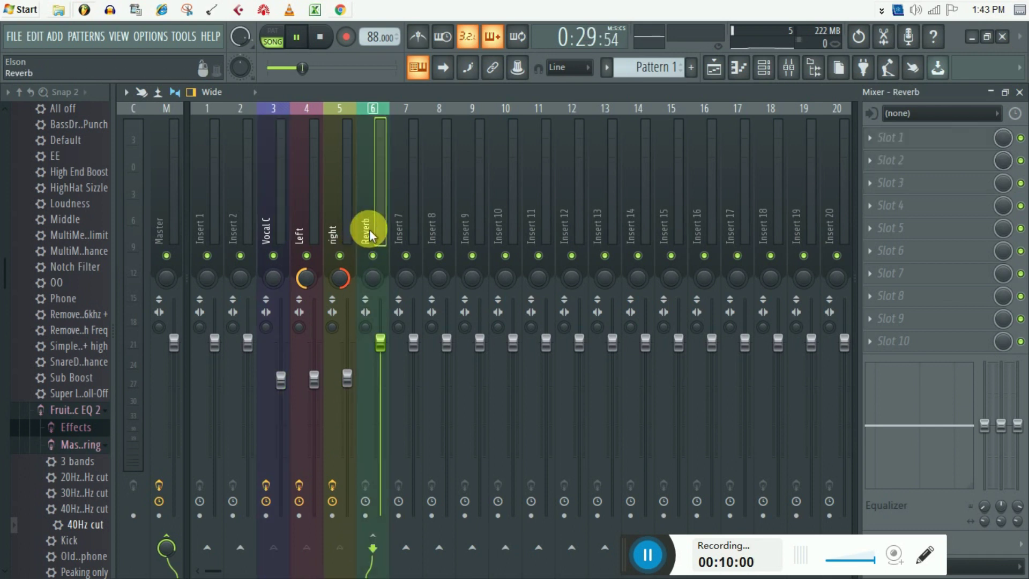
{"action": "left_click", "coordinate": [899, 139]}
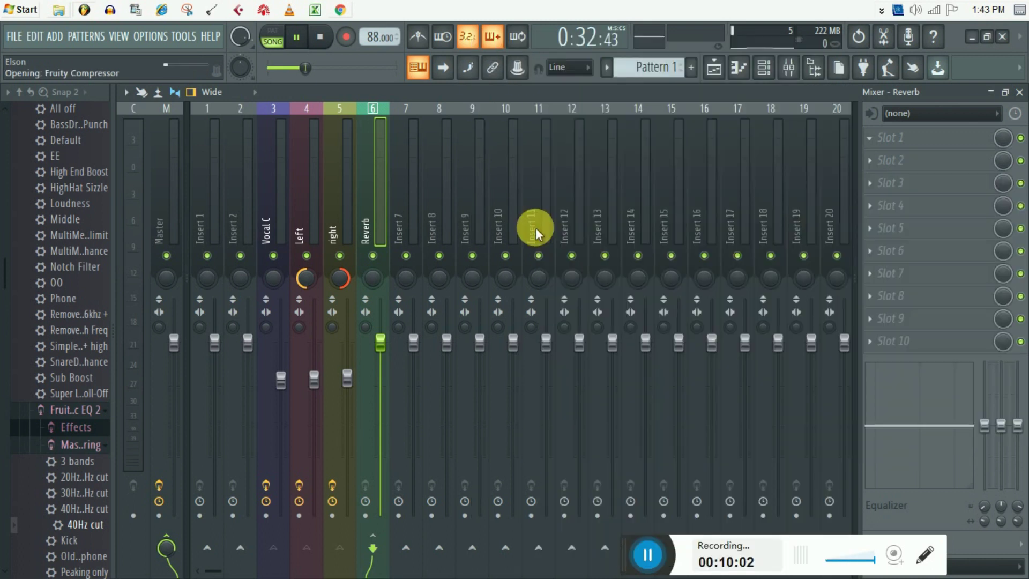
{"action": "left_click", "coordinate": [536, 230]}
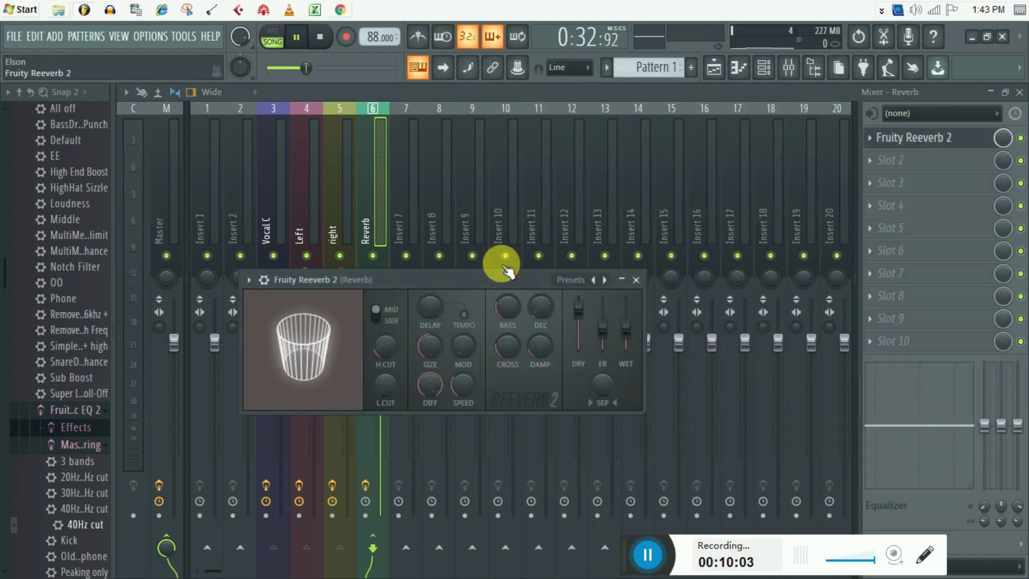
{"action": "left_click", "coordinate": [604, 279]}
{"action": "left_click", "coordinate": [605, 279]}
{"action": "left_click", "coordinate": [604, 279]}
{"action": "left_click", "coordinate": [605, 279]}
{"action": "left_click", "coordinate": [605, 280]}
{"action": "left_click", "coordinate": [605, 279]}
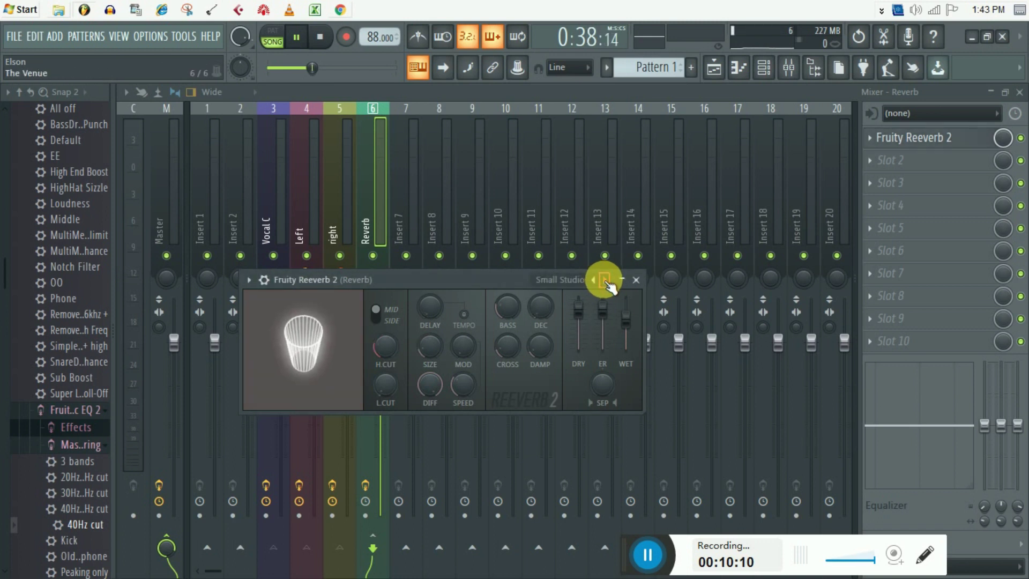
Set the reverb's dry level to 0% and its wet level to about 107%, then close the plugin window.
{"action": "left_click_drag", "start_coordinate": [578, 308], "coordinate": [578, 348]}
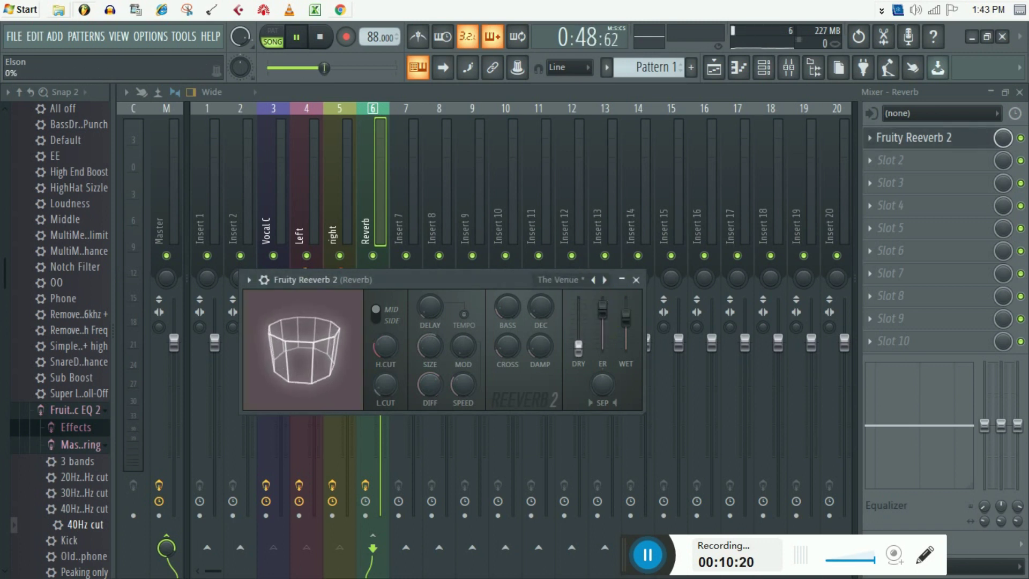
{"action": "left_click_drag", "start_coordinate": [633, 320], "coordinate": [631, 310]}
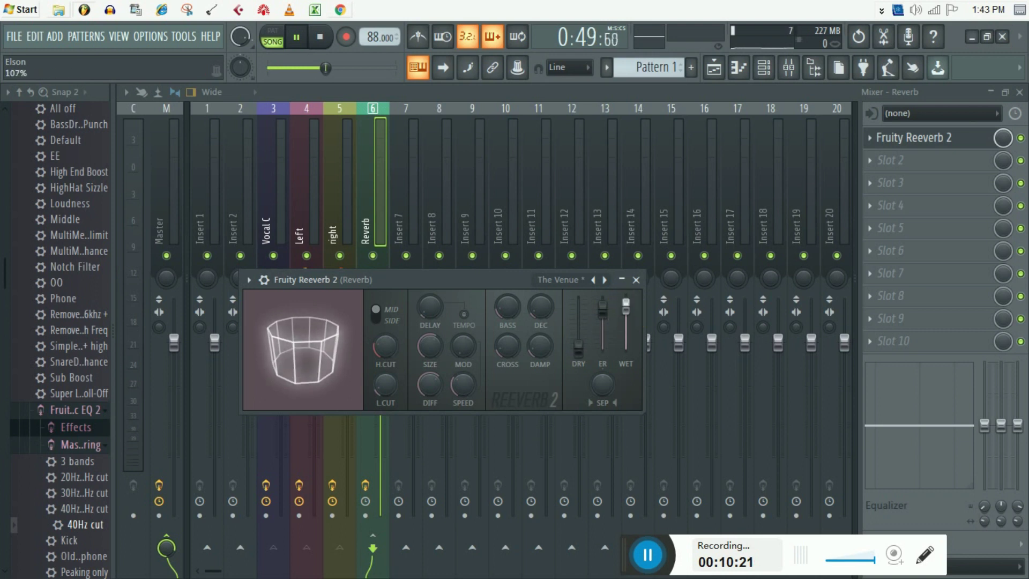
{"action": "left_click", "coordinate": [636, 279]}
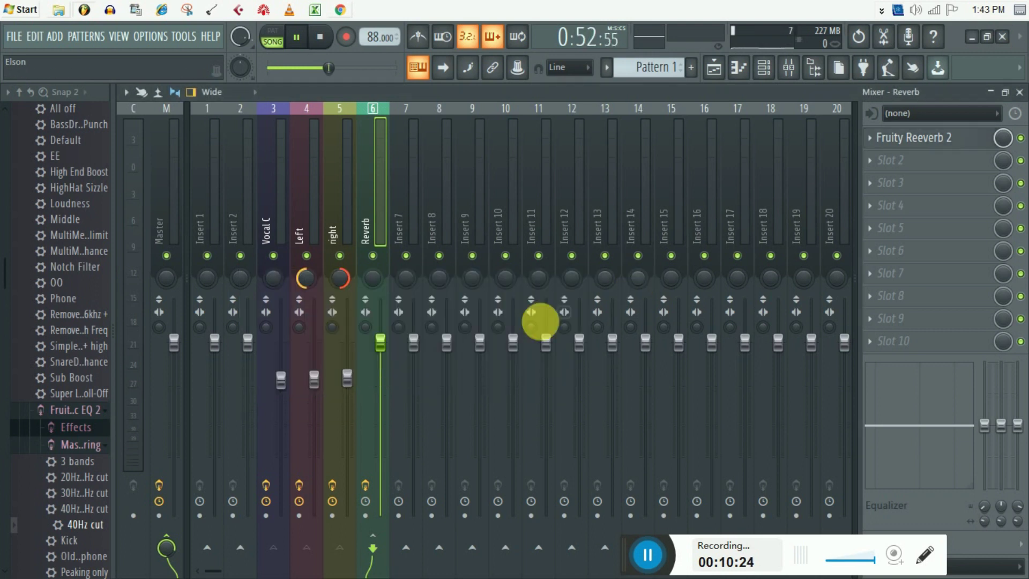
Compare different Reverb fader levels during playback, settle at about -12.2 dB, and stop playback.
{"action": "left_click_drag", "start_coordinate": [382, 343], "coordinate": [381, 403]}
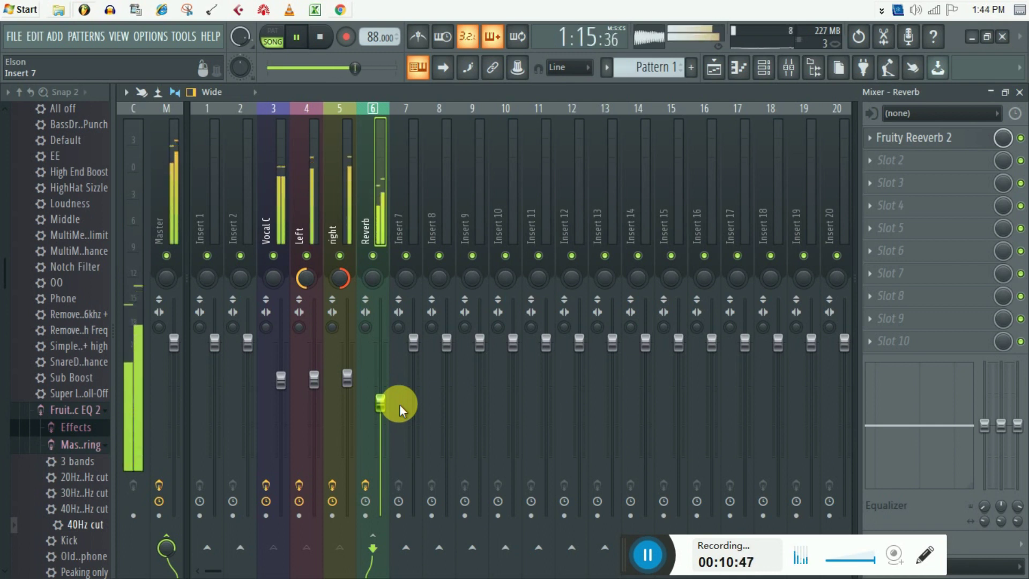
{"action": "key", "text": "space"}
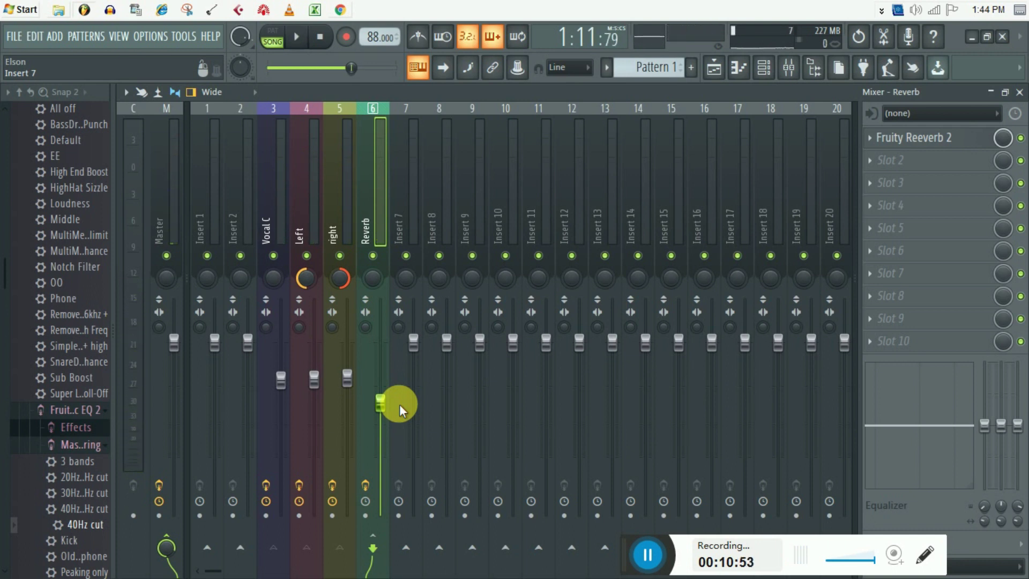
{"action": "key", "text": "space"}
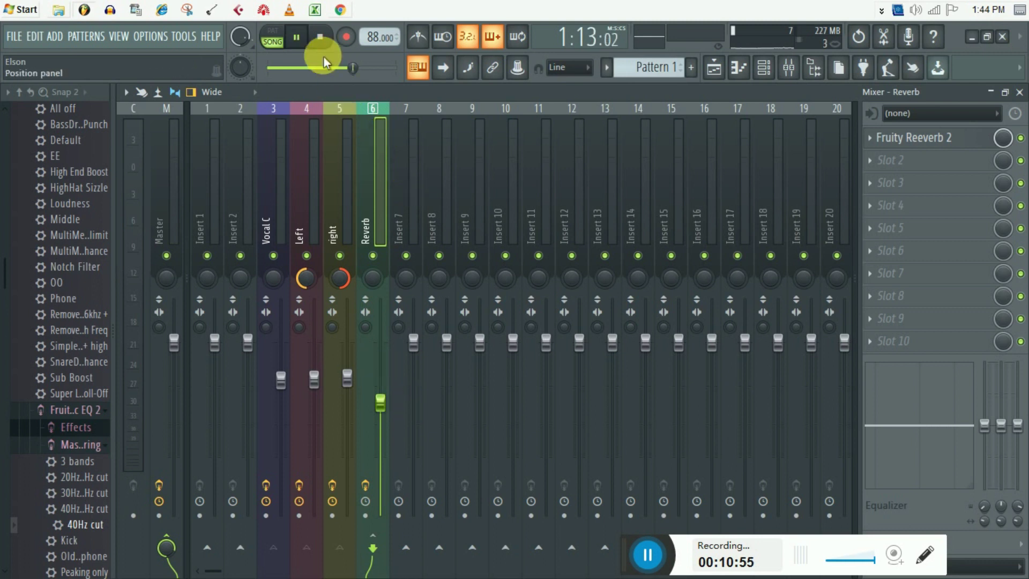
{"action": "left_click_drag", "start_coordinate": [380, 403], "coordinate": [381, 411]}
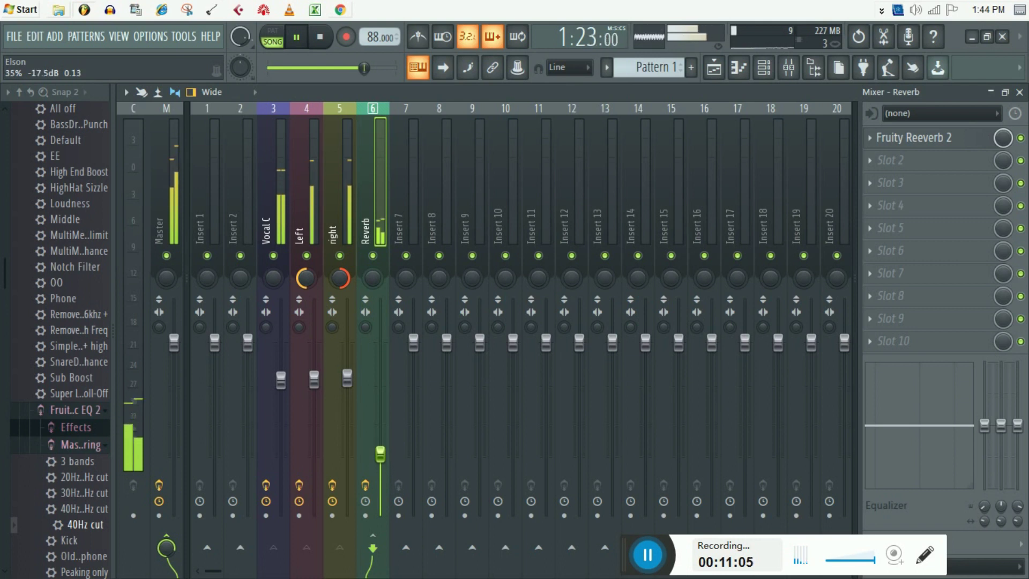
{"action": "left_click_drag", "start_coordinate": [380, 430], "coordinate": [380, 339]}
{"action": "left_click_drag", "start_coordinate": [380, 304], "coordinate": [381, 426]}
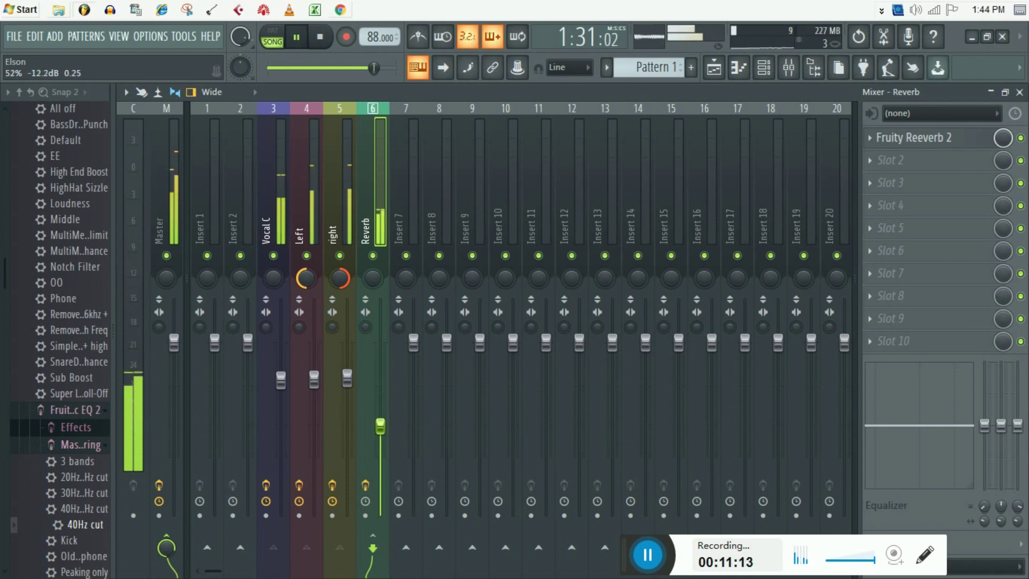
{"action": "left_click", "coordinate": [380, 427]}
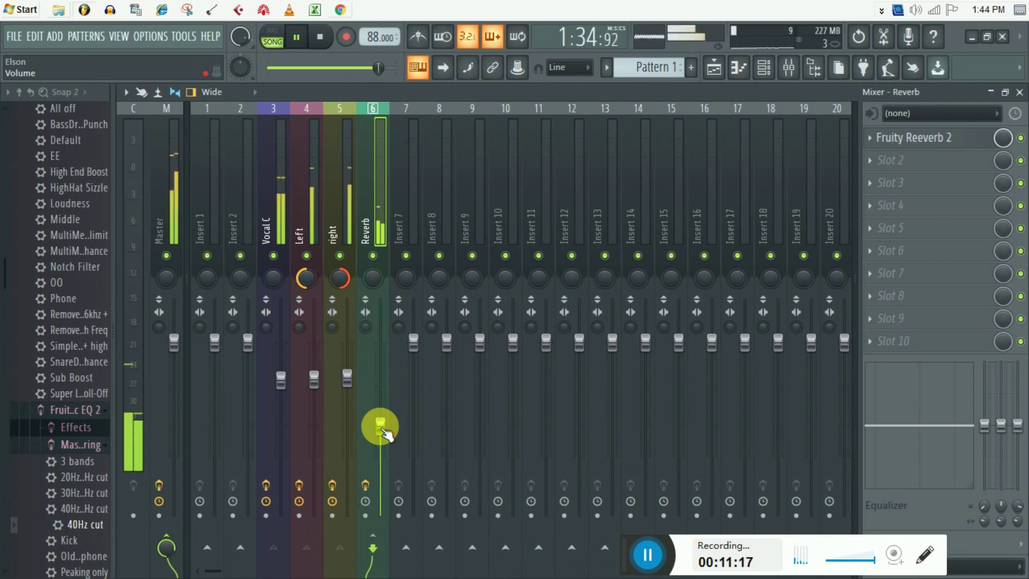
{"action": "key", "text": "space"}
Rename mixer track Insert 7 as Delay and give it a blue-violet color.
{"action": "right_click", "coordinate": [401, 225]}
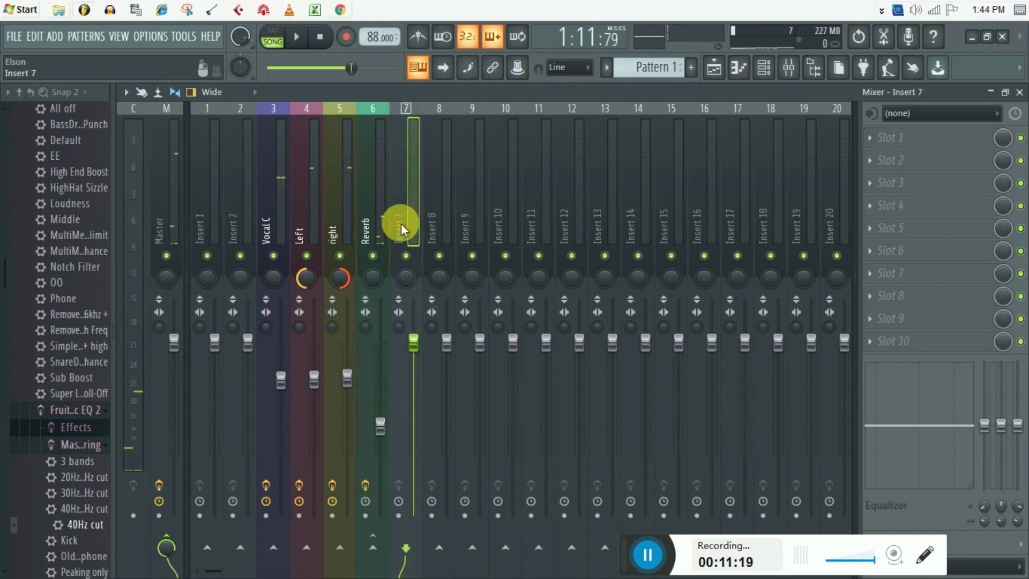
{"action": "left_click", "coordinate": [460, 123]}
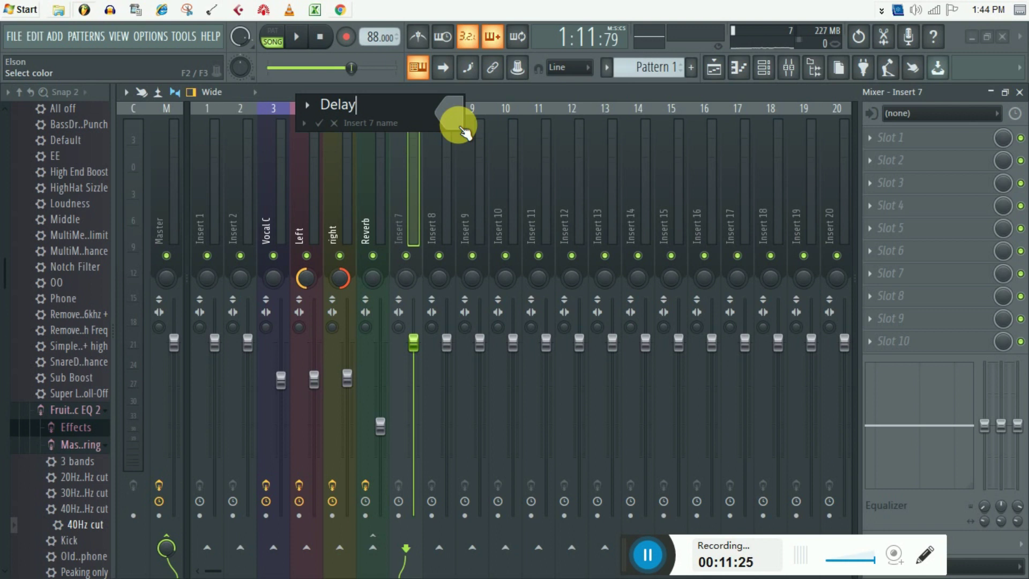
{"action": "left_click", "coordinate": [459, 125]}
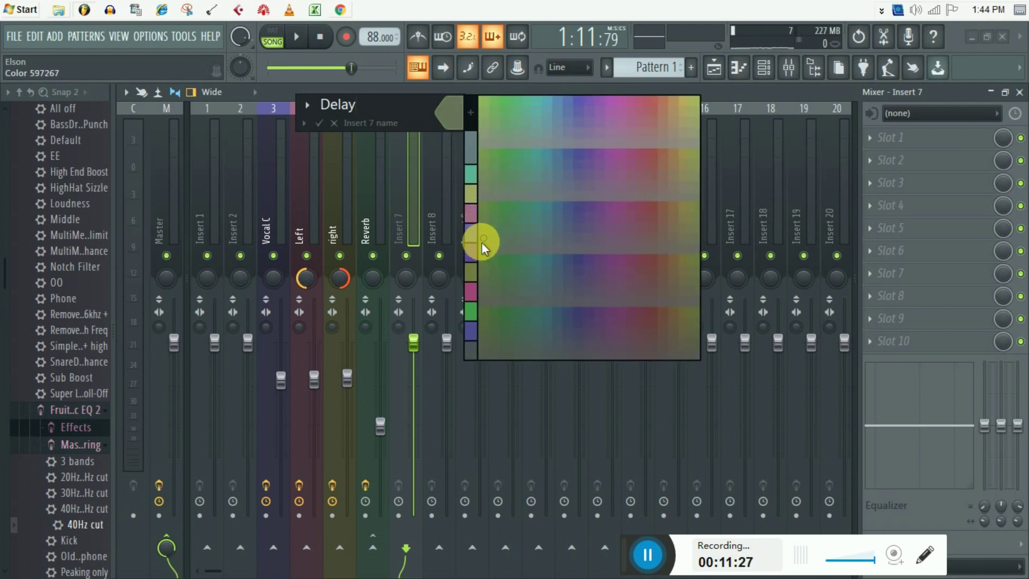
{"action": "left_click", "coordinate": [471, 233]}
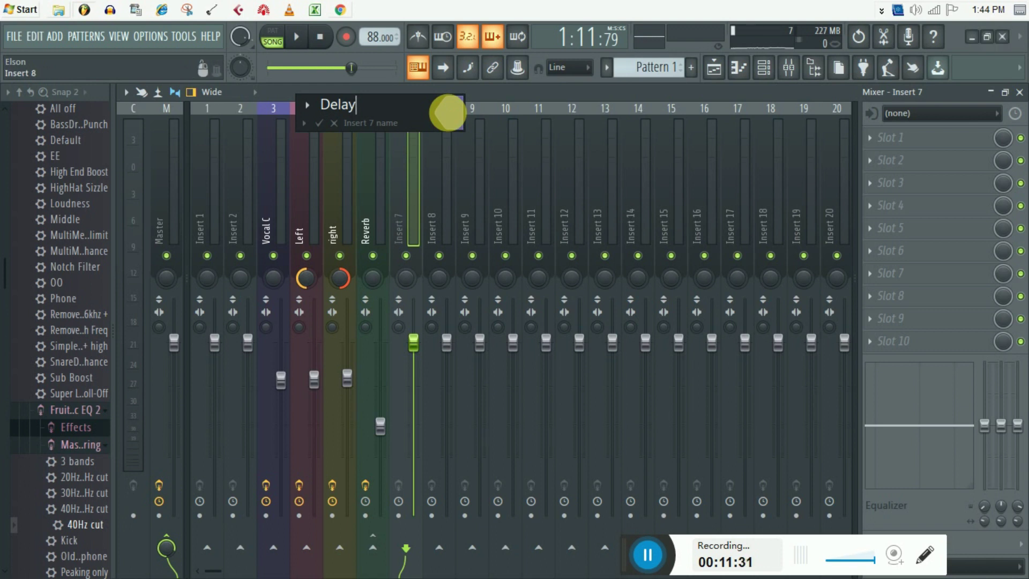
{"action": "key", "text": "Return"}
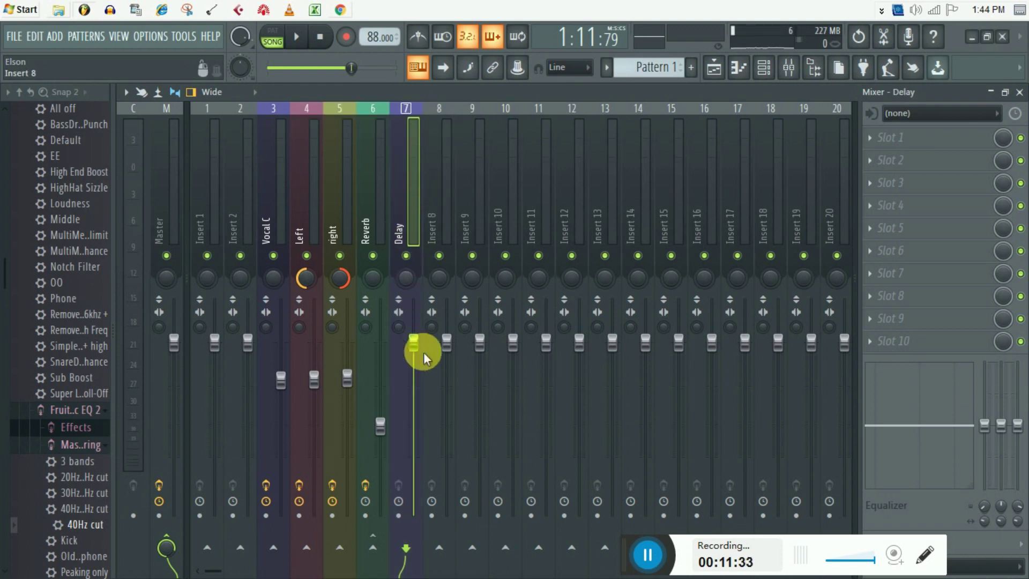
Load Fruity Delay Bank into slot 1 of the Delay track.
{"action": "left_click", "coordinate": [899, 142]}
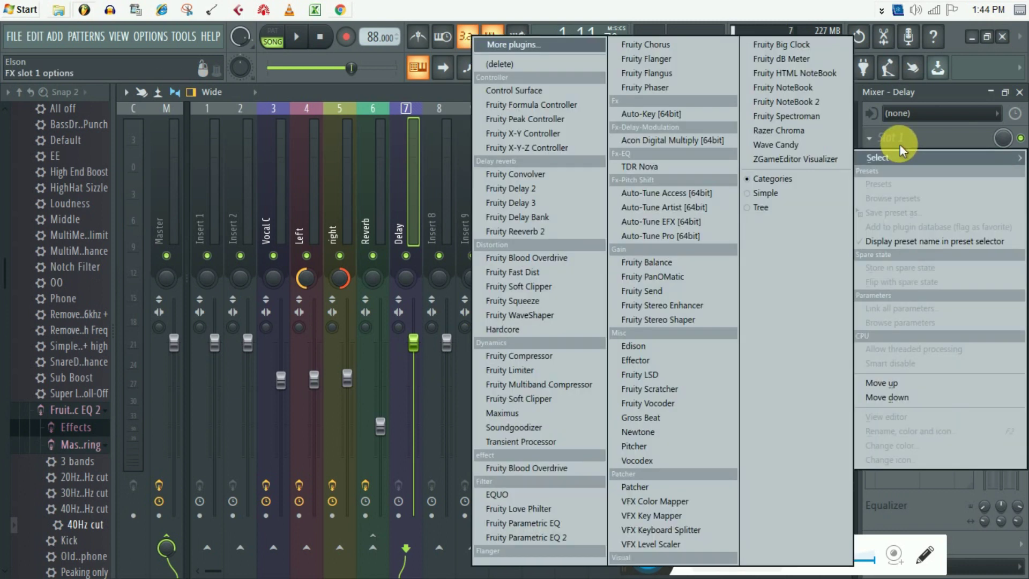
{"action": "left_click", "coordinate": [539, 221]}
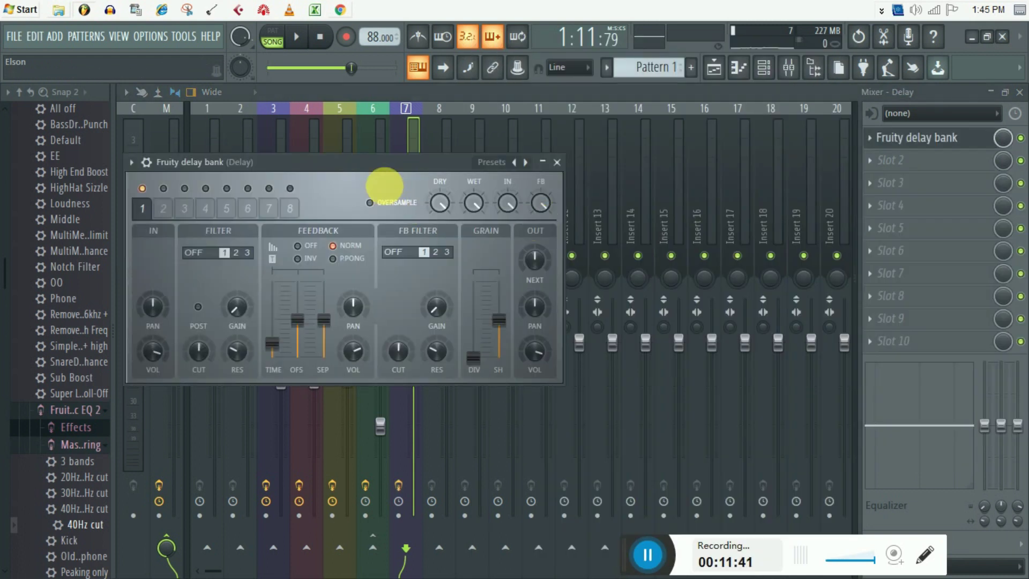
Set the delay bank's feedback time to 8:00 and close the plugin window.
{"action": "left_click_drag", "start_coordinate": [390, 170], "coordinate": [806, 191]}
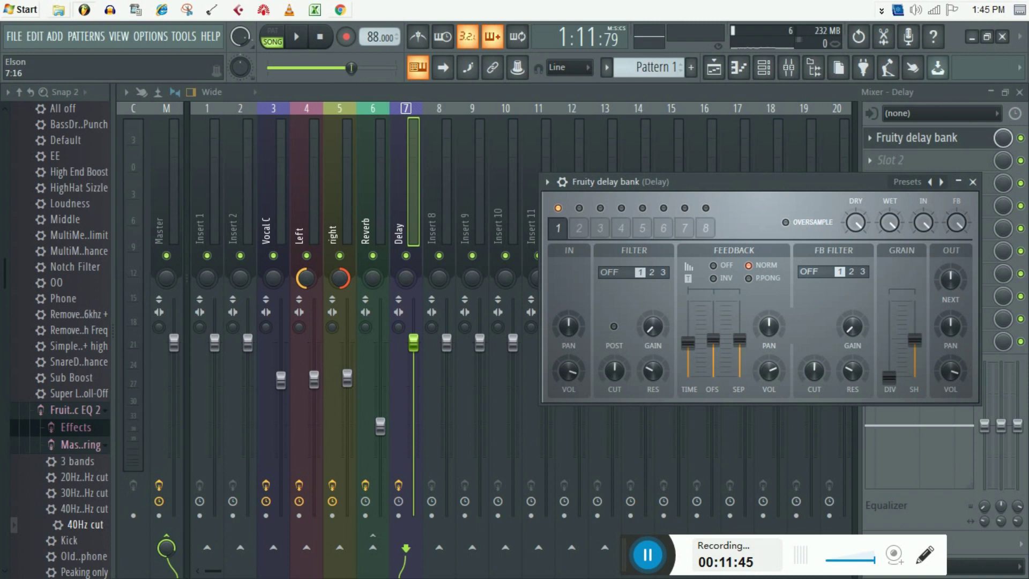
{"action": "left_click", "coordinate": [688, 346]}
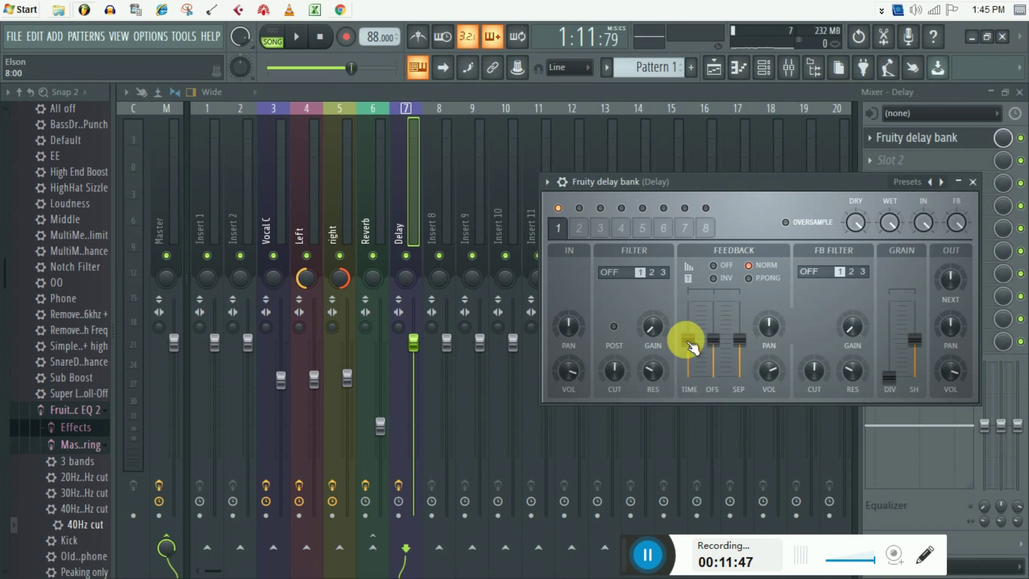
{"action": "left_click", "coordinate": [975, 182]}
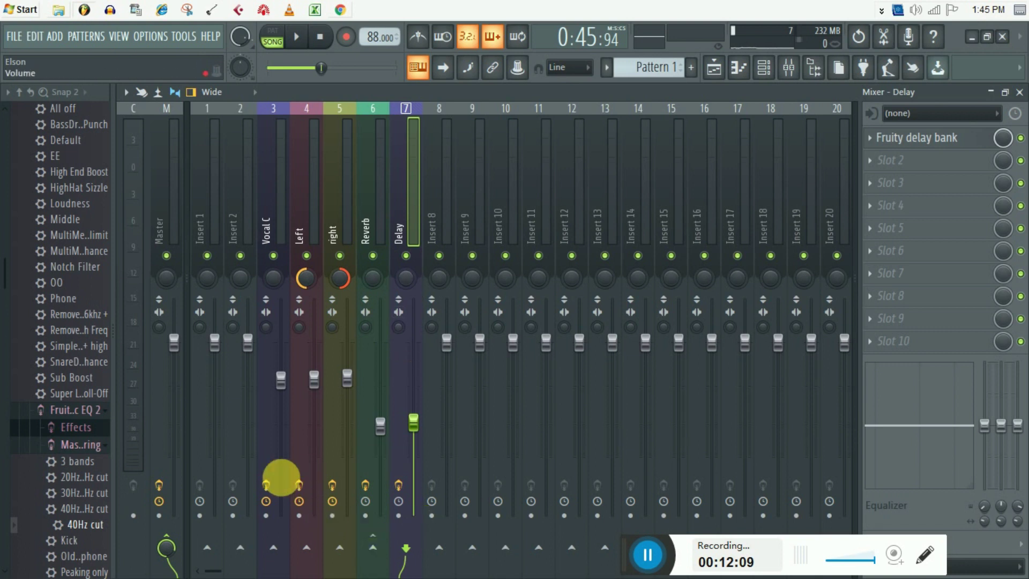
Route the Vocal C, Left and right vocal tracks to the Delay track.
{"action": "left_click", "coordinate": [280, 472]}
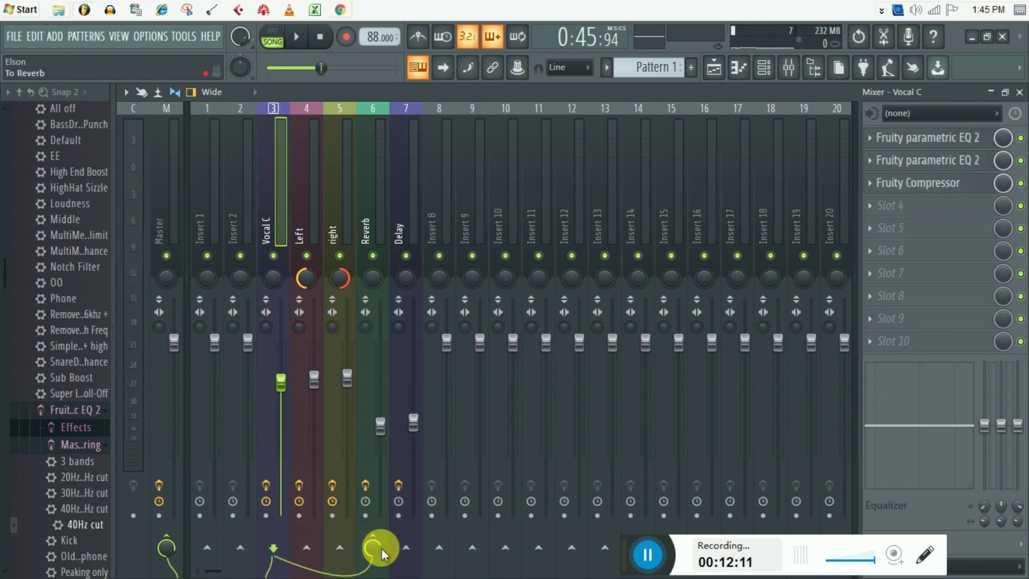
{"action": "left_click", "coordinate": [406, 548]}
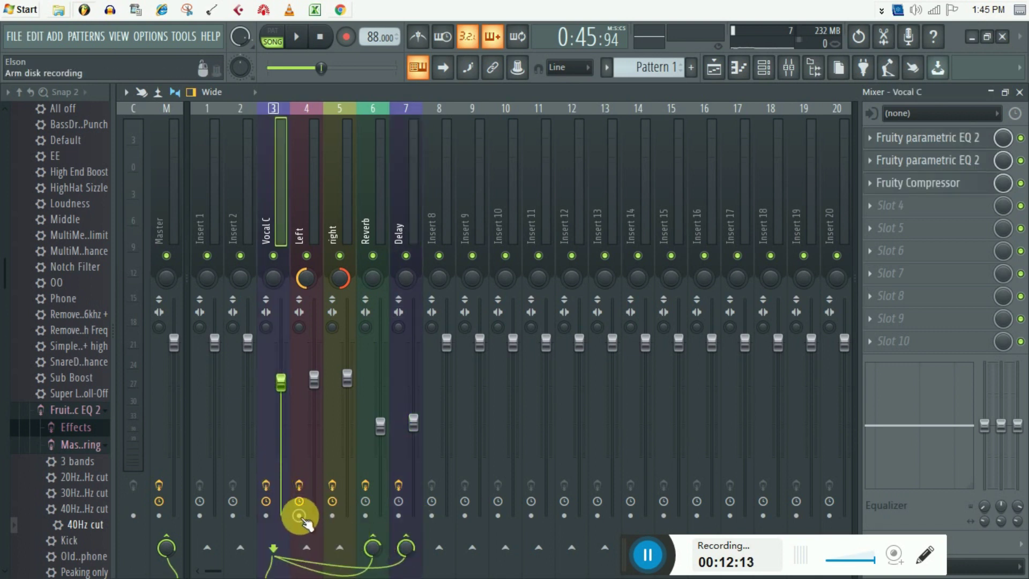
{"action": "left_click", "coordinate": [304, 231]}
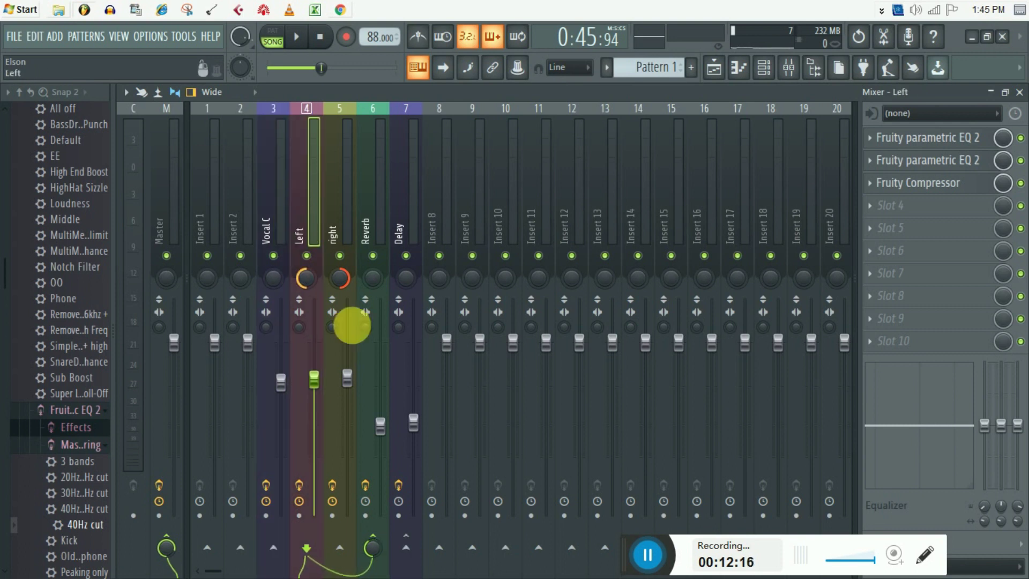
{"action": "left_click", "coordinate": [406, 548]}
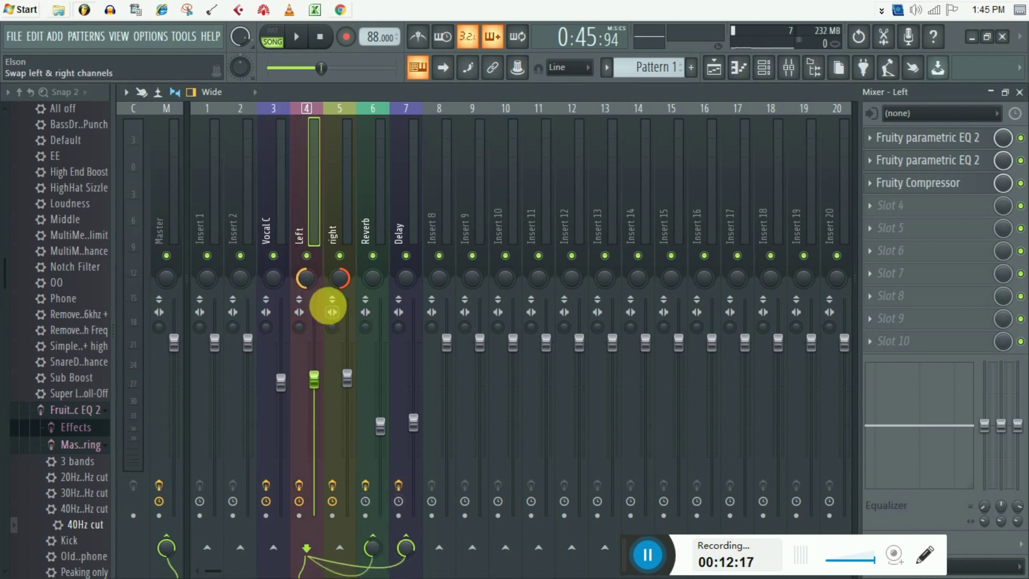
{"action": "left_click", "coordinate": [340, 237]}
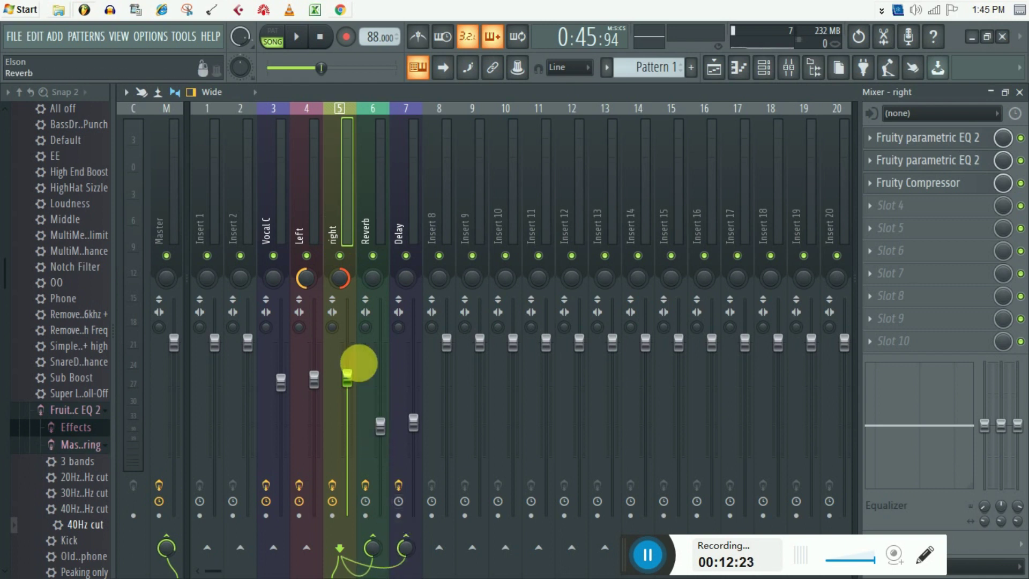
Slightly lower the send levels from the Left and Vocal C tracks to the Delay track.
{"action": "left_click", "coordinate": [318, 262]}
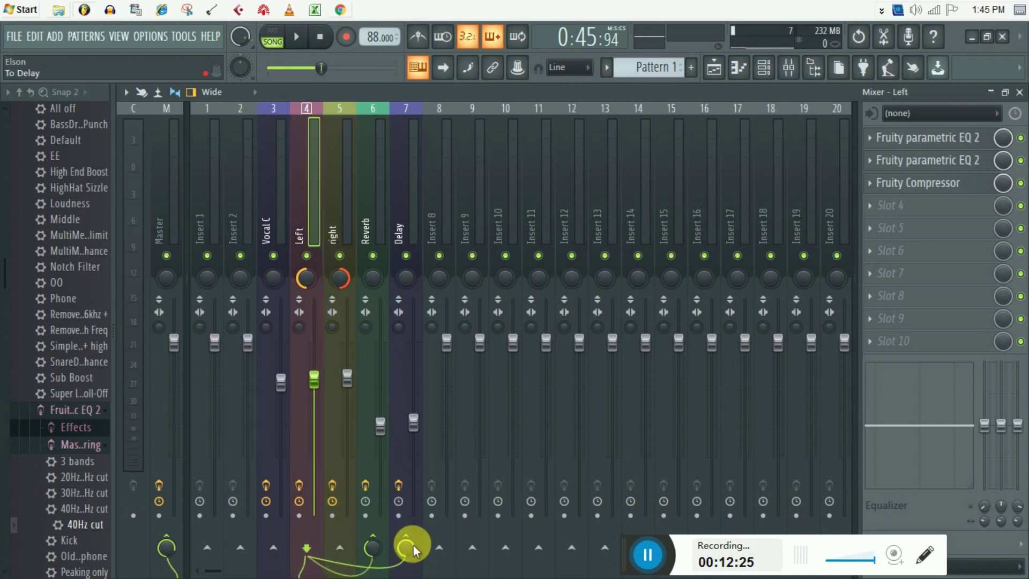
{"action": "left_click_drag", "start_coordinate": [406, 547], "coordinate": [402, 540]}
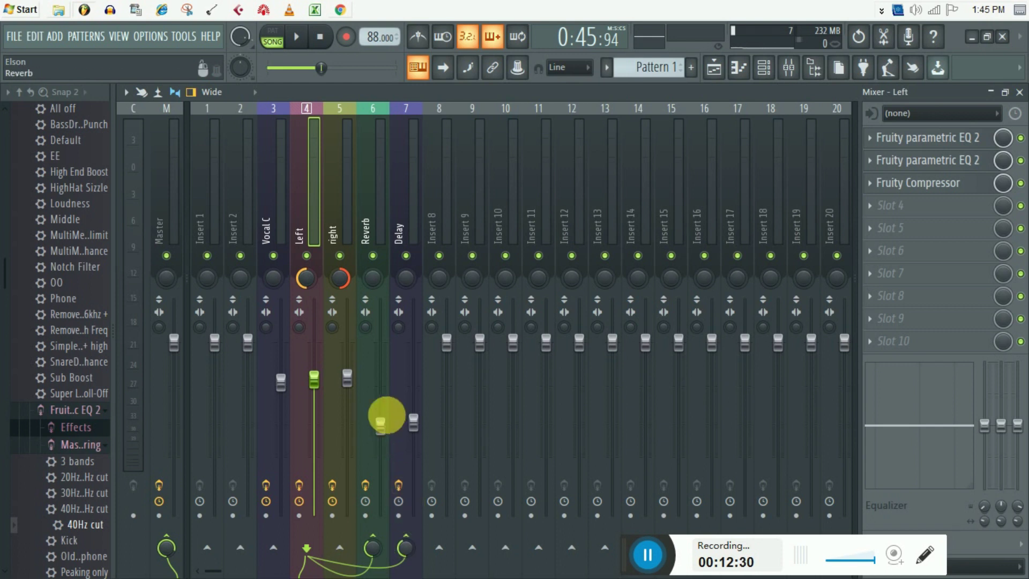
{"action": "left_click", "coordinate": [270, 231]}
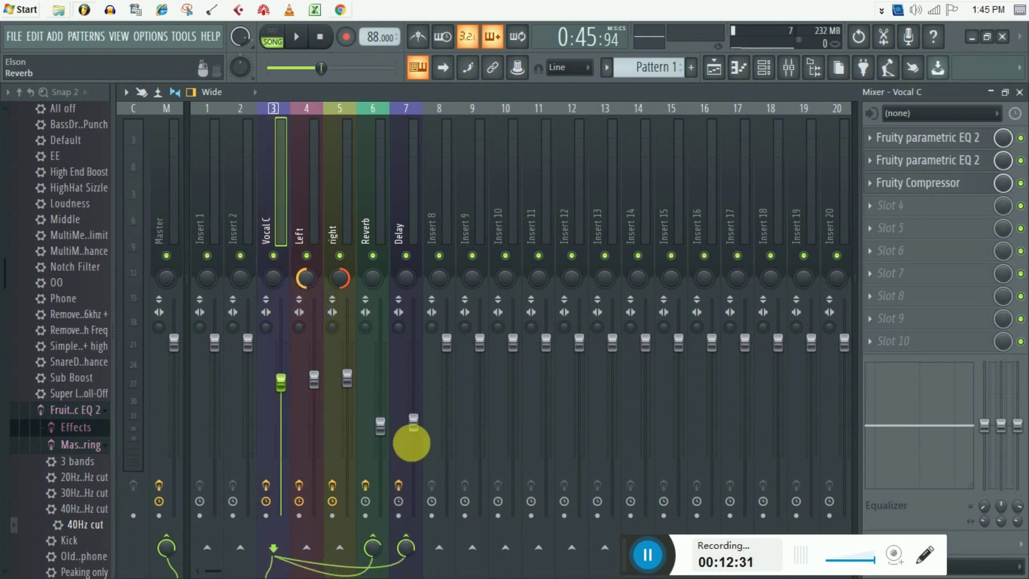
{"action": "left_click", "coordinate": [408, 547]}
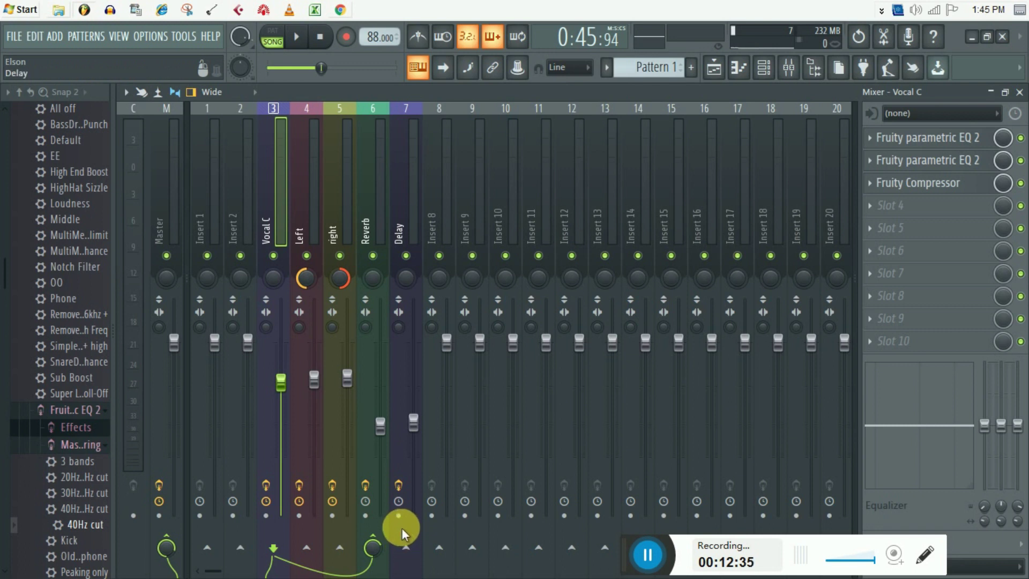
{"action": "left_click", "coordinate": [408, 547]}
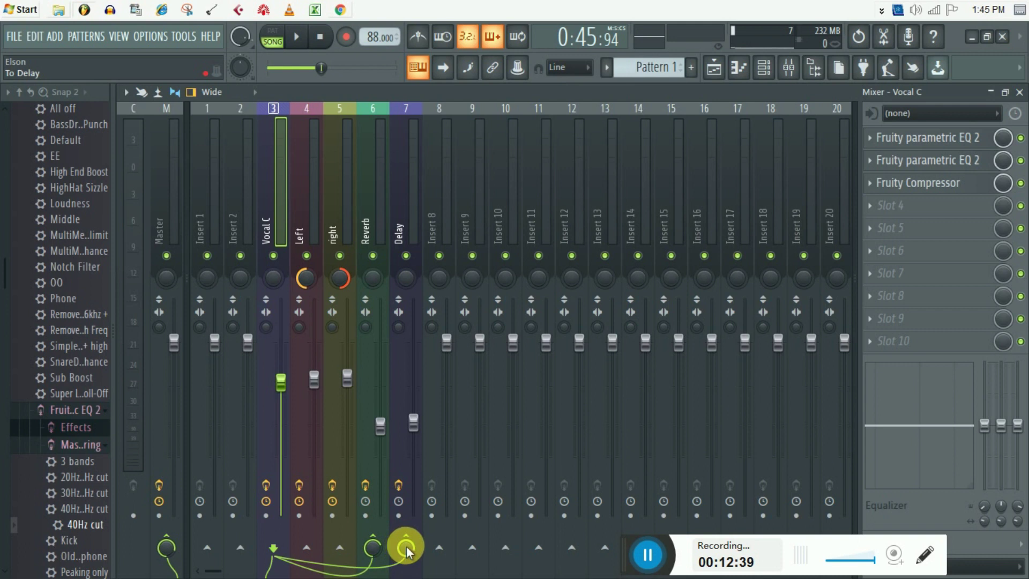
{"action": "left_click_drag", "start_coordinate": [408, 547], "coordinate": [408, 550]}
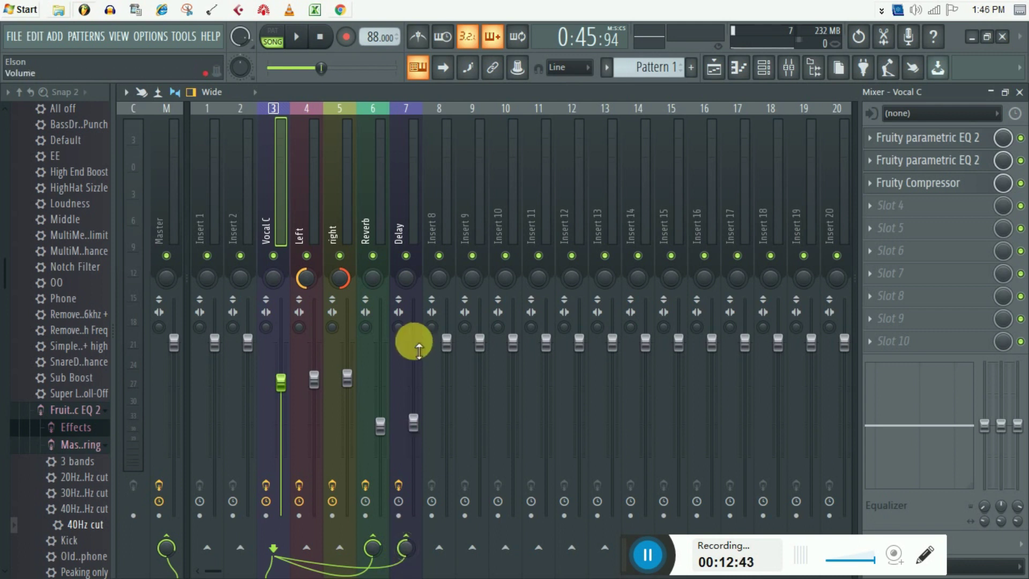
Check the send routing of the right, Reverb and Delay tracks.
{"action": "left_click", "coordinate": [396, 194]}
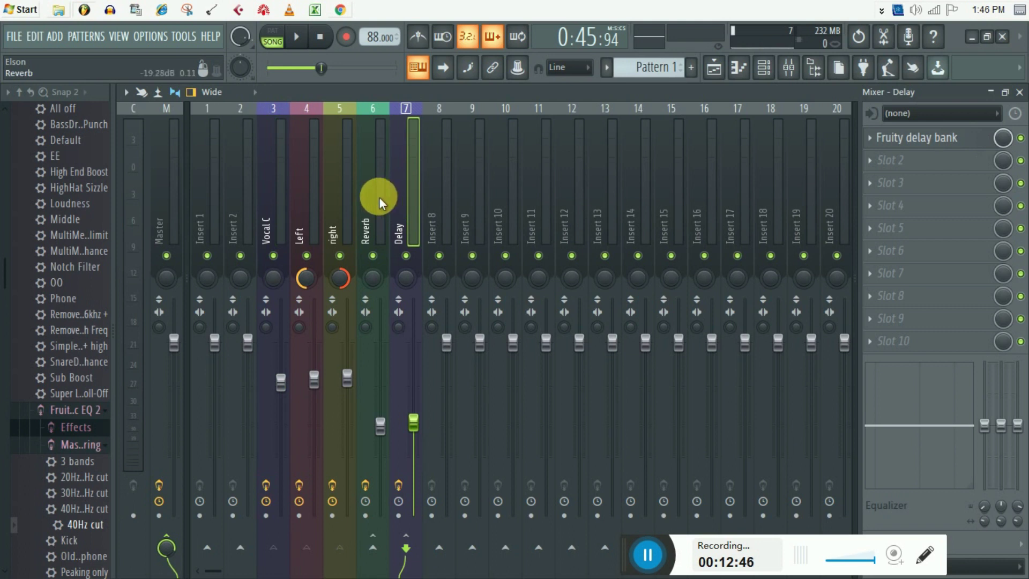
{"action": "left_click", "coordinate": [334, 198]}
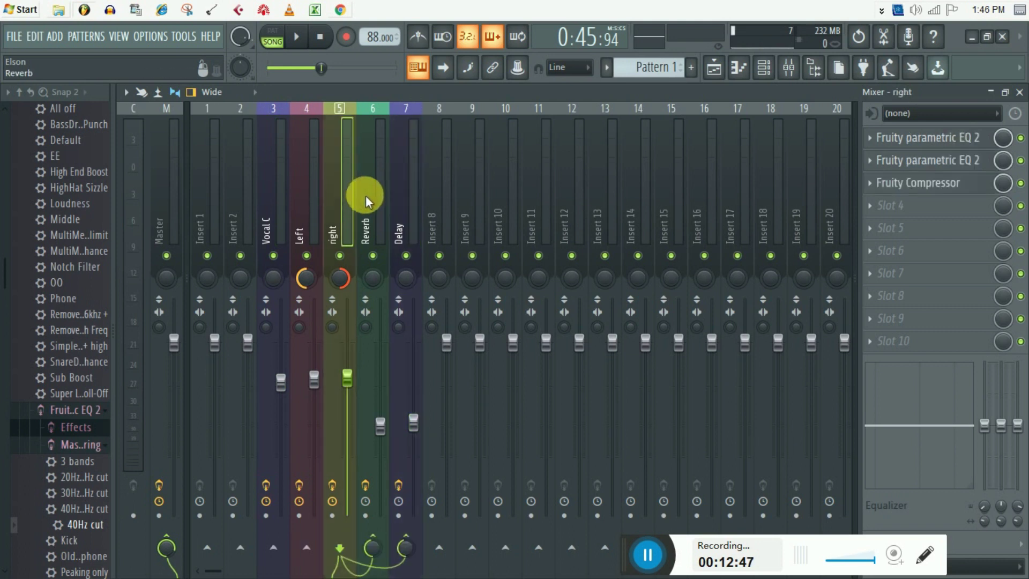
{"action": "left_click", "coordinate": [365, 196]}
{"action": "left_click", "coordinate": [399, 193]}
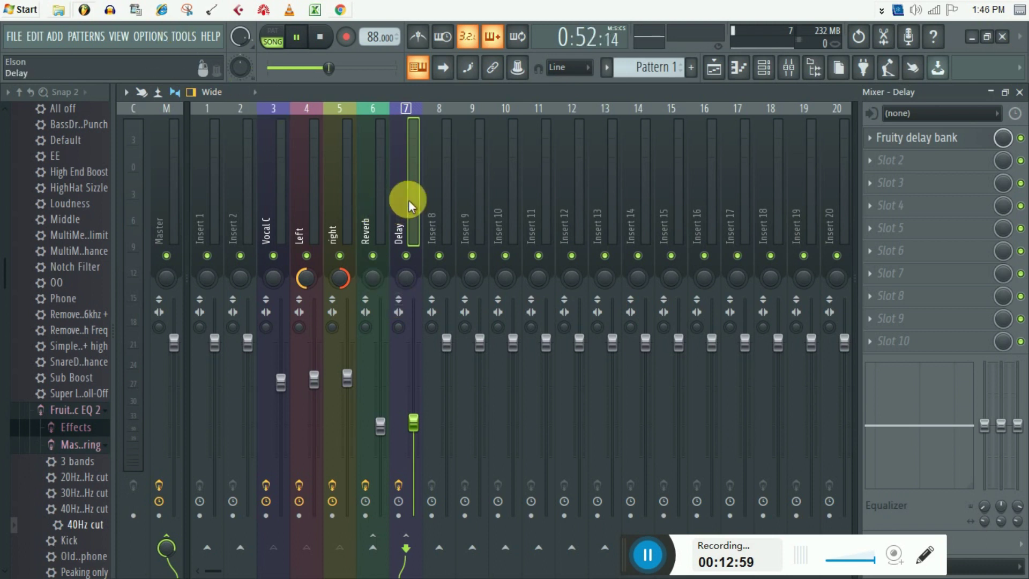
Maximize the mixer, compare different Delay fader levels during playback, settle at about -17.3 dB, and stop playback.
{"action": "left_click", "coordinate": [650, 184]}
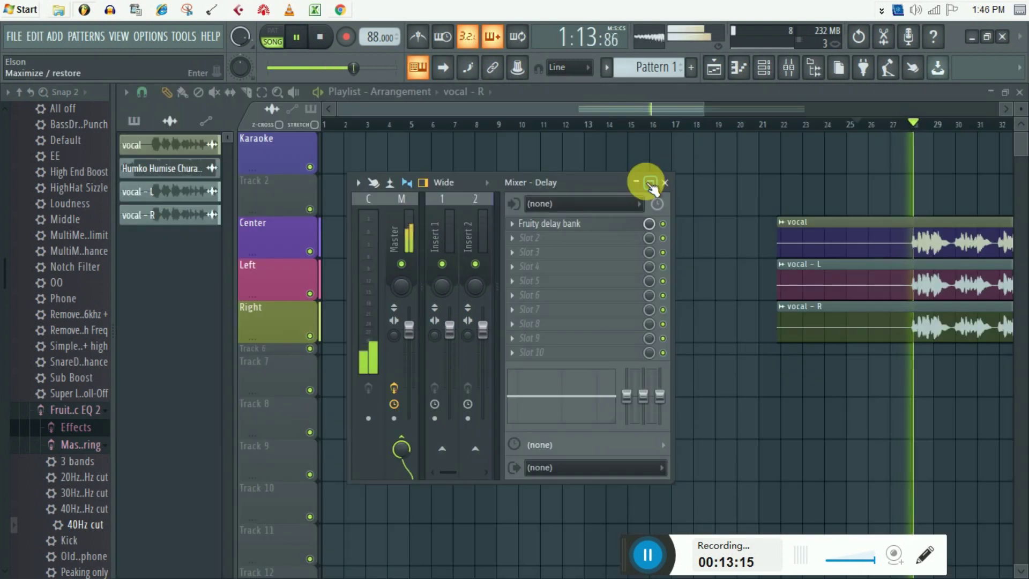
{"action": "left_click", "coordinate": [651, 184]}
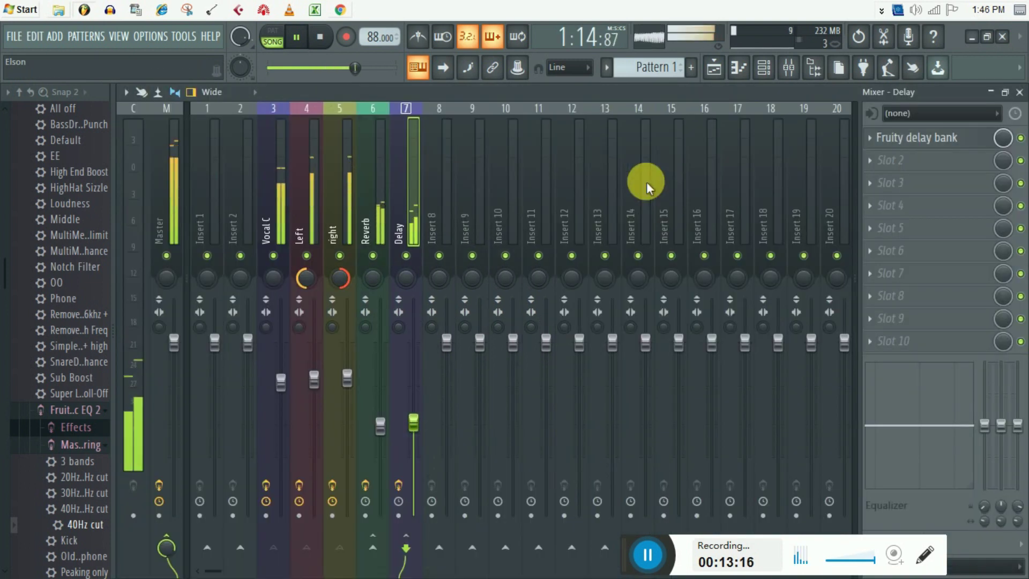
{"action": "left_click_drag", "start_coordinate": [405, 430], "coordinate": [413, 470]}
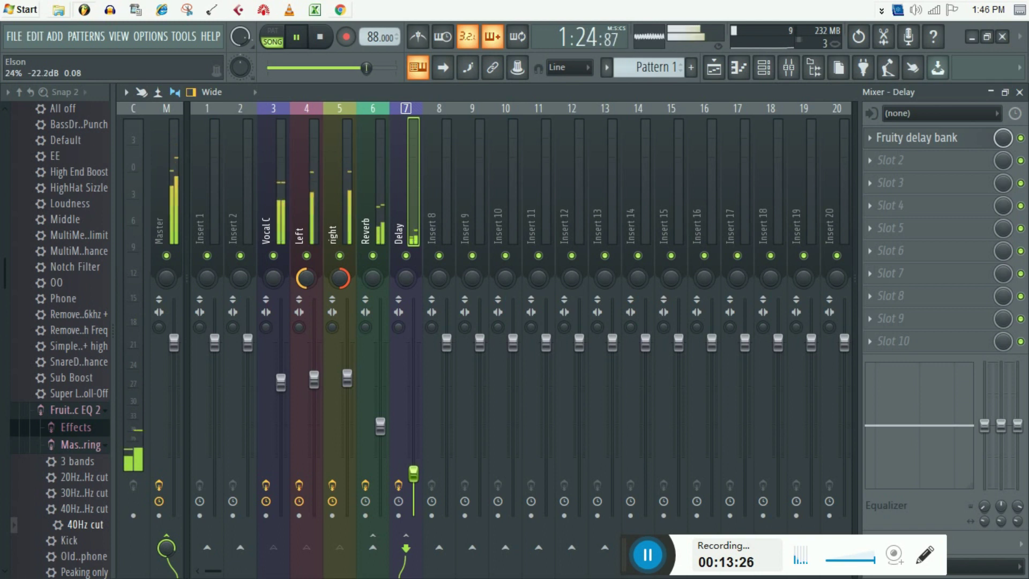
{"action": "left_click", "coordinate": [413, 473]}
{"action": "key", "text": "space"}
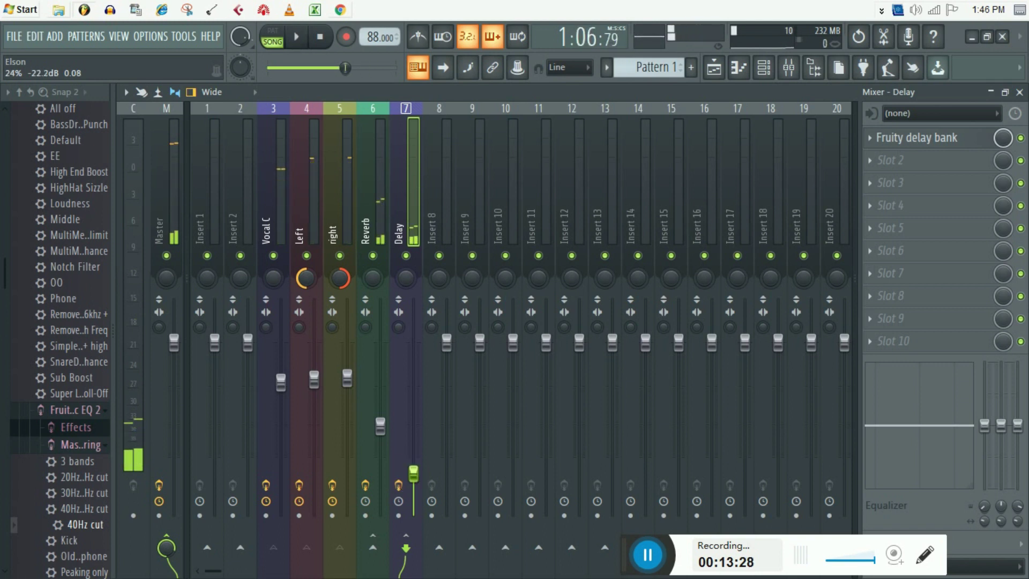
{"action": "left_click_drag", "start_coordinate": [414, 471], "coordinate": [414, 464]}
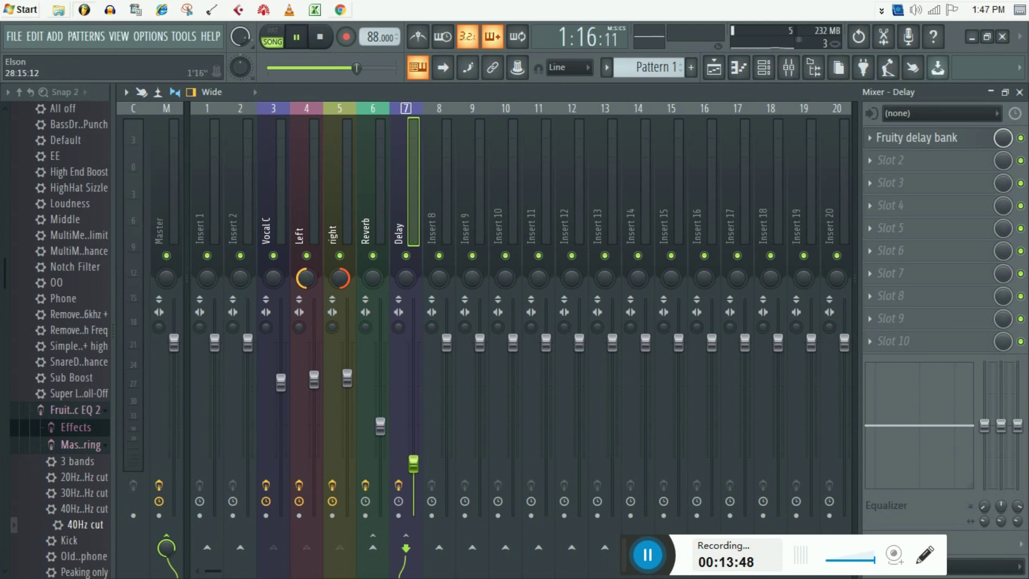
{"action": "left_click_drag", "start_coordinate": [354, 68], "coordinate": [358, 67]}
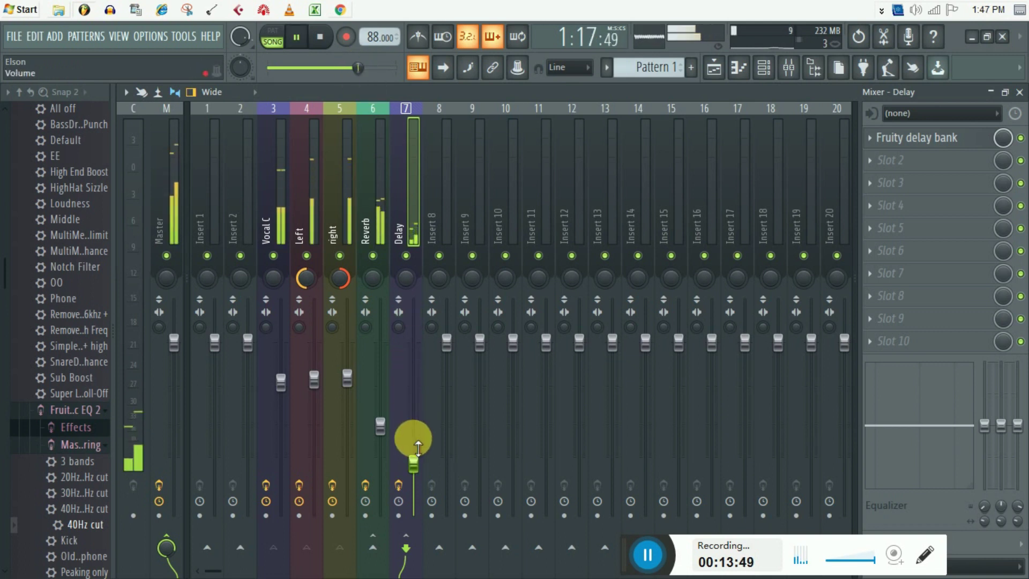
{"action": "mouse_move", "coordinate": [418, 447]}
{"action": "left_mouse_down"}
{"action": "mouse_move", "coordinate": [418, 429]}
{"action": "mouse_move", "coordinate": [416, 459]}
{"action": "left_mouse_up"}
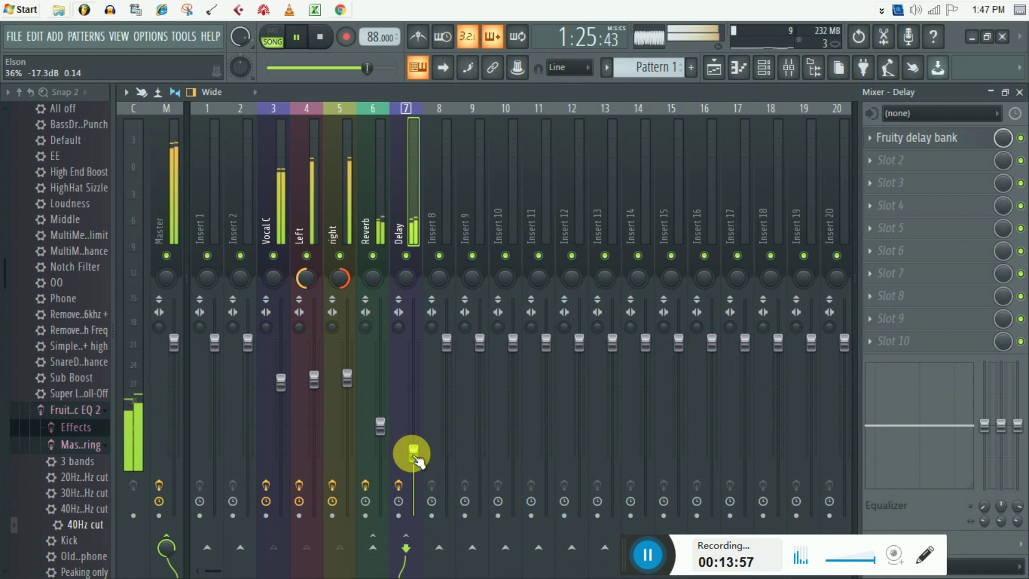
{"action": "key", "text": "space"}
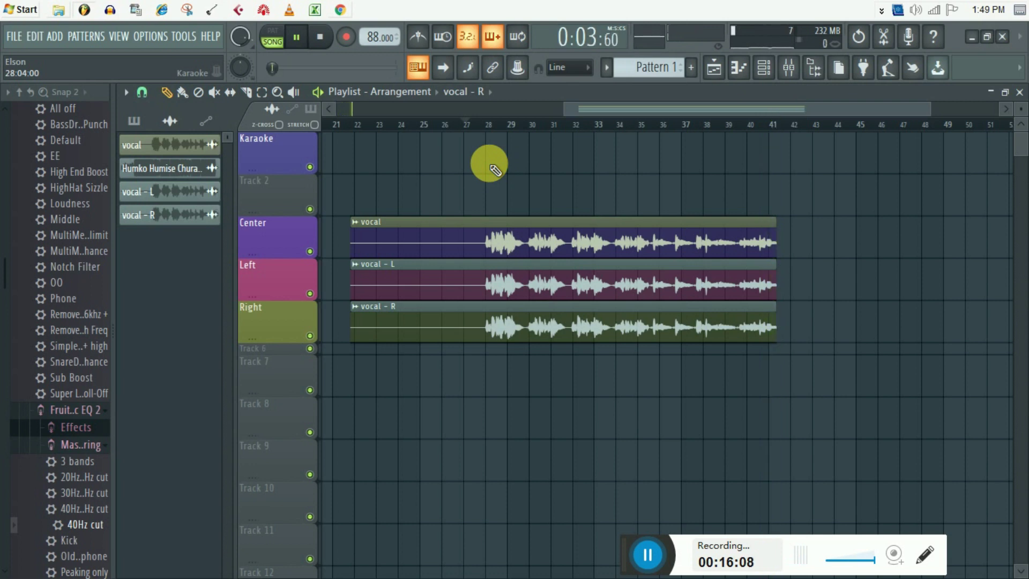
Play the mixed vocals in the playlist from about bar 27.
{"action": "left_click", "coordinate": [489, 163]}
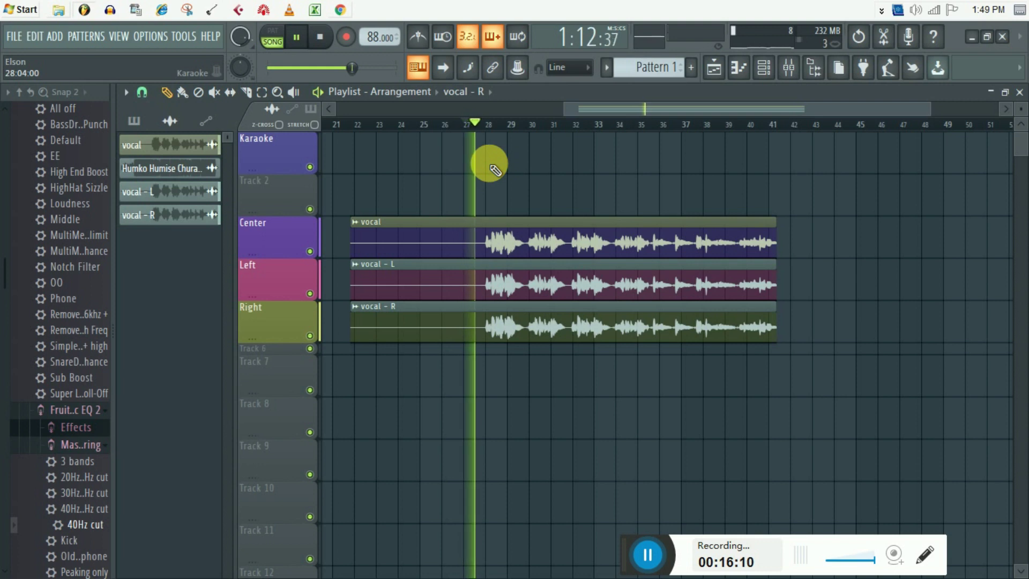